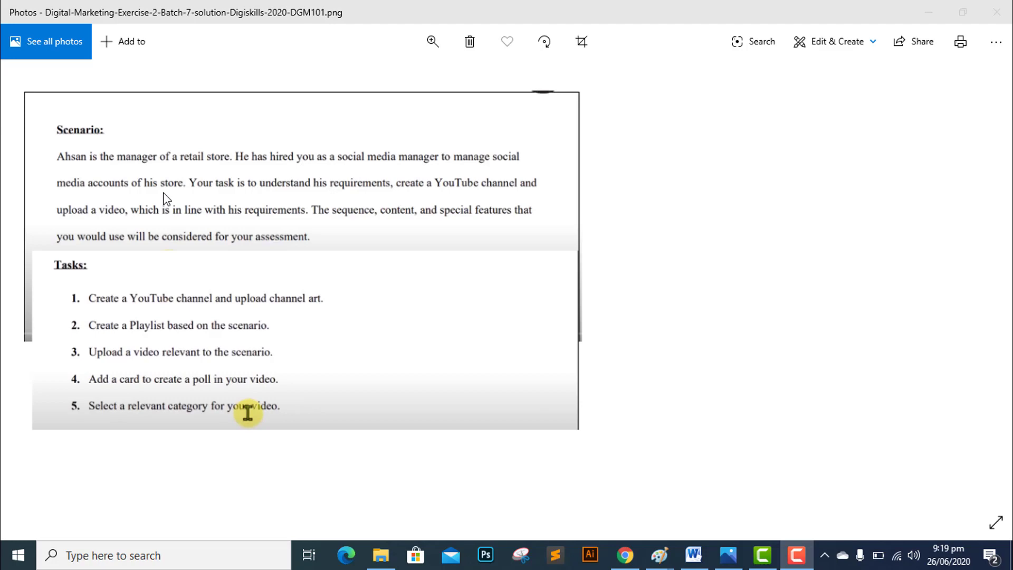
# Switch to YouTube in Chrome and start creating a channel with a custom name
pyautogui.click(624, 557)
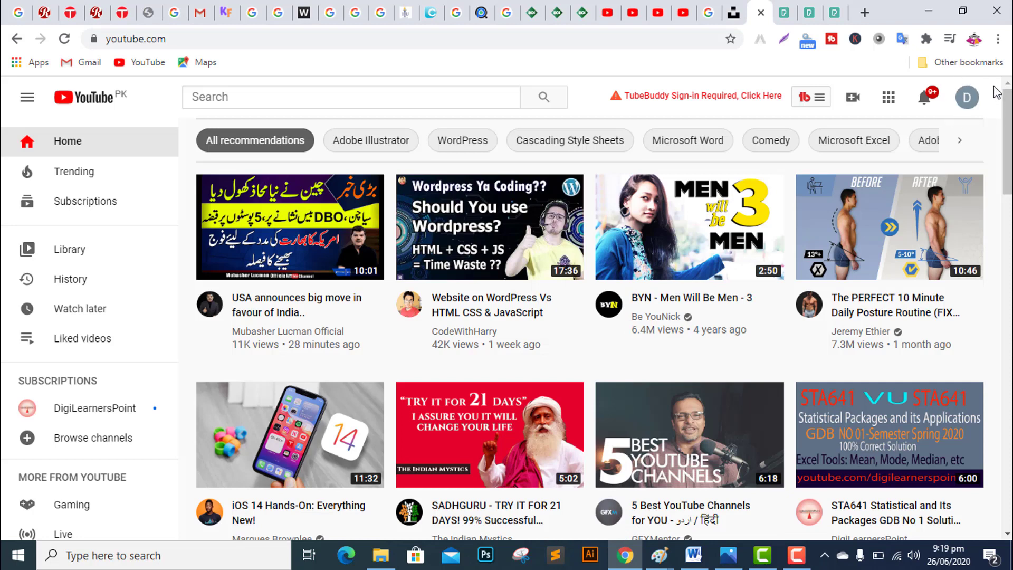
pyautogui.click(968, 106)
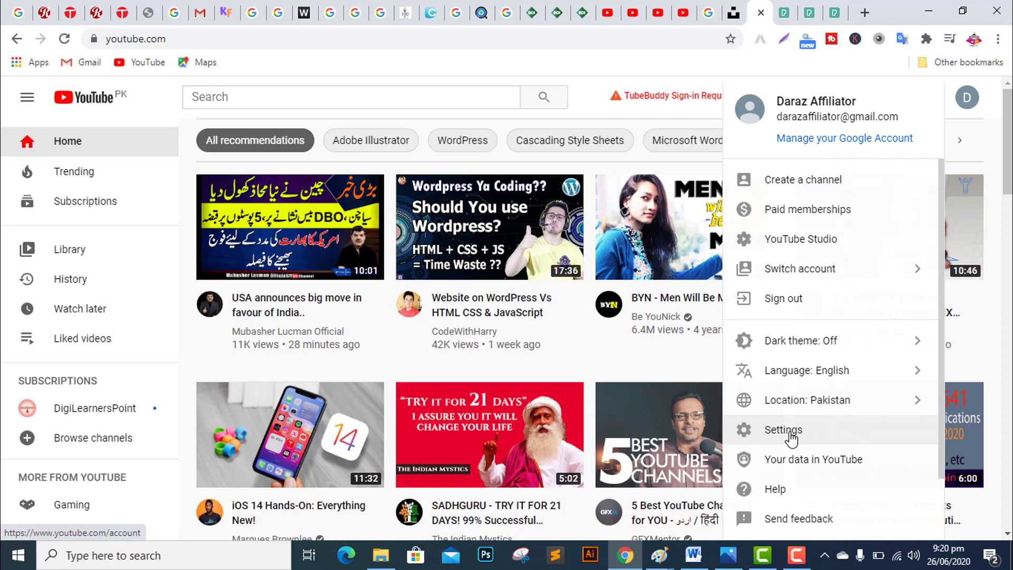
pyautogui.click(809, 186)
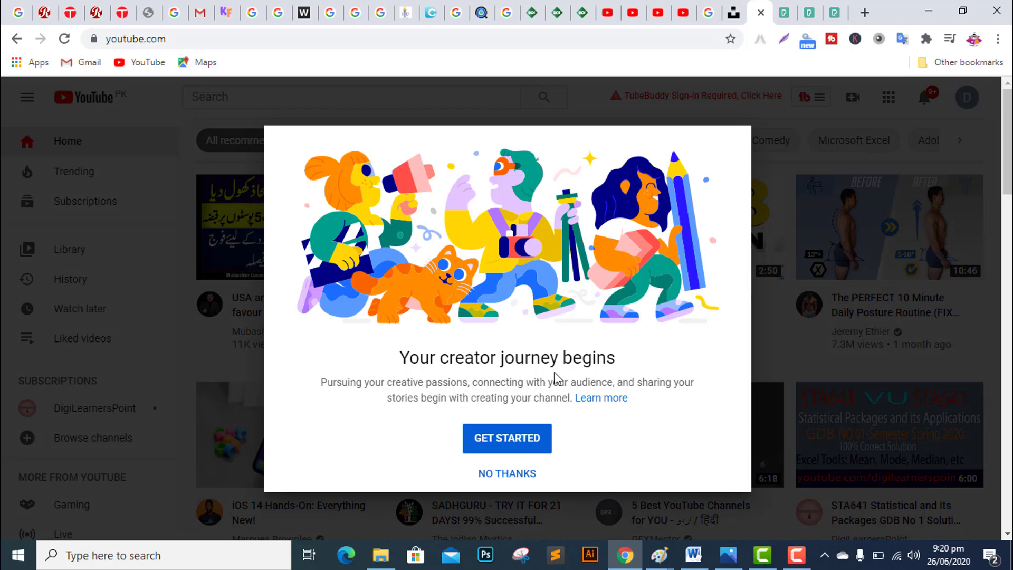
pyautogui.click(492, 439)
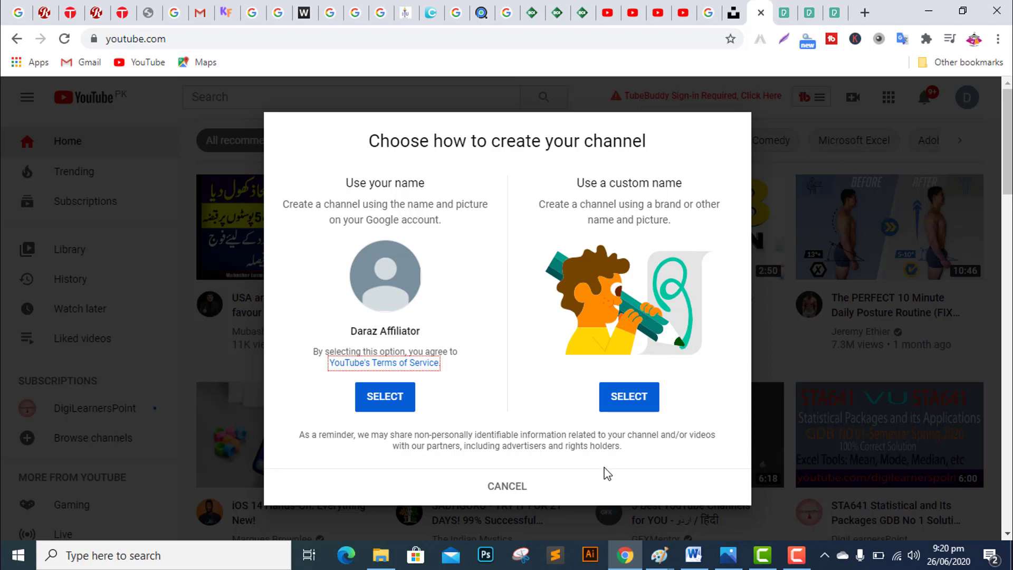
pyautogui.click(633, 405)
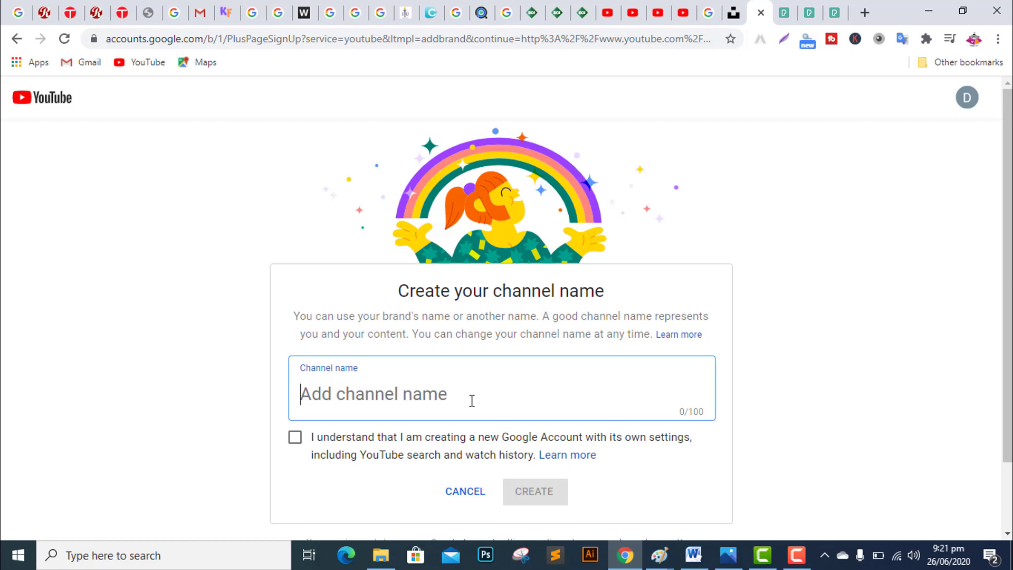
# Name the channel "Ishaq Fashion Center", accept the new Google Account acknowledgement and create the channel
pyautogui.write('Ishaq')
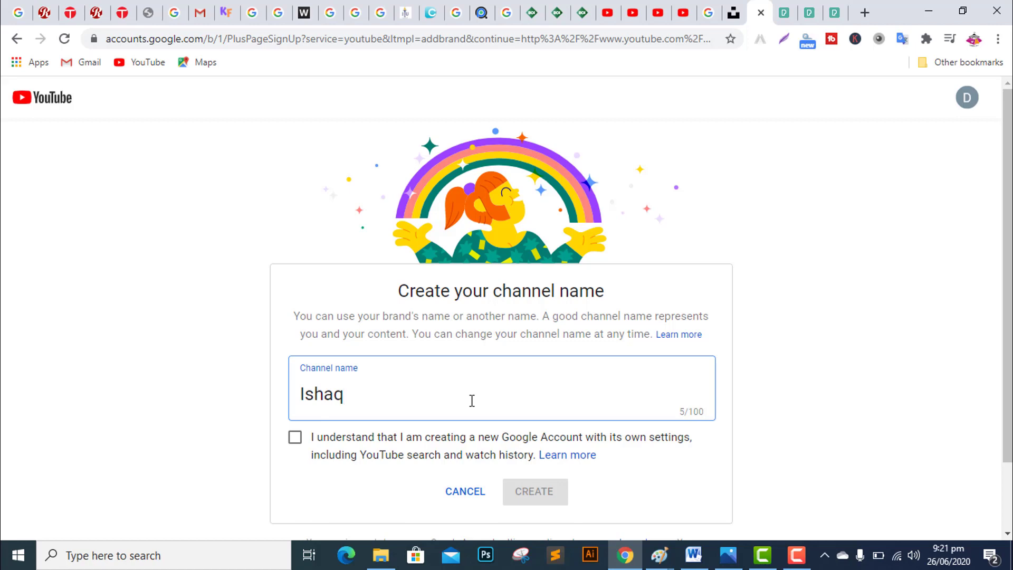
pyautogui.write(' Fashion Ce')
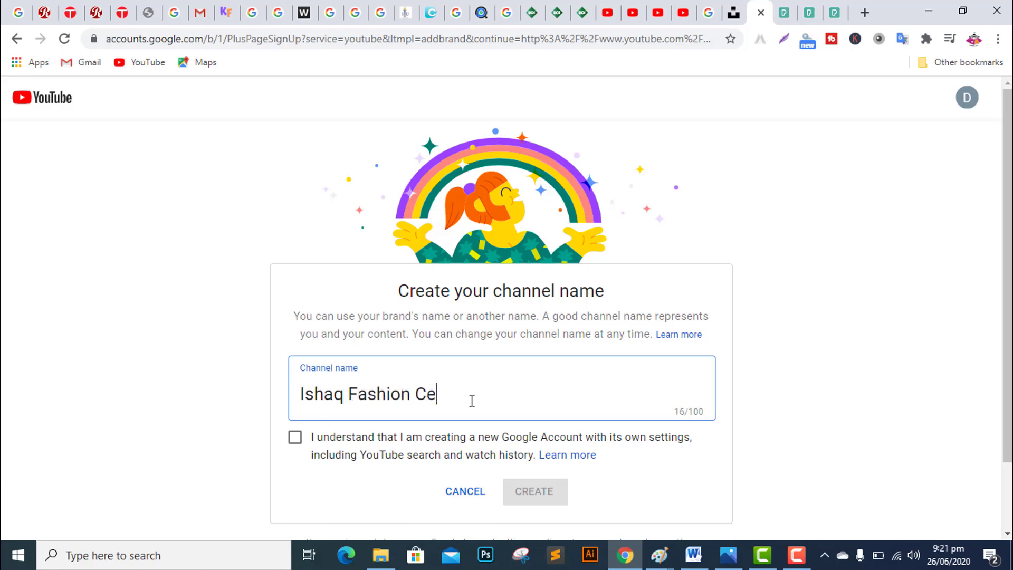
pyautogui.write('nter')
pyautogui.scroll(-2, 565, 363)
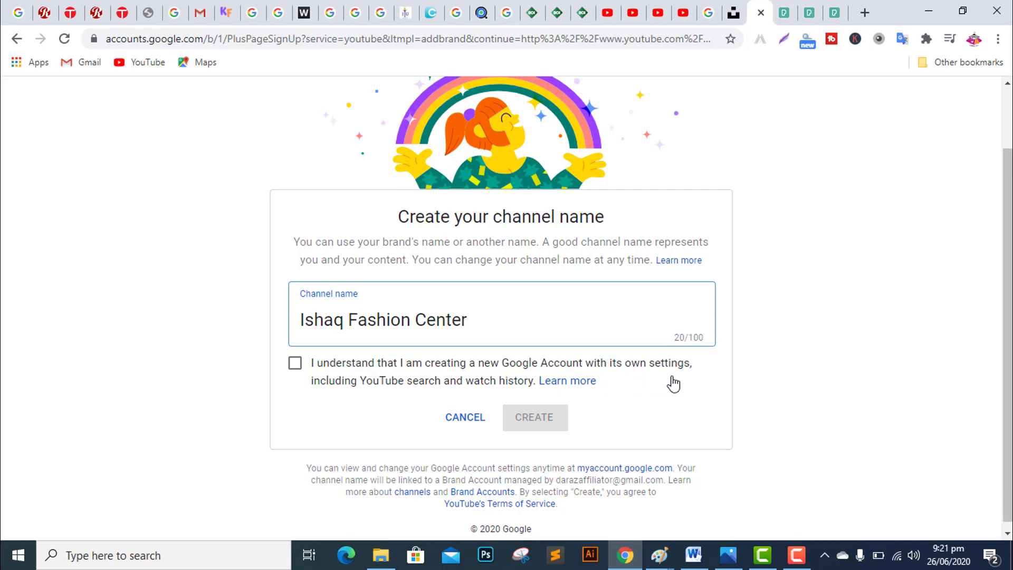
pyautogui.scroll(-1, 665, 386)
pyautogui.click(295, 357)
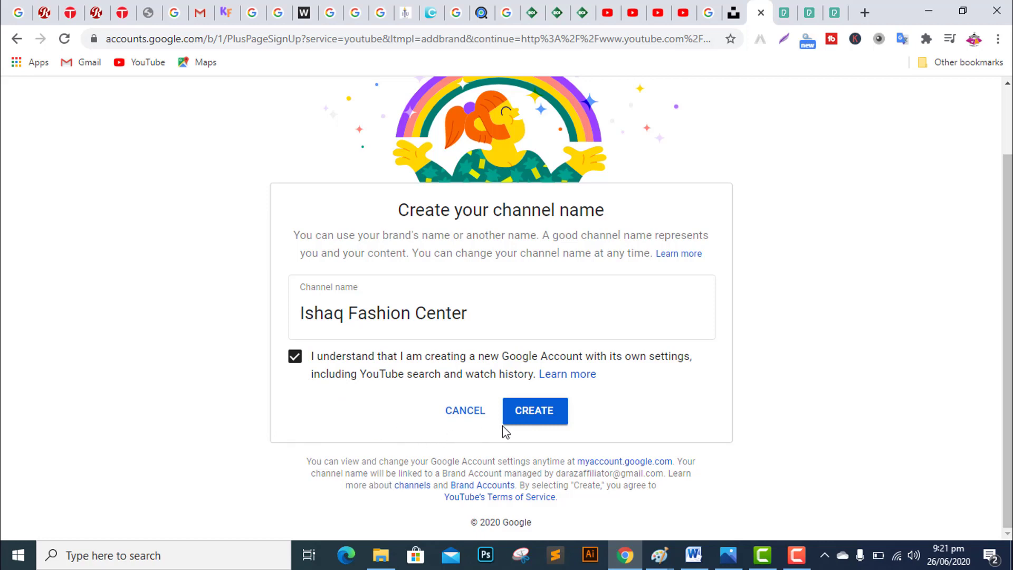
pyautogui.click(538, 414)
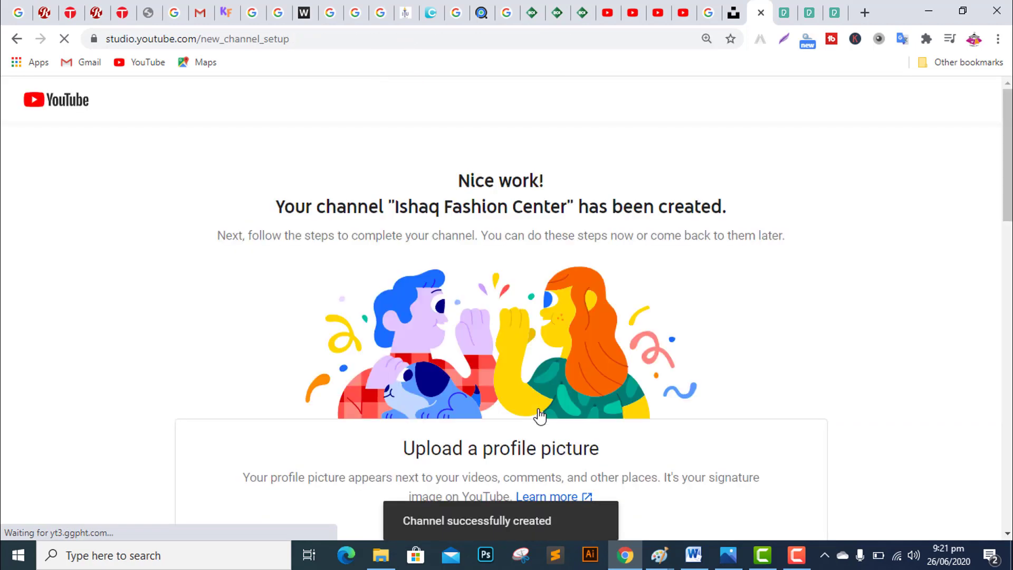
# Skip the optional profile picture, description and links setup, and dismiss the channel customization tip
pyautogui.scroll(-3, 626, 359)
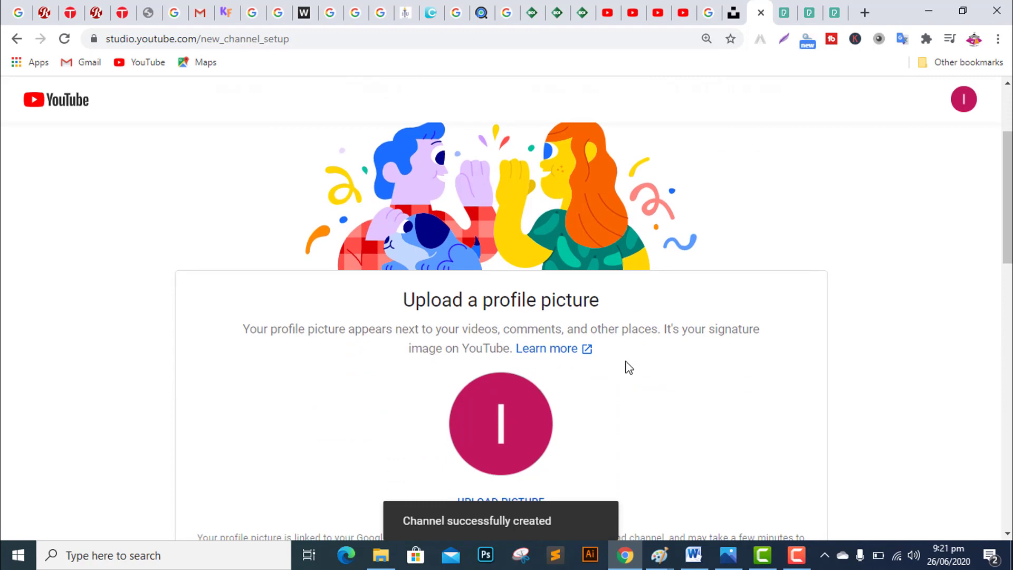
pyautogui.scroll(-3, 629, 368)
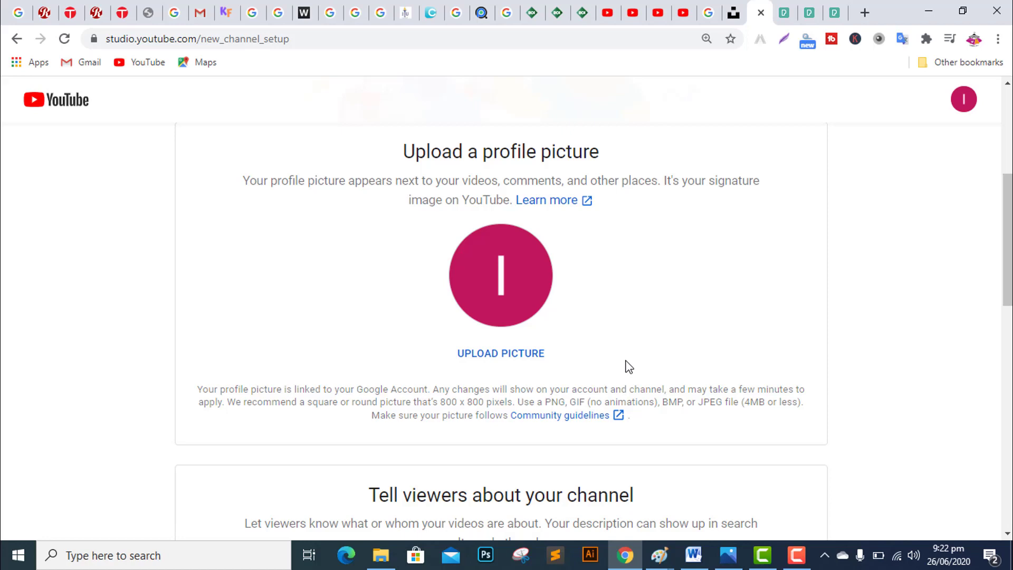
pyautogui.scroll(-6, 629, 368)
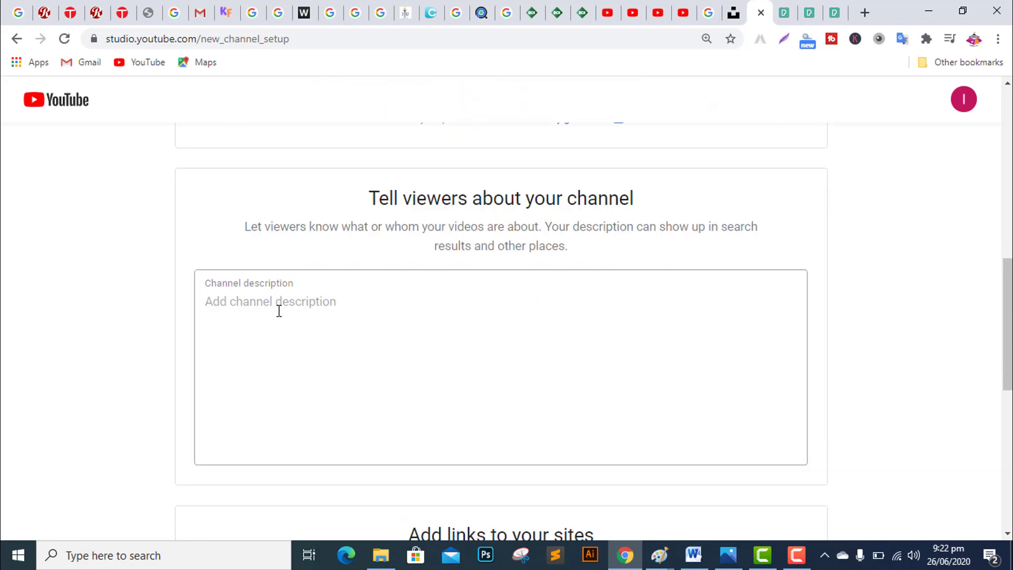
pyautogui.scroll(-6, 441, 334)
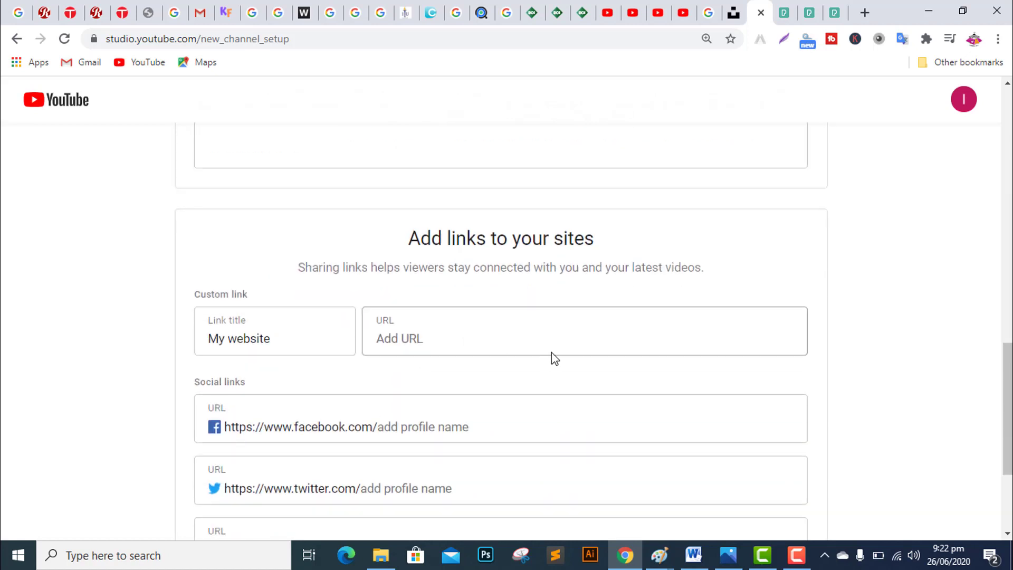
pyautogui.scroll(-3, 554, 358)
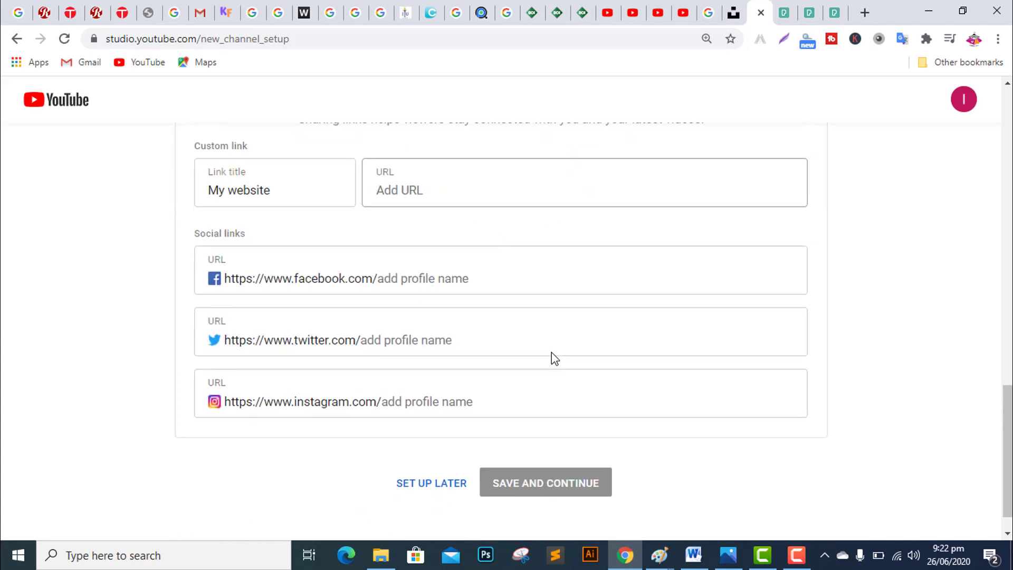
pyautogui.scroll(-1, 554, 358)
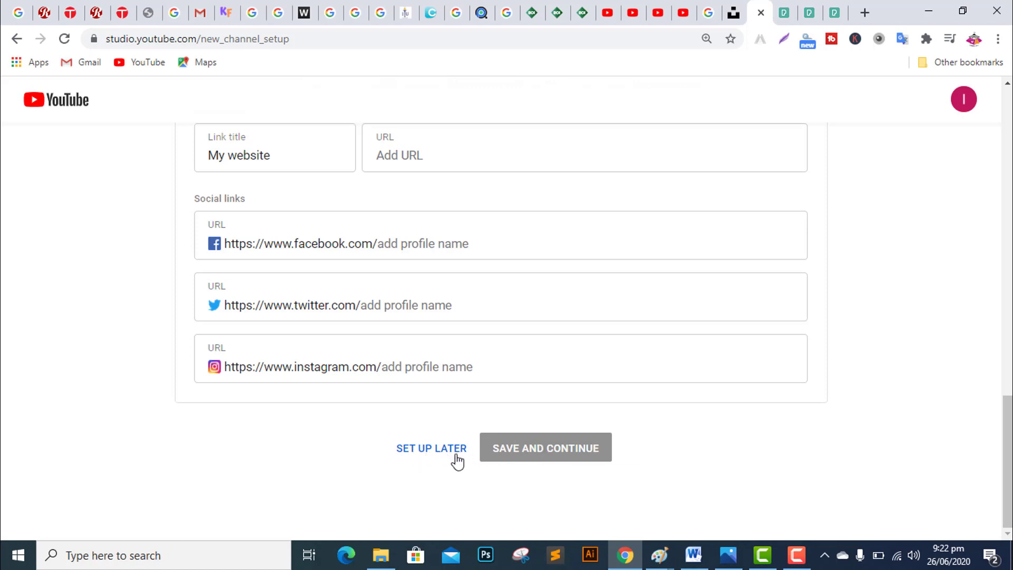
pyautogui.click(436, 450)
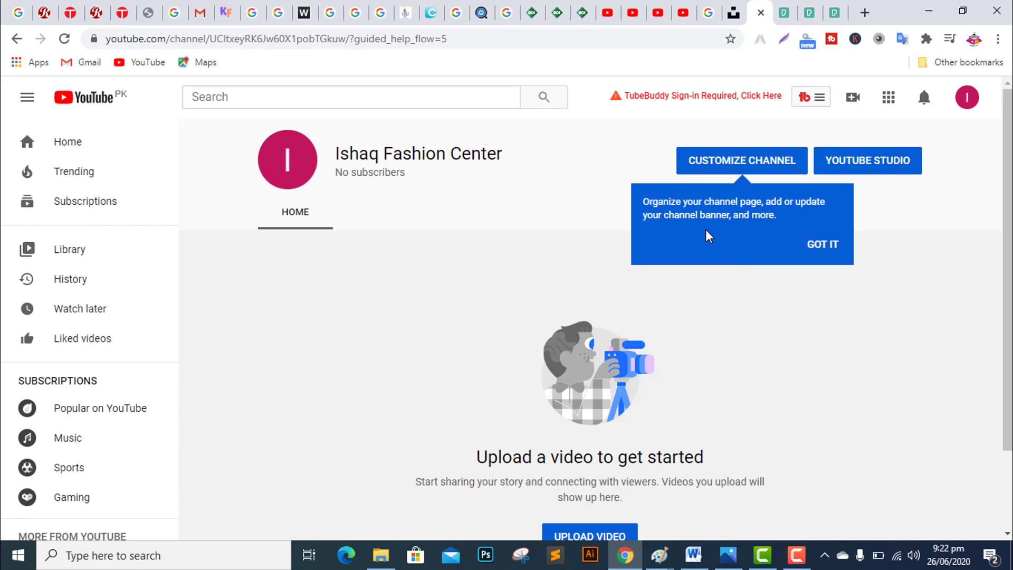
pyautogui.click(823, 246)
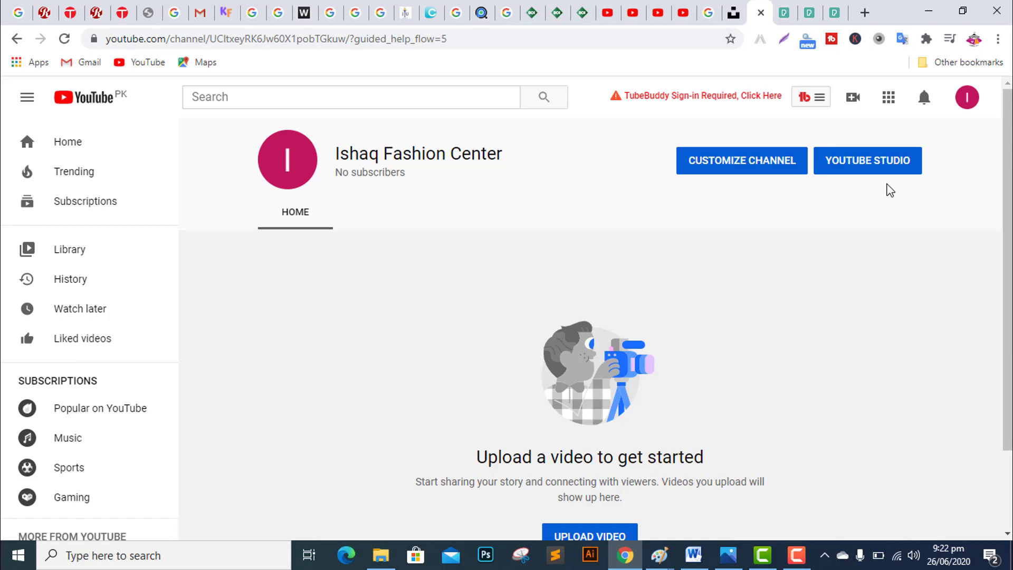
# Customize the channel and upload the image "Ahsan Fashion Center" from the Downloads folder as channel art
pyautogui.click(736, 170)
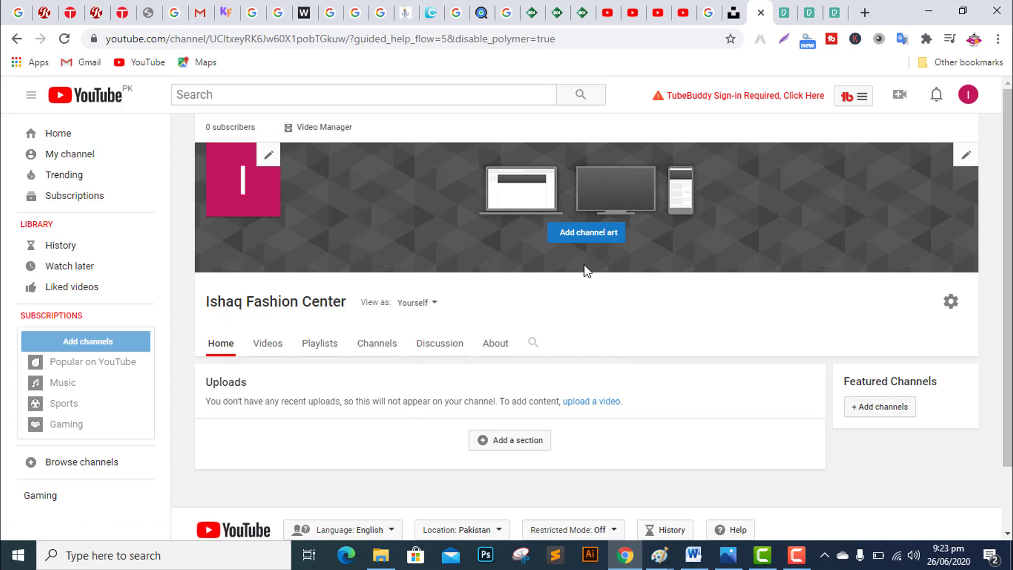
pyautogui.click(602, 238)
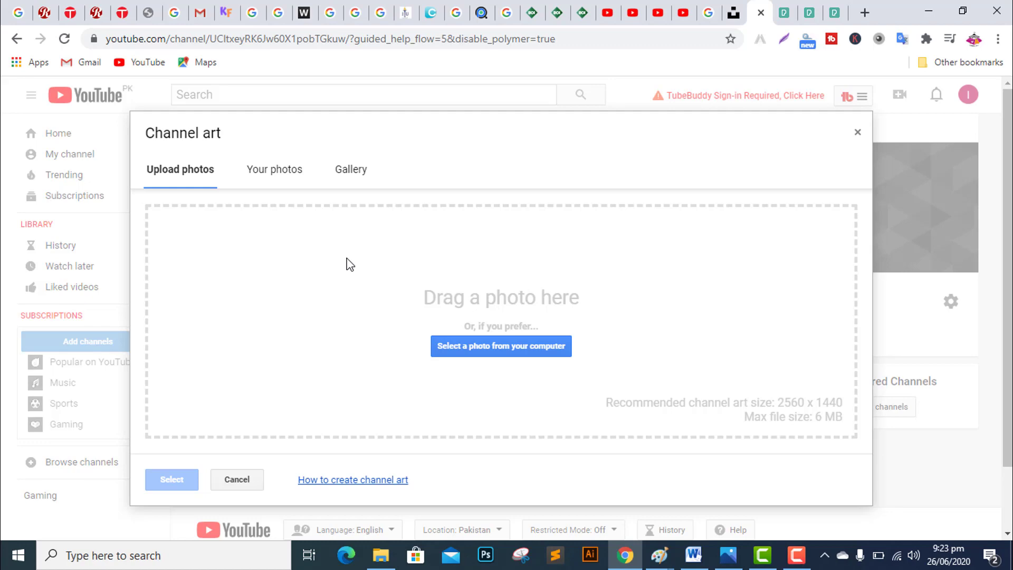
pyautogui.click(495, 349)
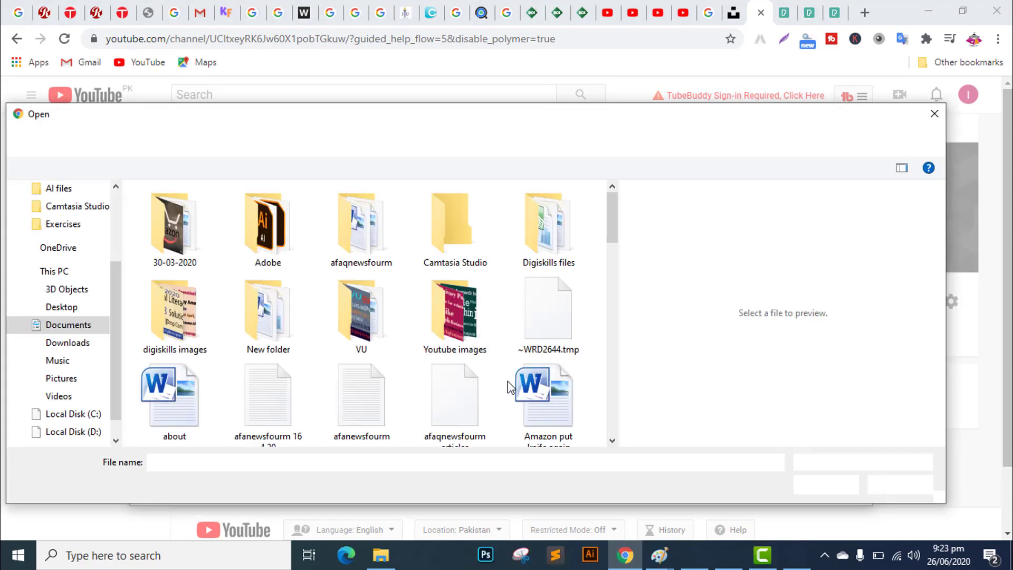
pyautogui.click(78, 348)
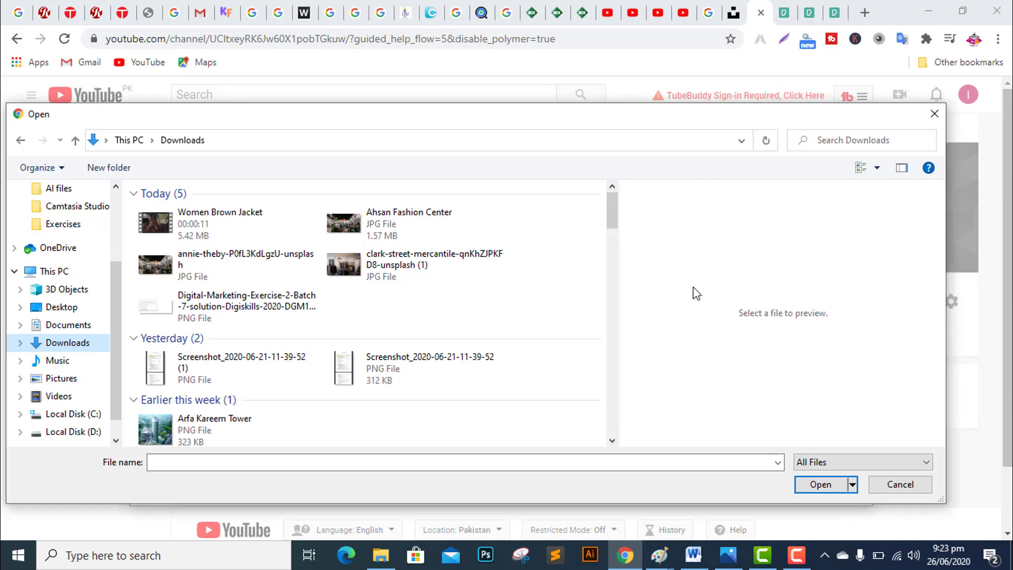
pyautogui.click(338, 227)
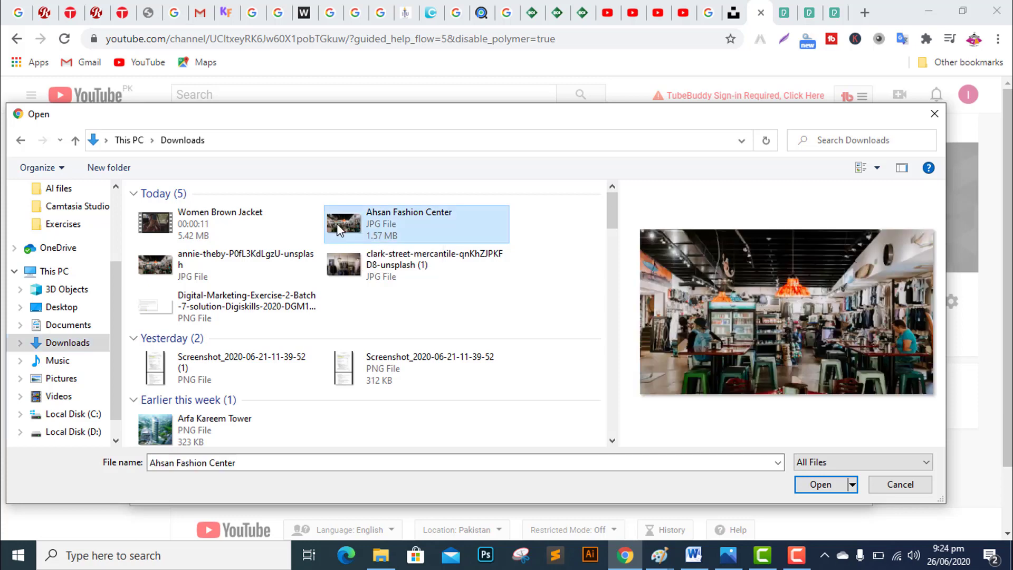
pyautogui.click(815, 485)
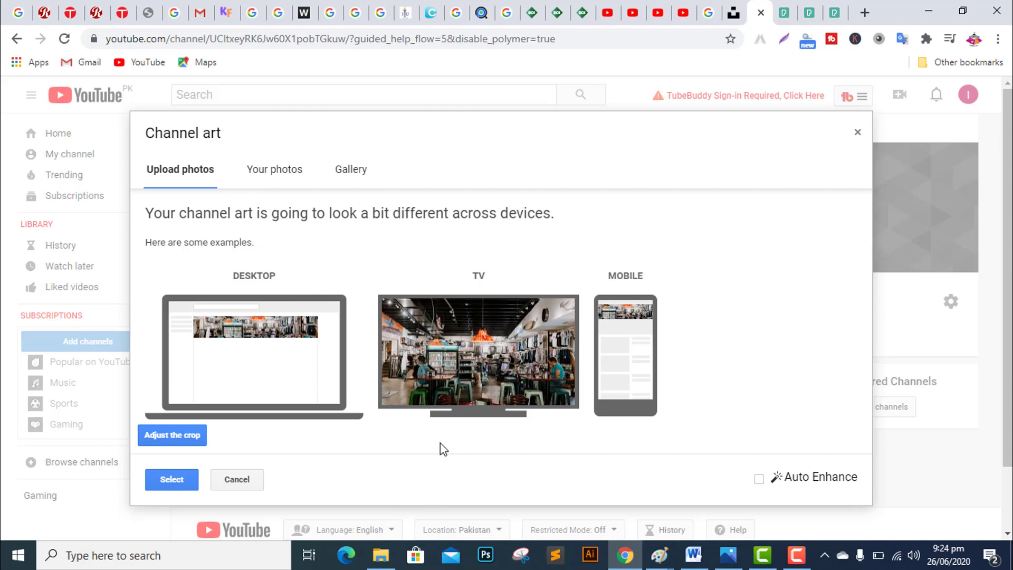
# Adjust the crop of the uploaded store photo and apply it as the channel art
pyautogui.click(185, 442)
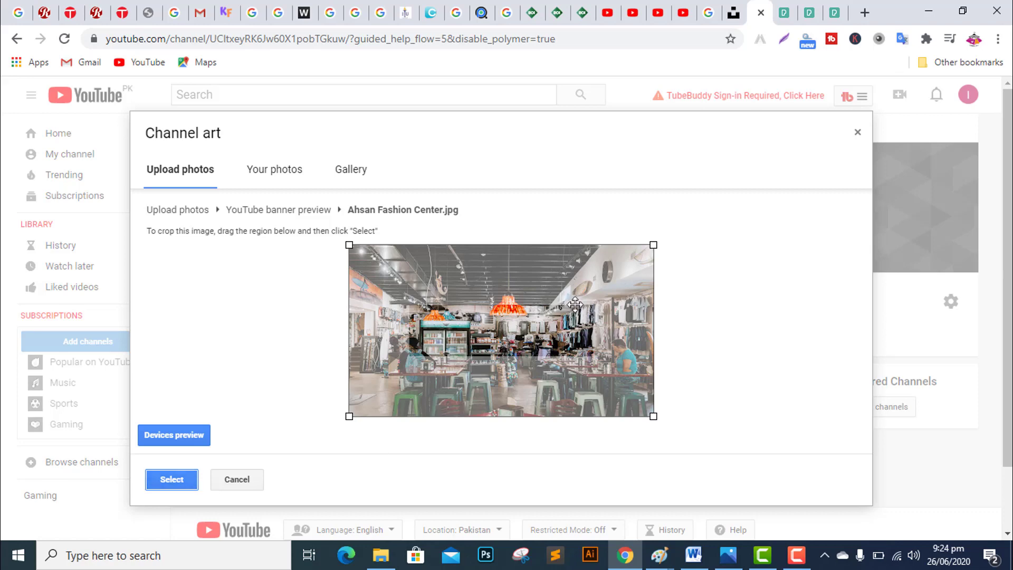
pyautogui.moveTo(570, 301); pyautogui.dragTo(571, 311)
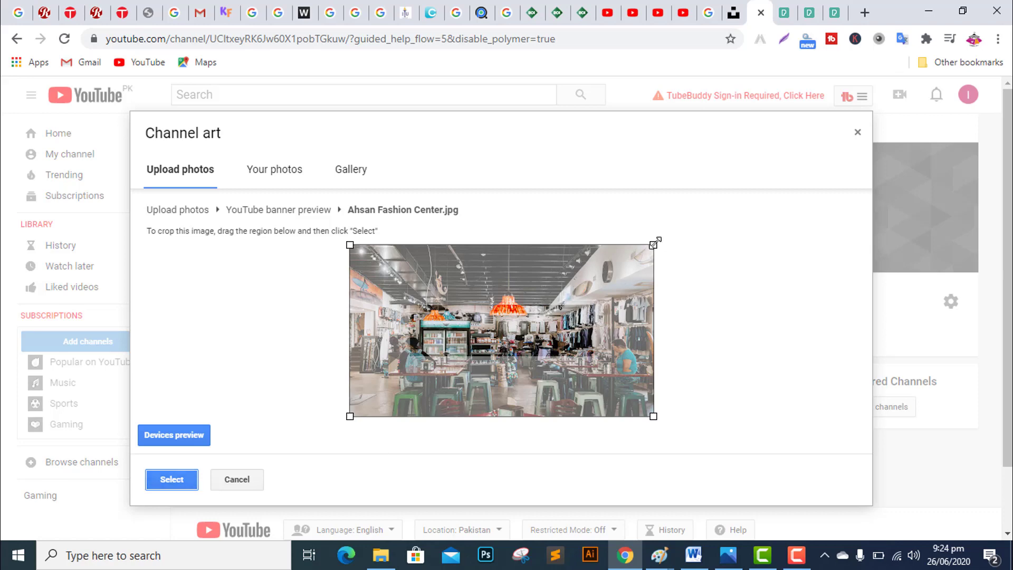
pyautogui.moveTo(654, 243); pyautogui.dragTo(721, 243)
pyautogui.click(171, 479)
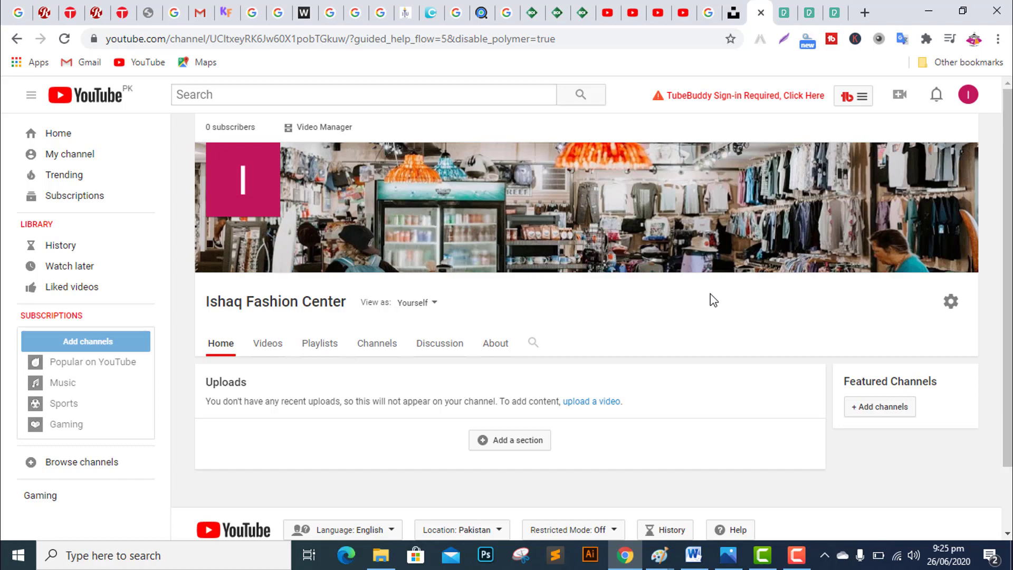
# Capture a screenshot of the channel page and paste it below the Task#01 heading in the Word document
pyautogui.press('super+shift+s')
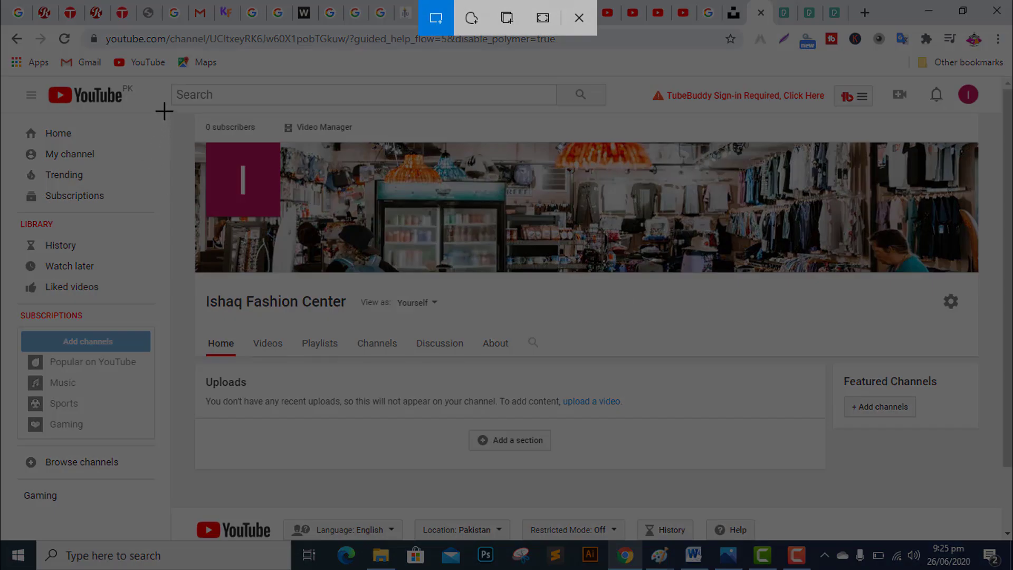
pyautogui.moveTo(21, 72)
pyautogui.mouseDown()
pyautogui.moveTo(692, 264)
pyautogui.moveTo(903, 369)
pyautogui.moveTo(995, 342)
pyautogui.moveTo(1005, 472)
pyautogui.moveTo(1005, 454)
pyautogui.mouseUp()
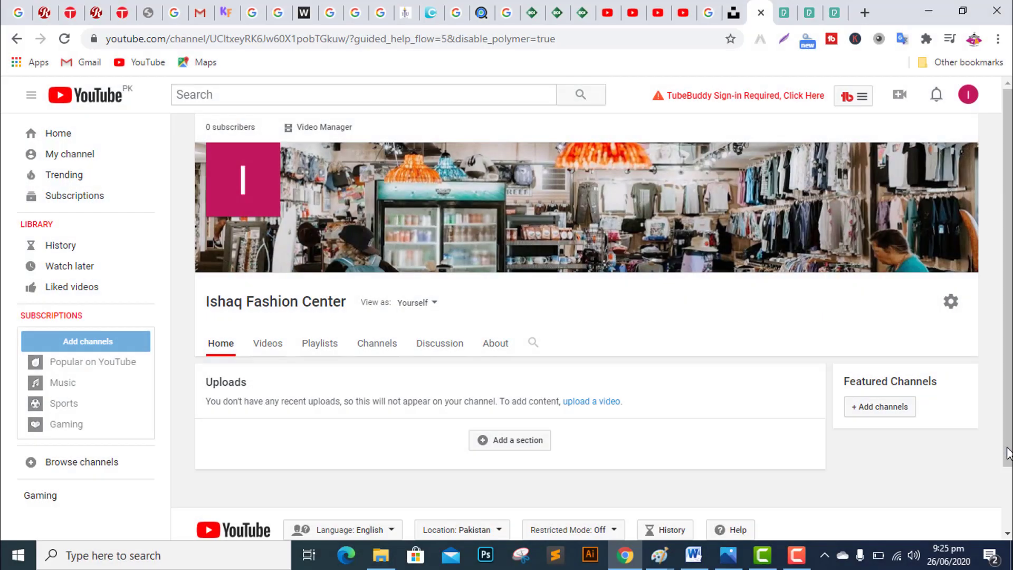
pyautogui.click(694, 554)
pyautogui.click(830, 185)
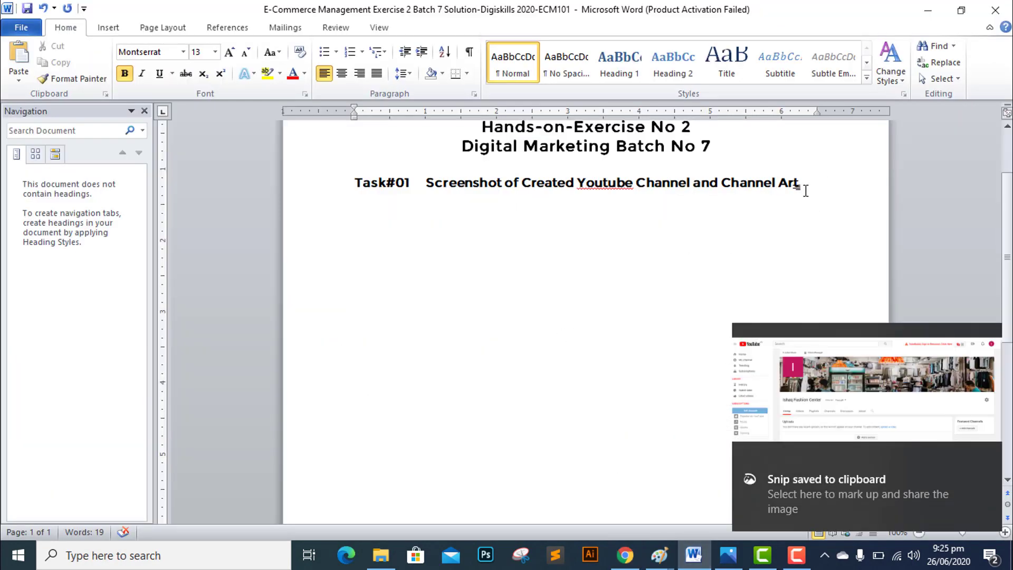
pyautogui.press('Return')
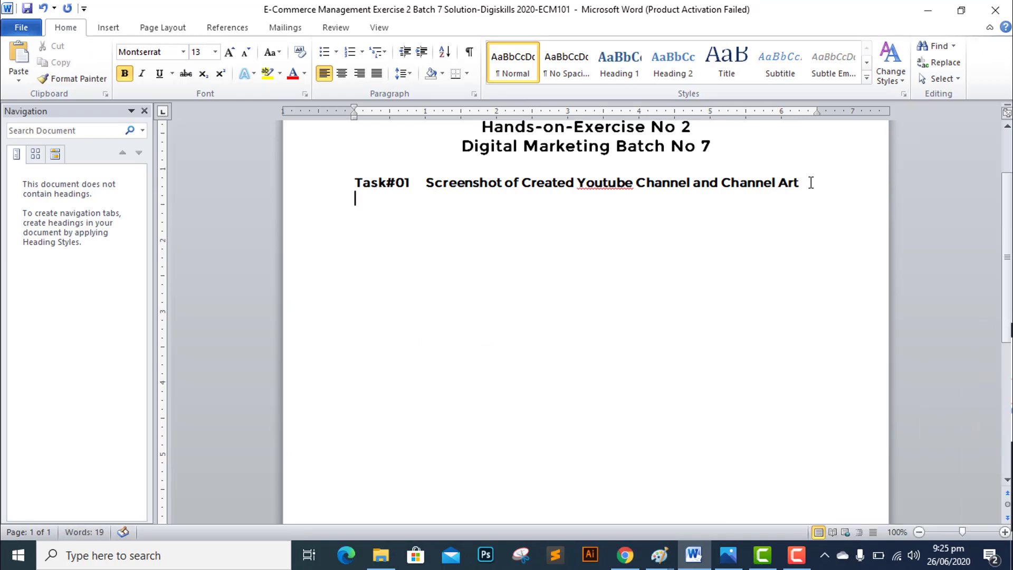
pyautogui.hotkey('ctrl', 'v')
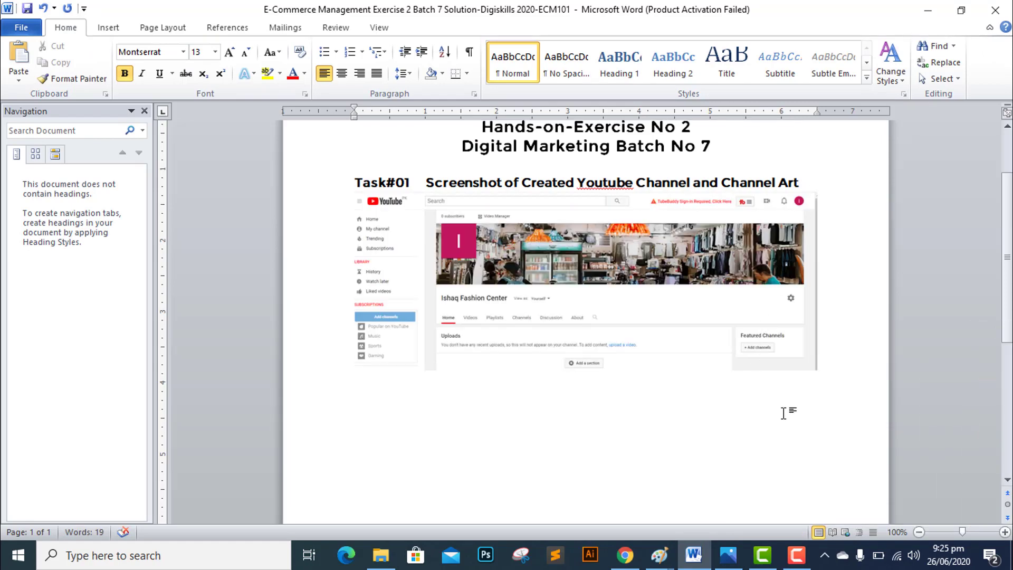
# Copy the Task#01 heading line and paste it on a new line below the channel screenshot
pyautogui.press('Return')
pyautogui.moveTo(805, 182); pyautogui.dragTo(347, 175)
pyautogui.hotkey('ctrl', 'c')
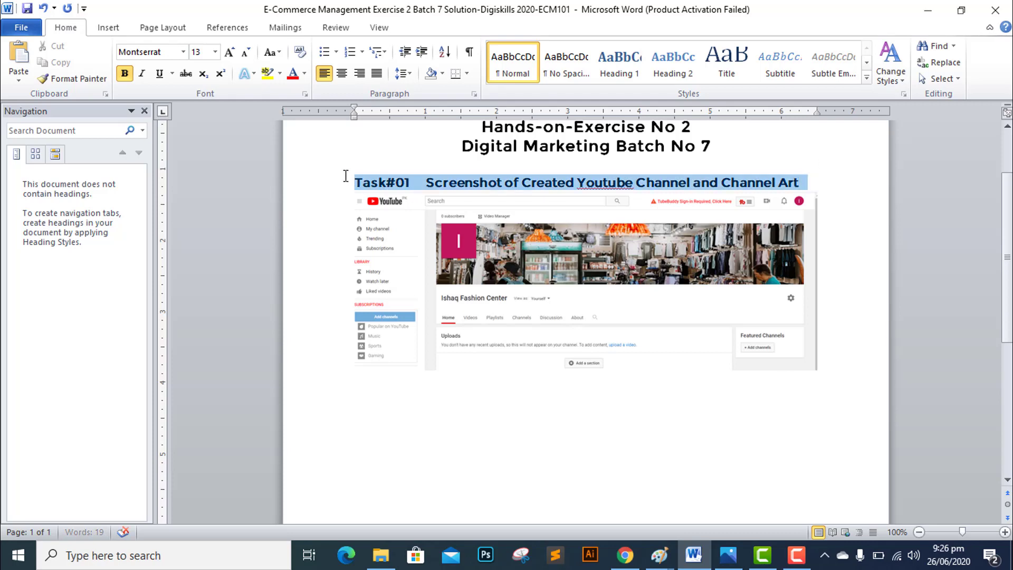
pyautogui.click(819, 368)
pyautogui.hotkey('ctrl', 'z')
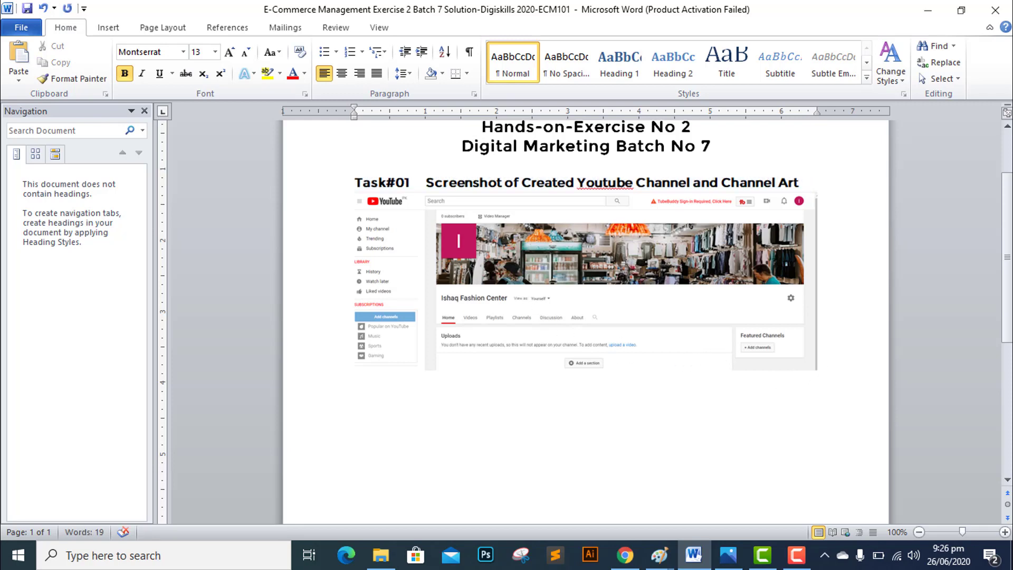
pyautogui.press('Return')
pyautogui.hotkey('ctrl', 'v')
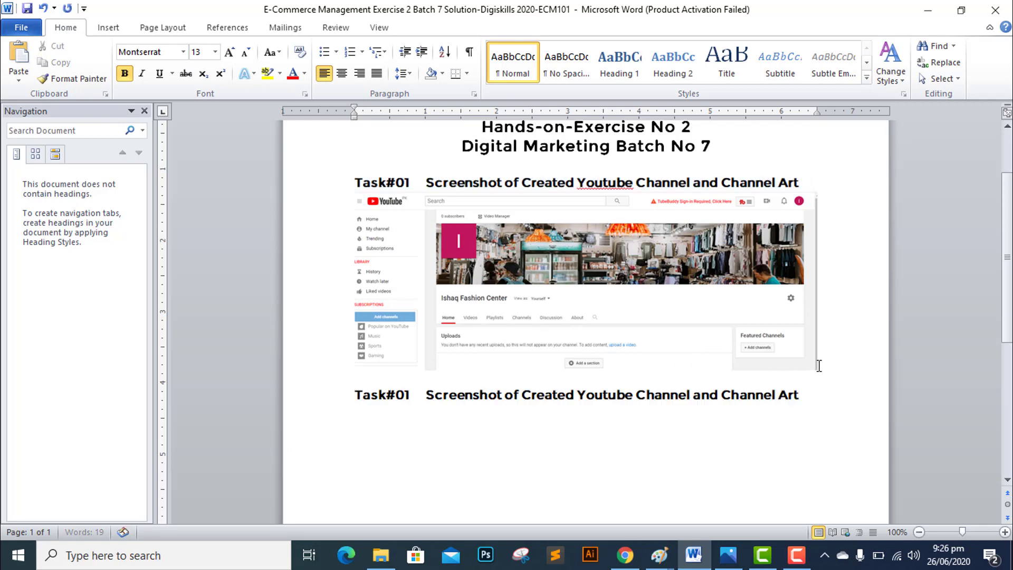
# Change the copied heading to "Task#02 Screenshot of Created Playlist", checking the exercise's task list image for the second task
pyautogui.click(411, 395)
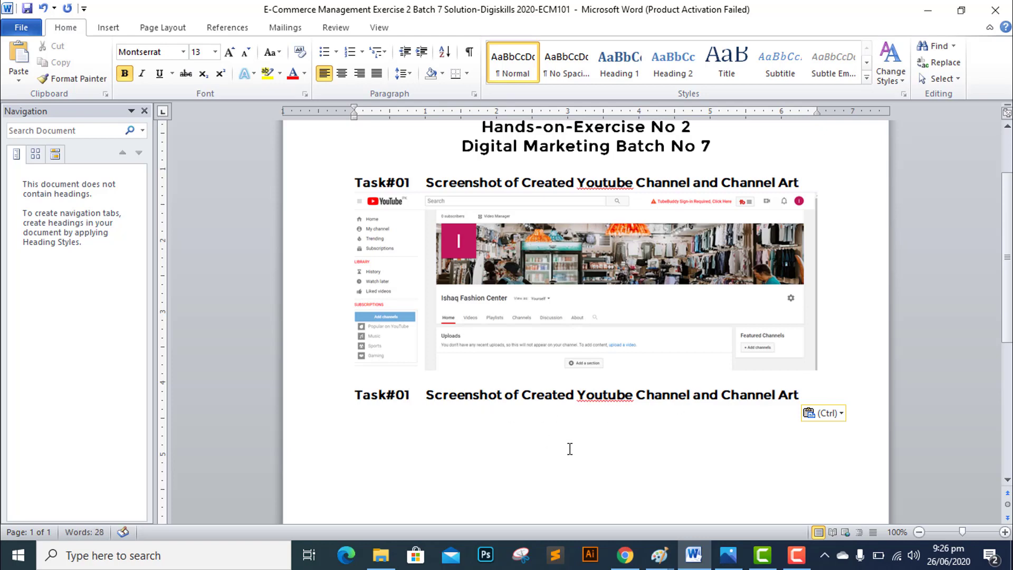
pyautogui.press('BackSpace')
pyautogui.write('2')
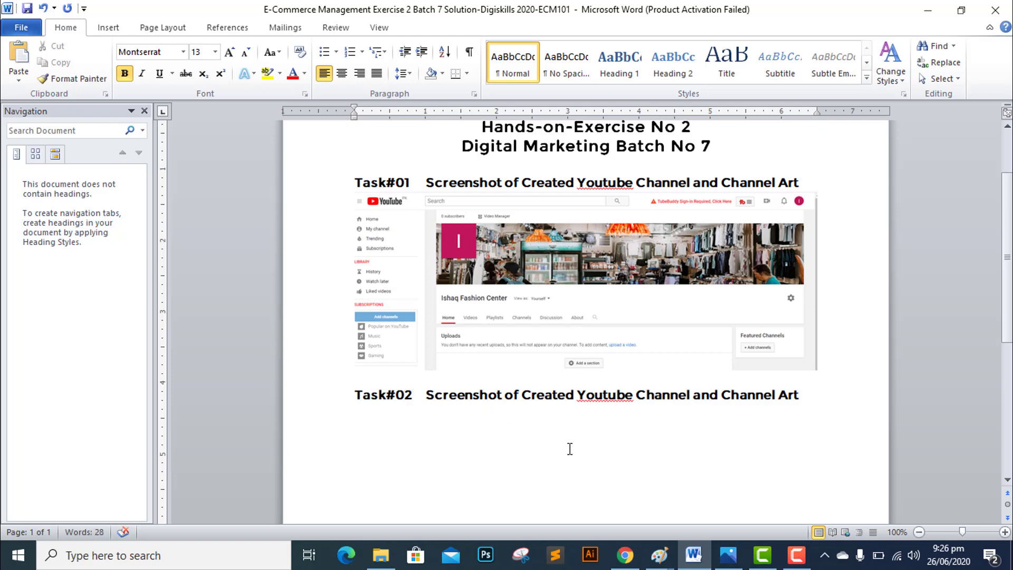
pyautogui.click(734, 563)
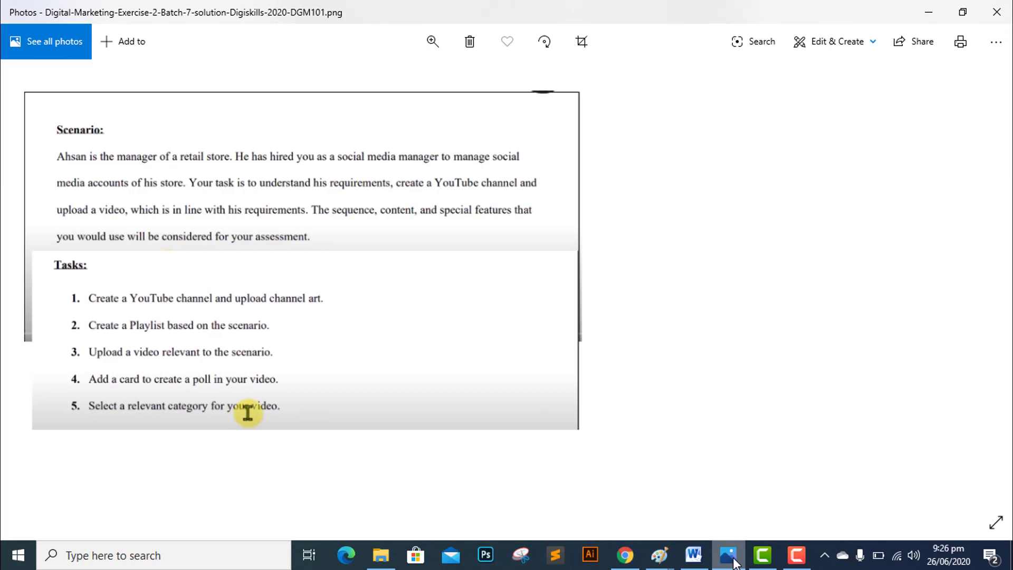
pyautogui.click(734, 562)
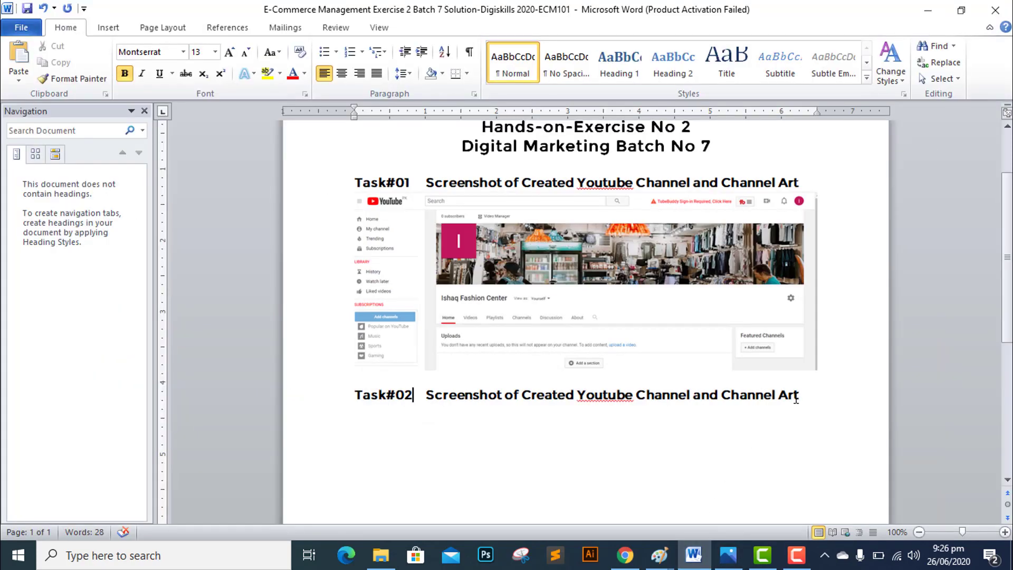
pyautogui.moveTo(800, 395); pyautogui.dragTo(558, 409)
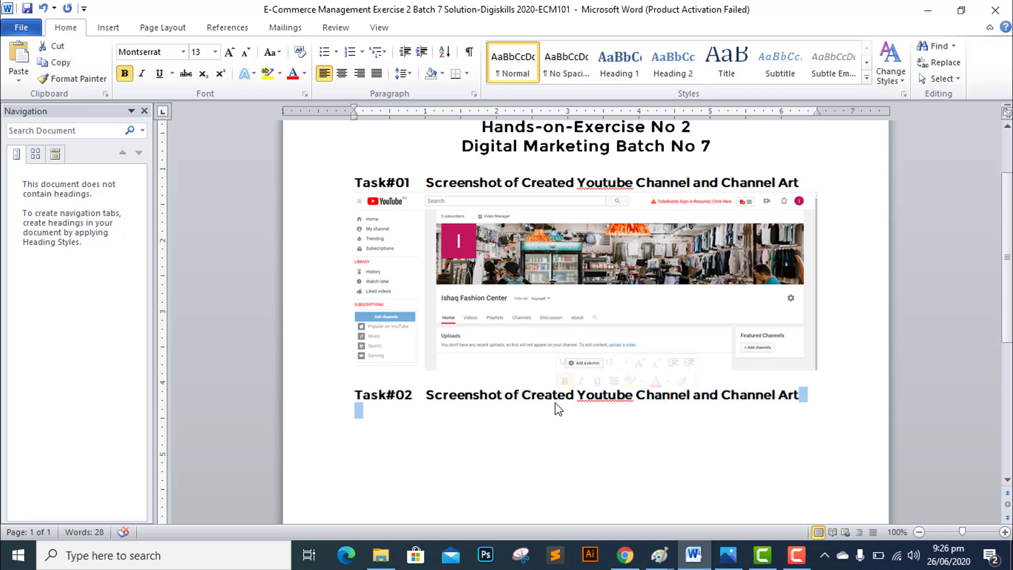
pyautogui.moveTo(578, 395); pyautogui.dragTo(797, 397)
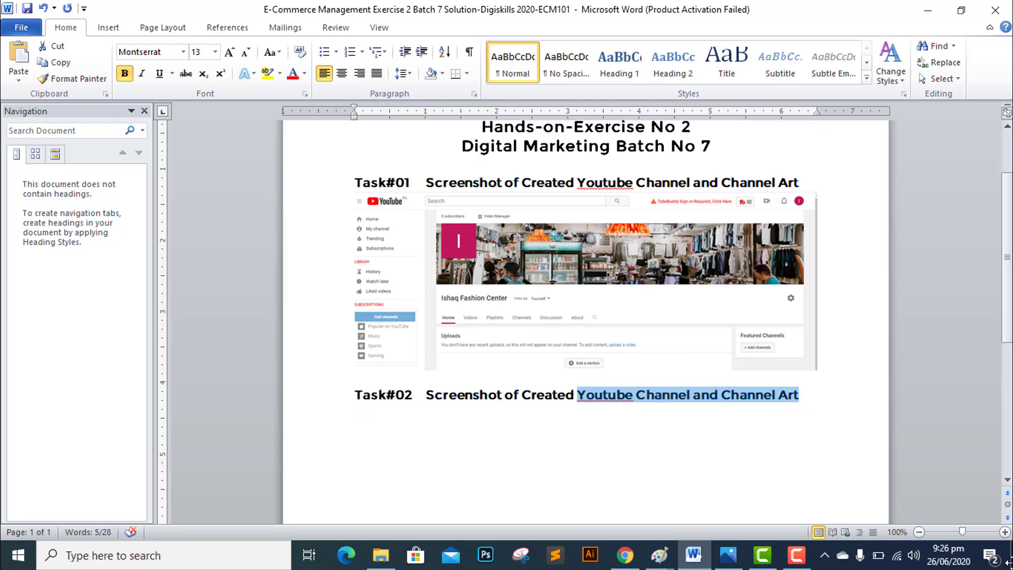
pyautogui.write('Playlis')
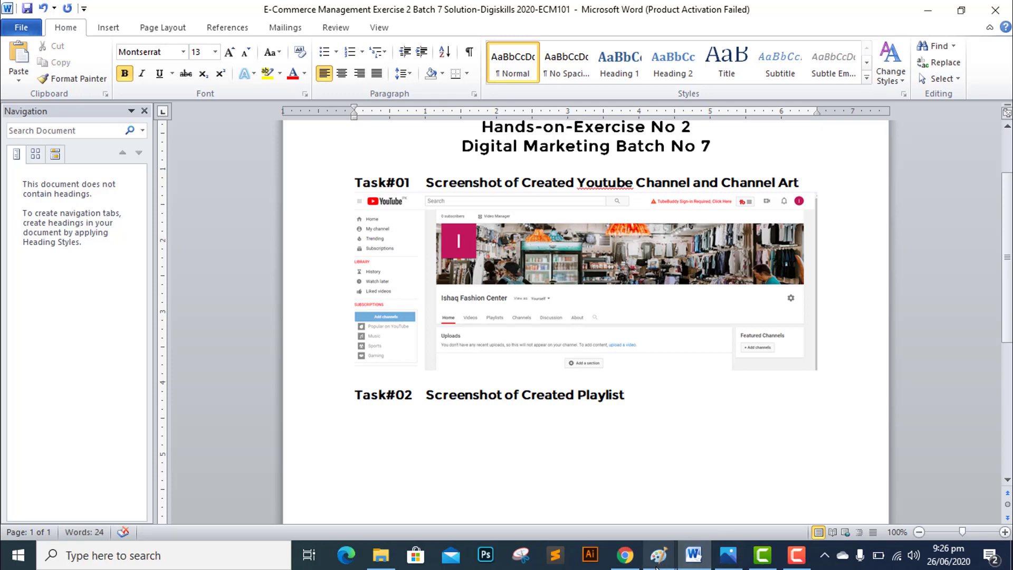
# Switch to Chrome and open YouTube Studio for the Ishaq Fashion Center channel
pyautogui.moveTo(648, 566)
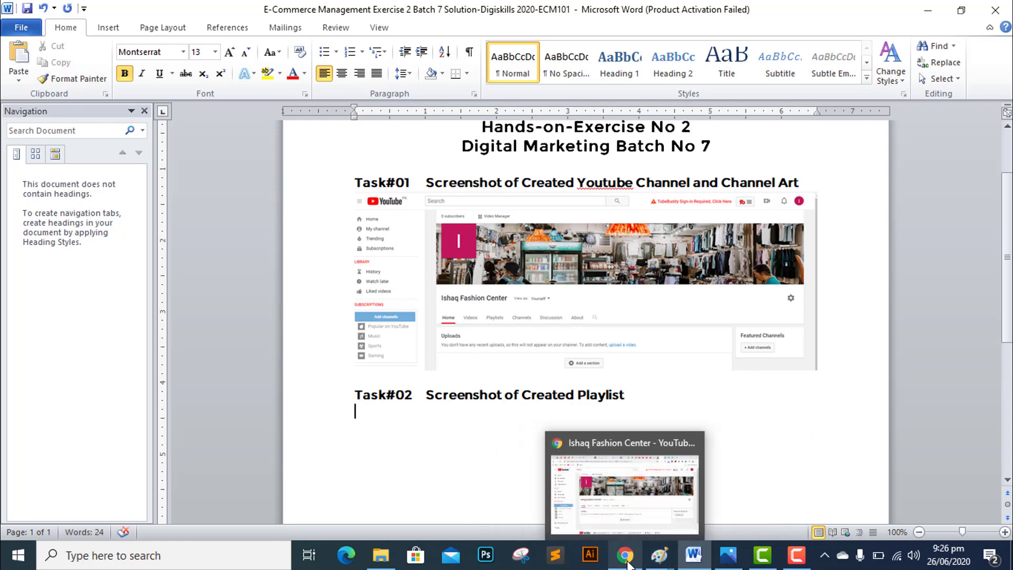
pyautogui.click(625, 564)
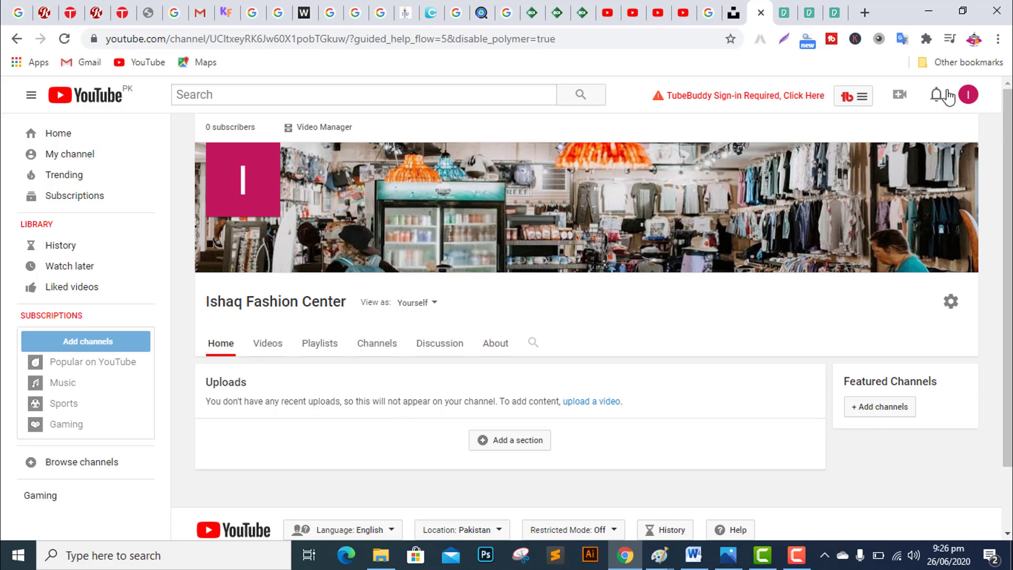
pyautogui.click(967, 104)
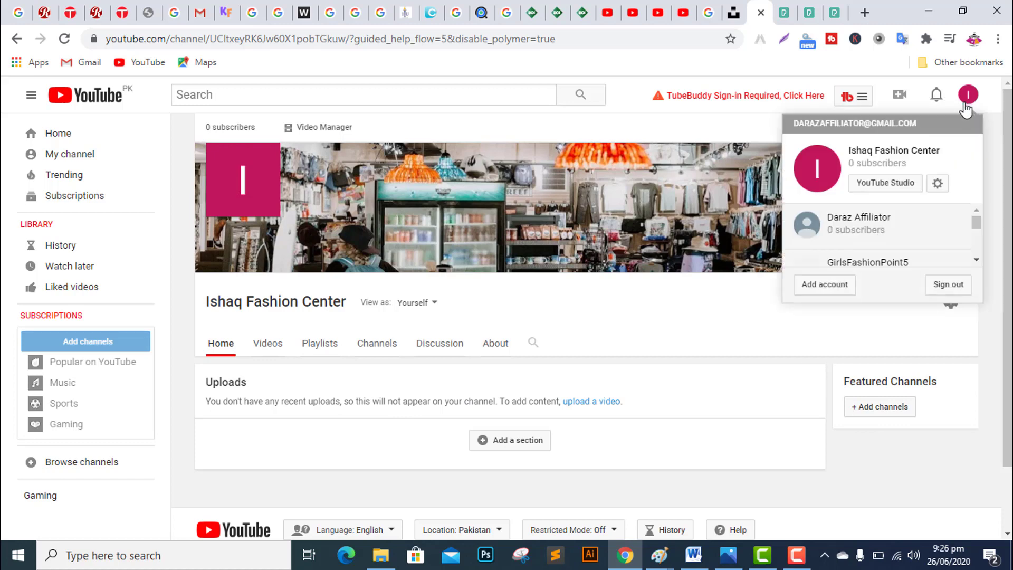
pyautogui.click(890, 183)
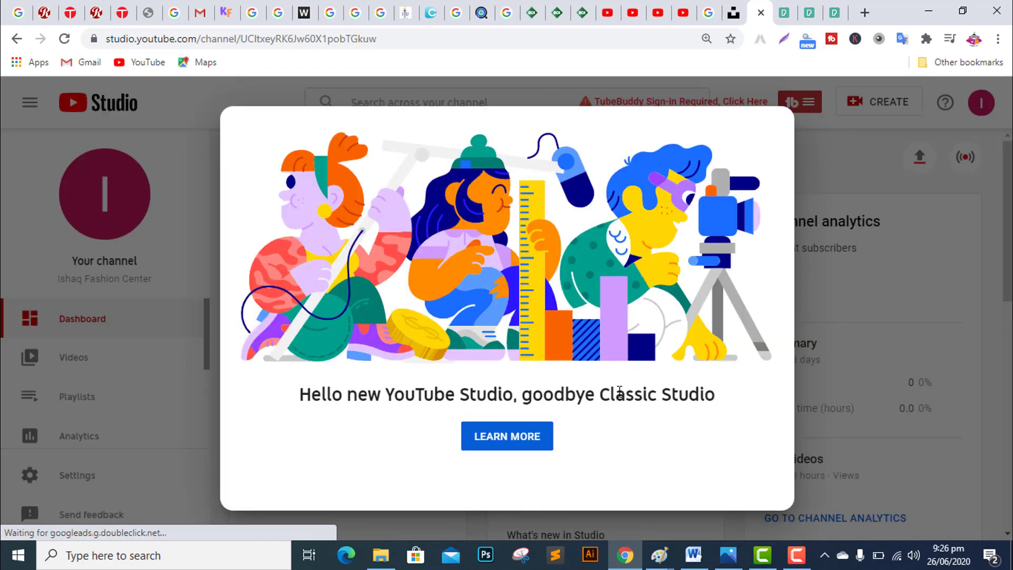
# Dismiss the new YouTube Studio welcome message and close the introduction video page opened from it
pyautogui.click(519, 449)
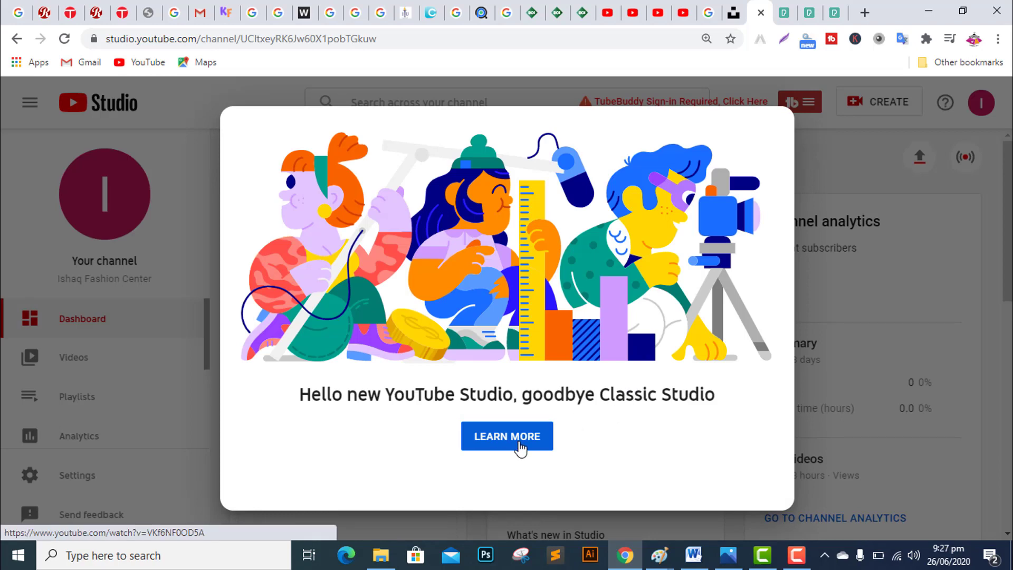
pyautogui.click(519, 444)
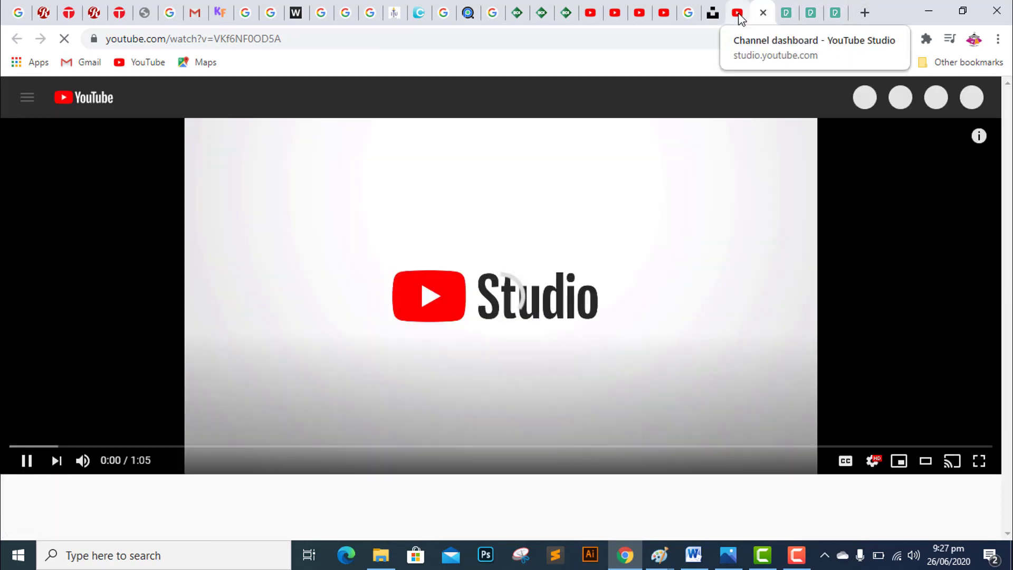
pyautogui.click(738, 14)
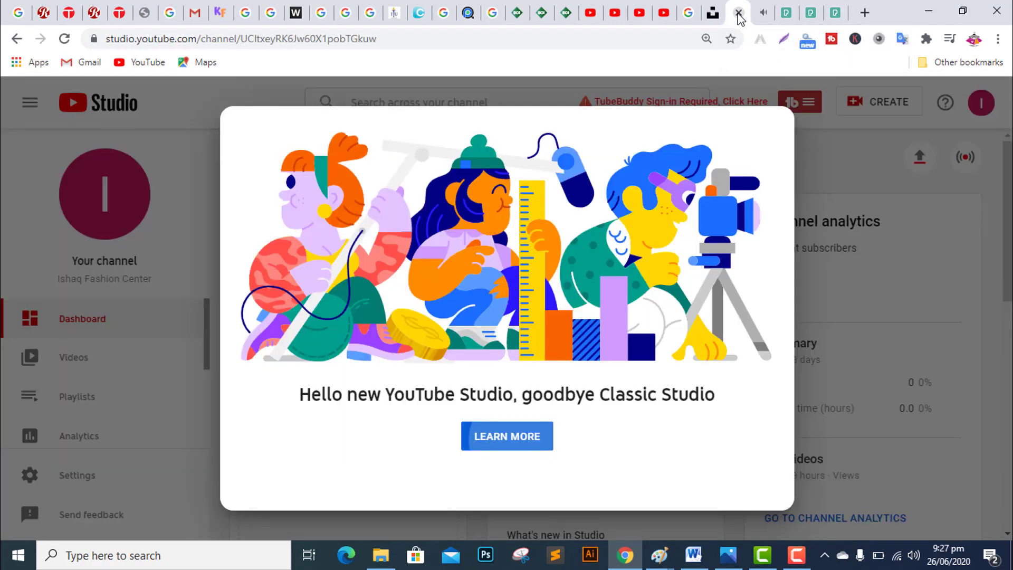
pyautogui.click(770, 112)
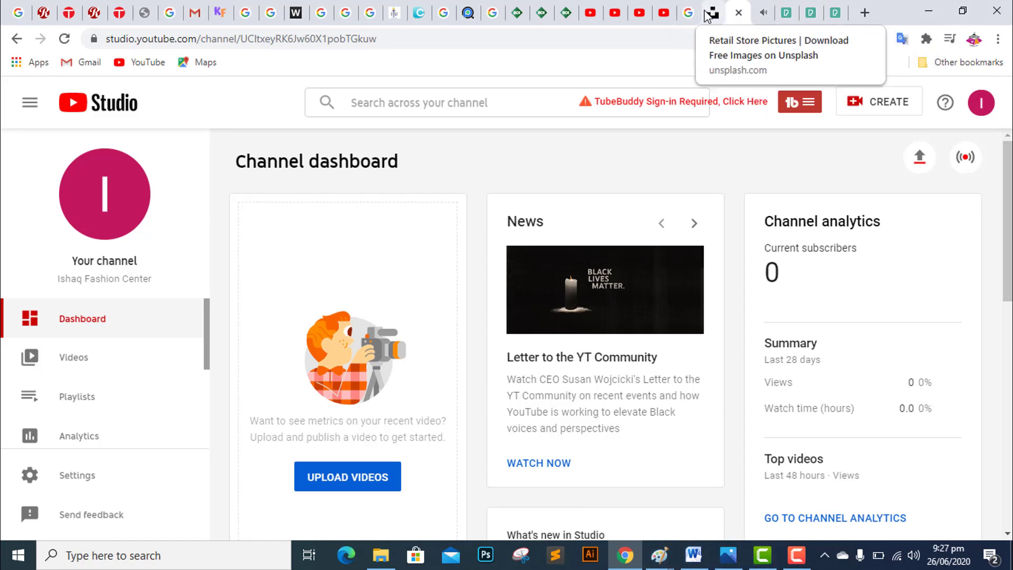
pyautogui.click(767, 14)
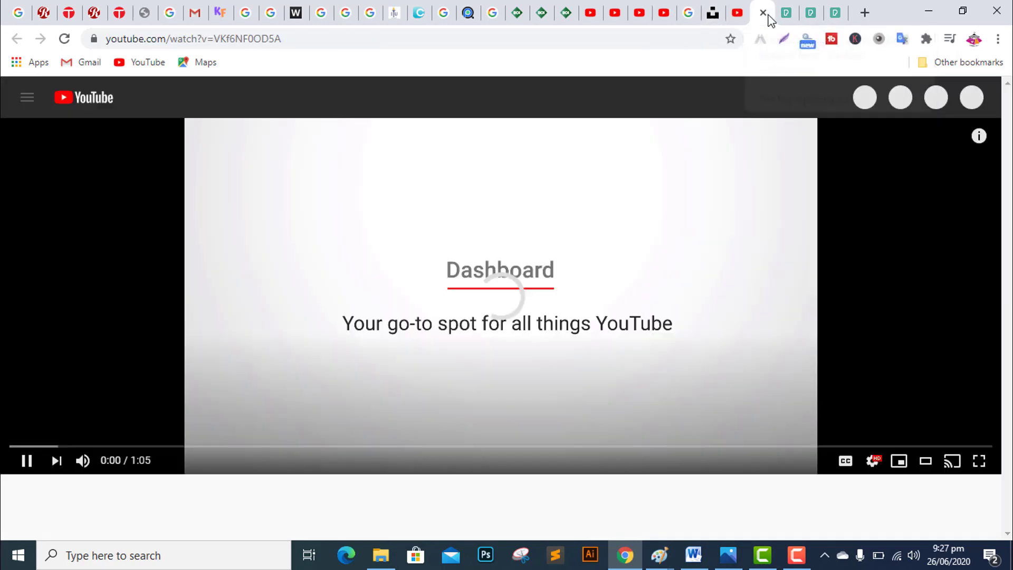
pyautogui.click(764, 14)
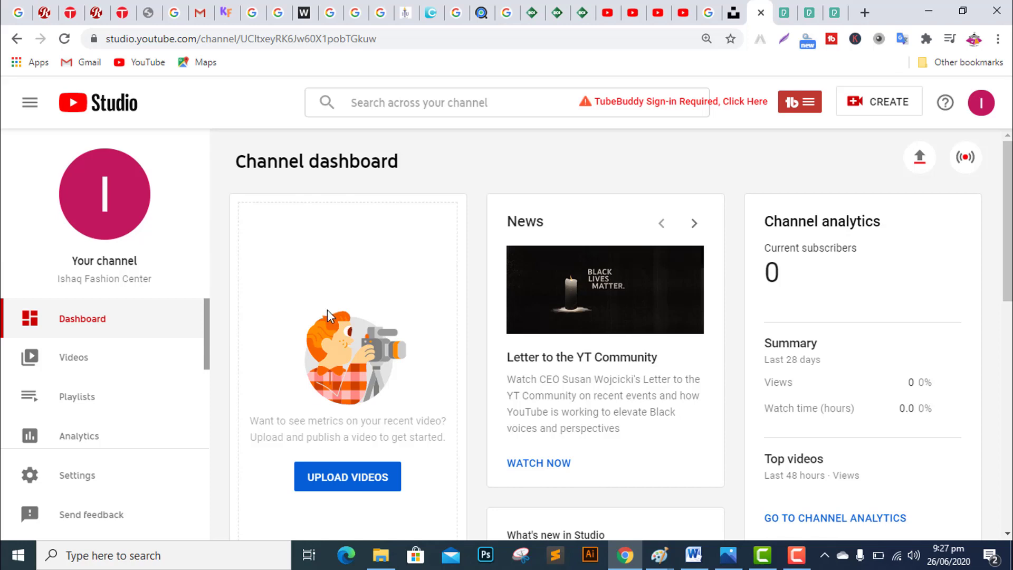
# Create a new public playlist titled "Women Leather Jackets" from the channel's playlists page
pyautogui.scroll(-1, 327, 309)
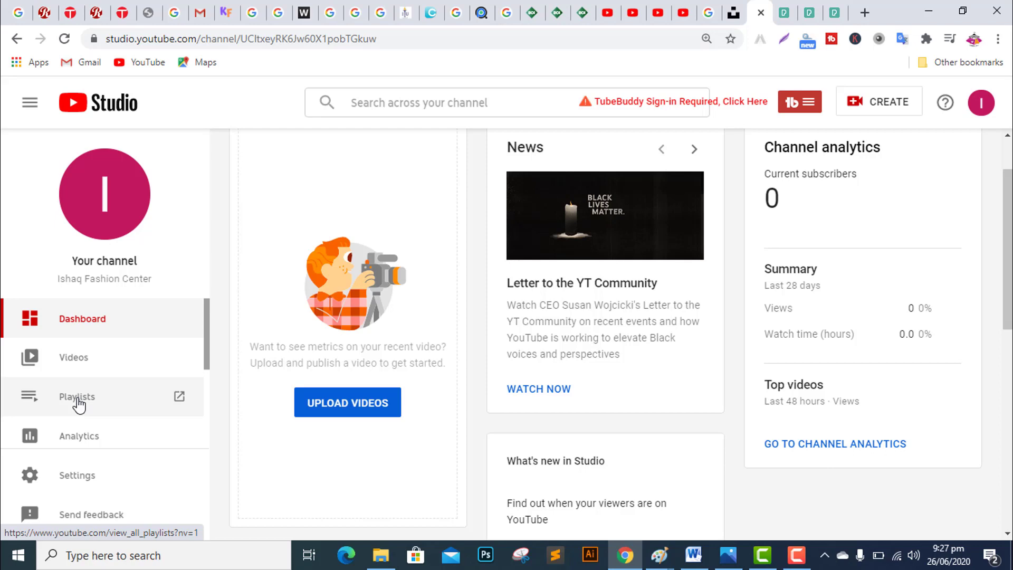
pyautogui.click(78, 404)
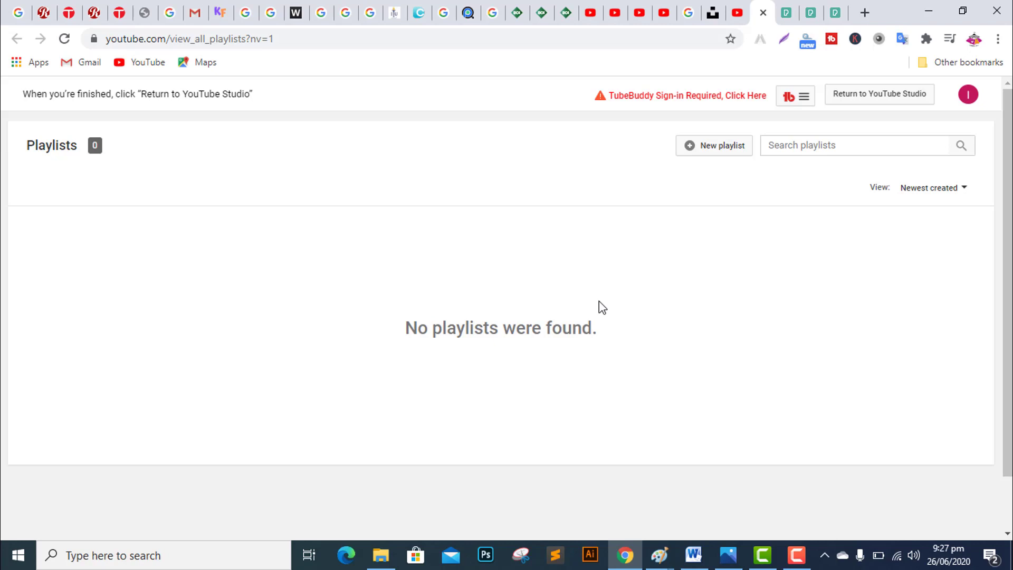
pyautogui.click(728, 149)
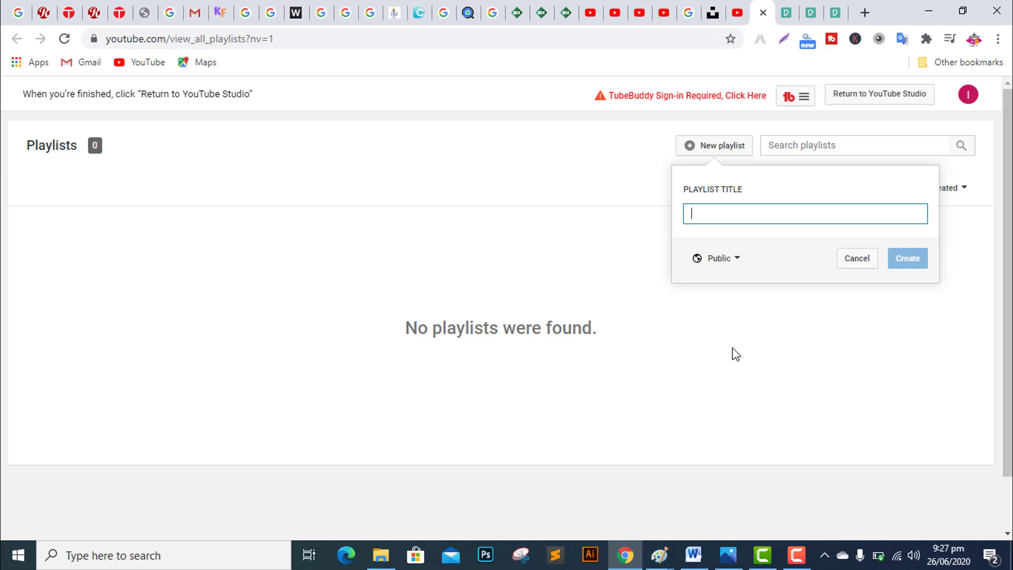
pyautogui.write('Women Leather')
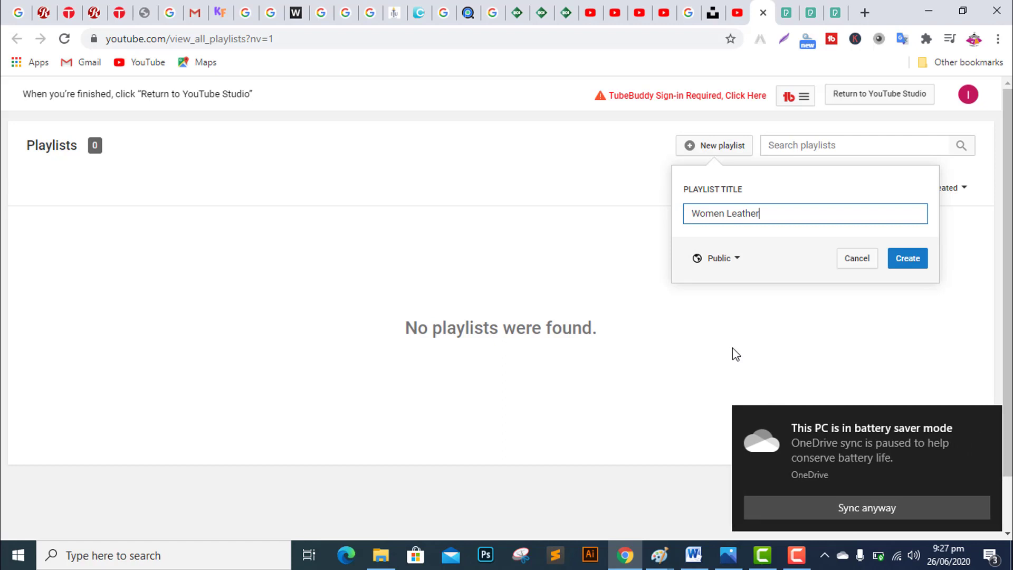
pyautogui.write(' Jackets')
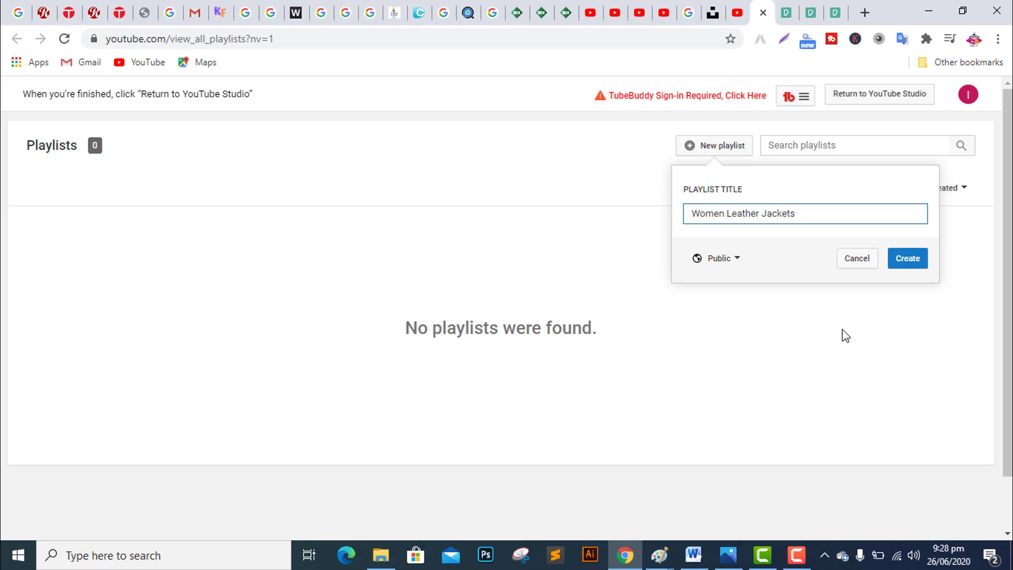
pyautogui.click(910, 263)
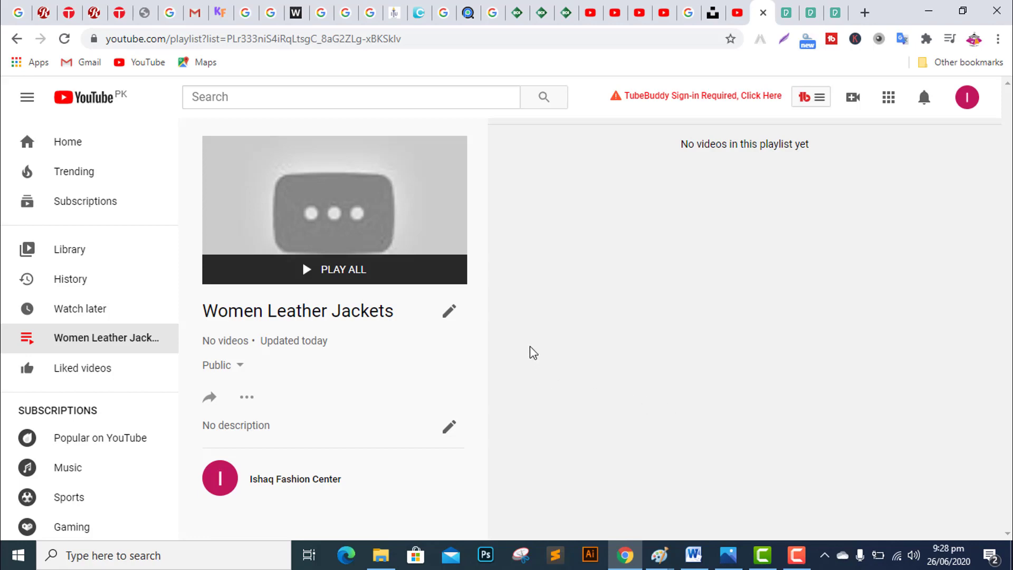
# Capture the playlist details area of the page as a screenshot and paste it below the Task#02 heading in Word
pyautogui.press('super+shift+s')
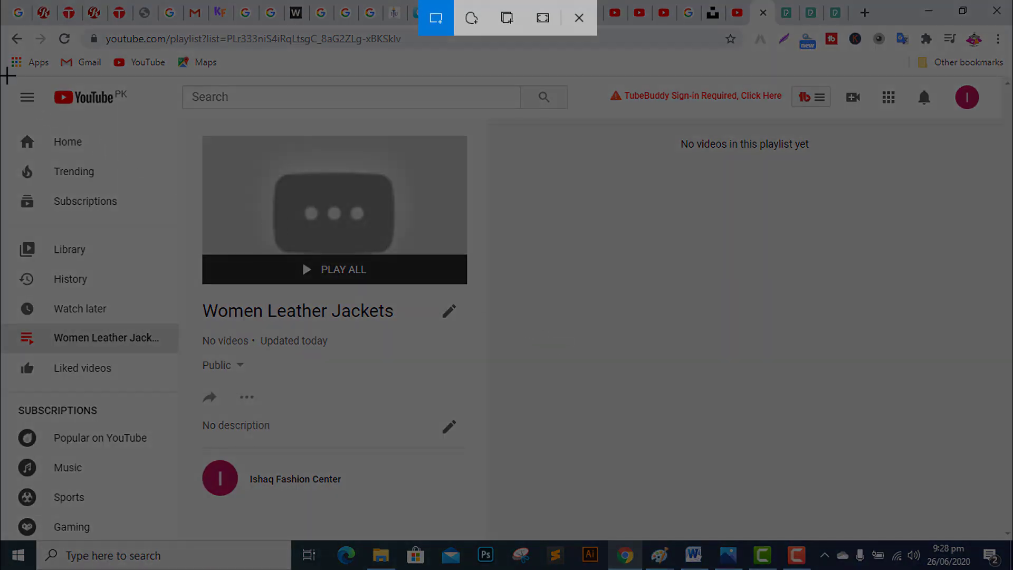
pyautogui.moveTo(6, 74)
pyautogui.mouseDown()
pyautogui.moveTo(456, 347)
pyautogui.moveTo(502, 504)
pyautogui.mouseUp()
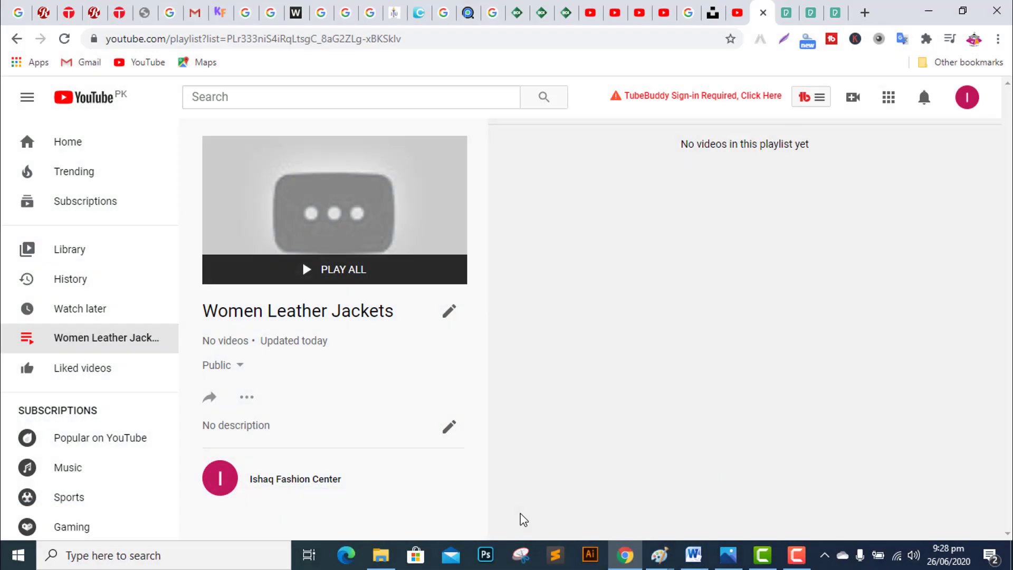
pyautogui.click(694, 555)
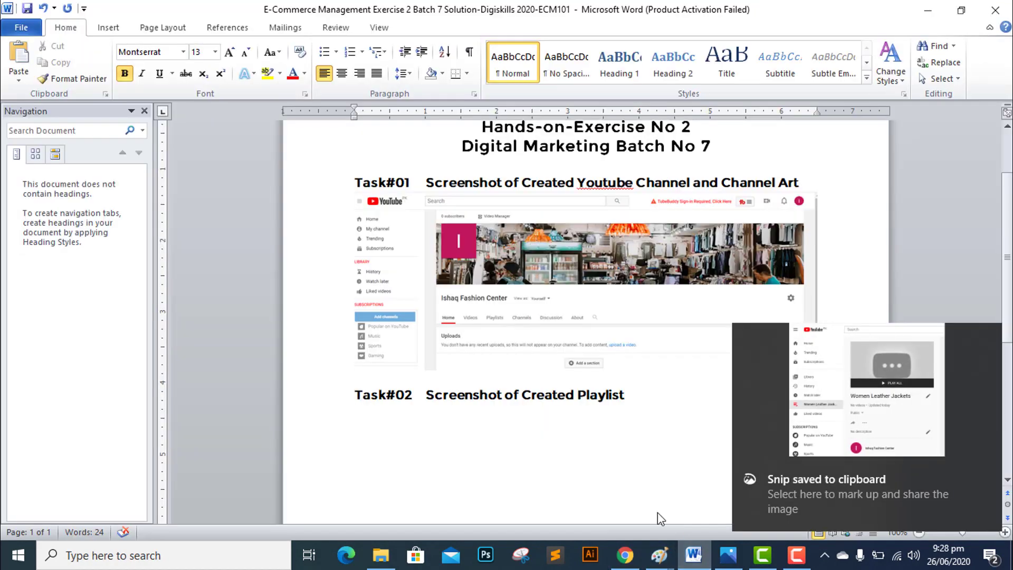
pyautogui.hotkey('ctrl', 'v')
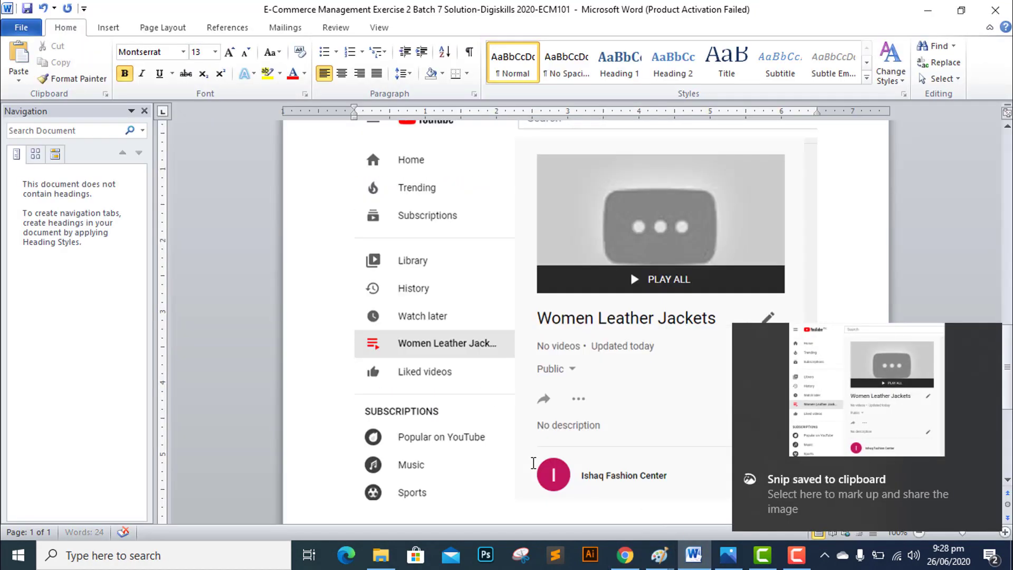
# Scale the pasted playlist screenshot down to about 5.1 inches wide so that it sits directly under the Task#02 heading
pyautogui.scroll(2, 533, 461)
pyautogui.hotkey('ctrl', 'z')
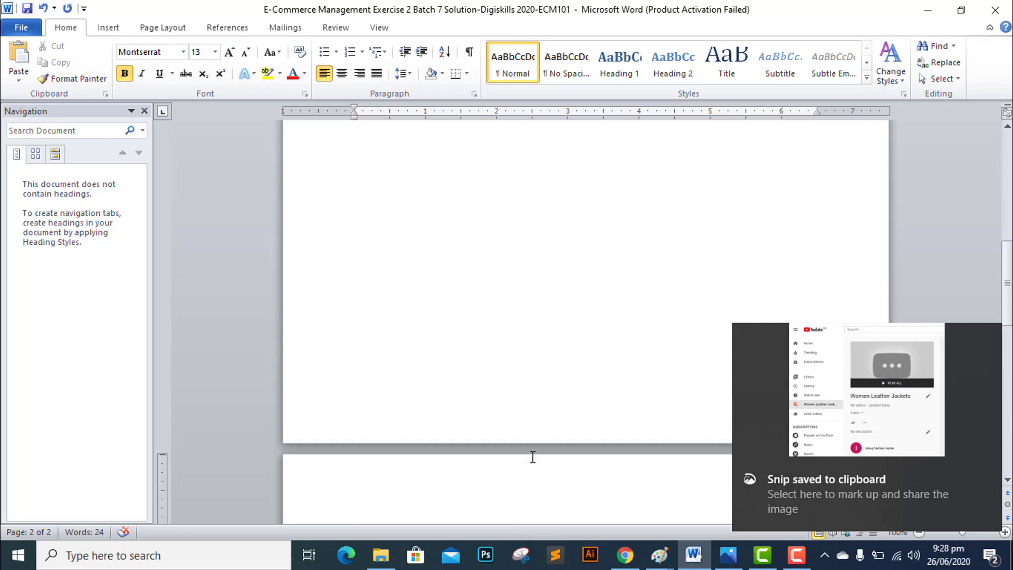
pyautogui.scroll(5, 533, 457)
pyautogui.scroll(-4, 534, 457)
pyautogui.scroll(-10, 519, 431)
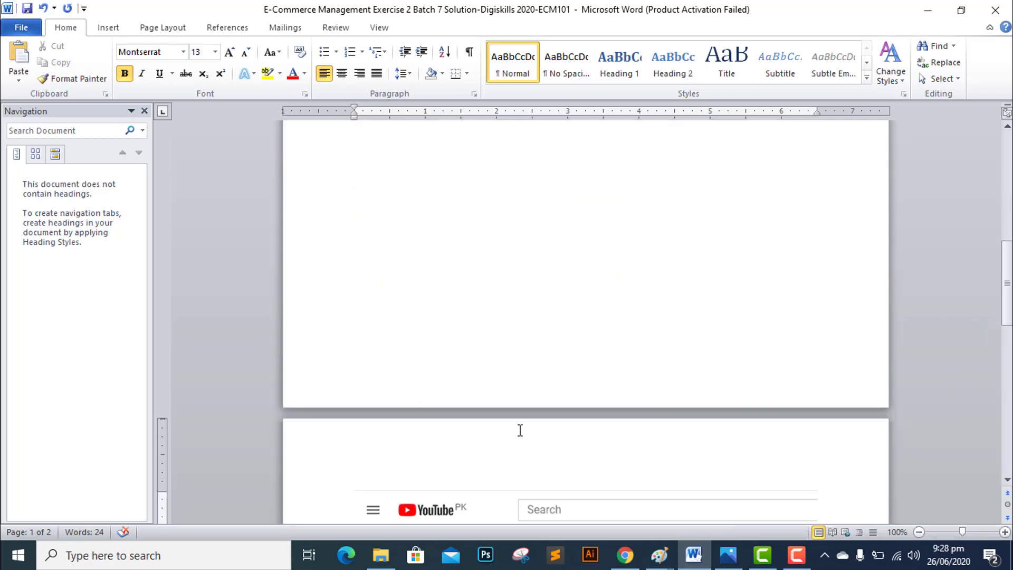
pyautogui.click(481, 412)
pyautogui.scroll(-3, 480, 410)
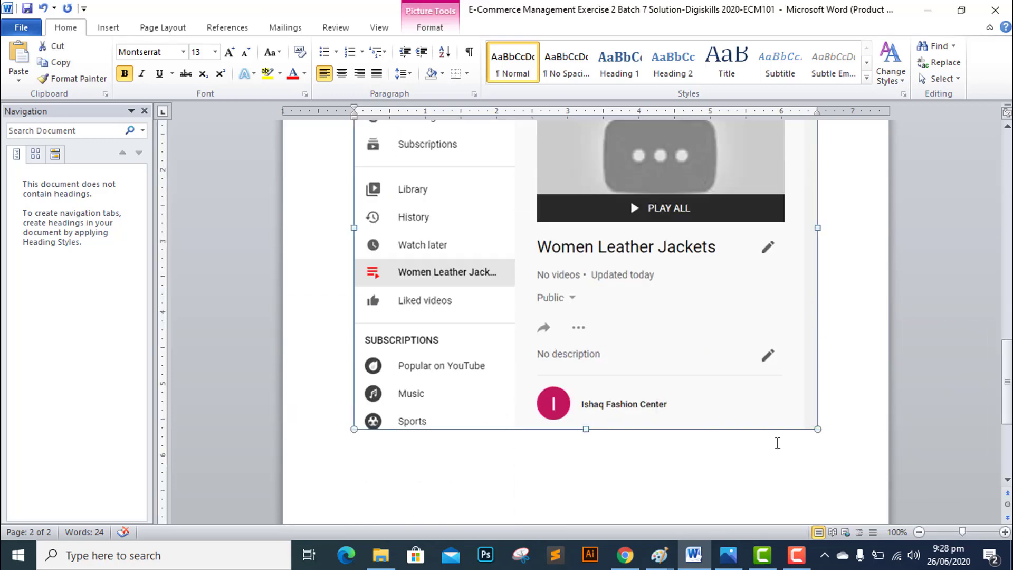
pyautogui.moveTo(818, 429); pyautogui.dragTo(746, 340)
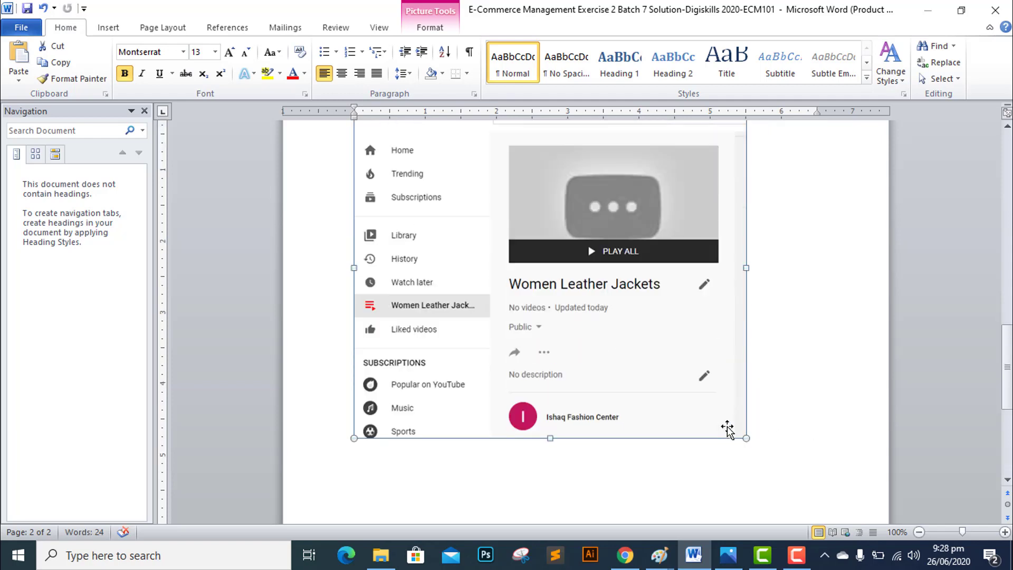
pyautogui.moveTo(746, 438); pyautogui.dragTo(664, 349)
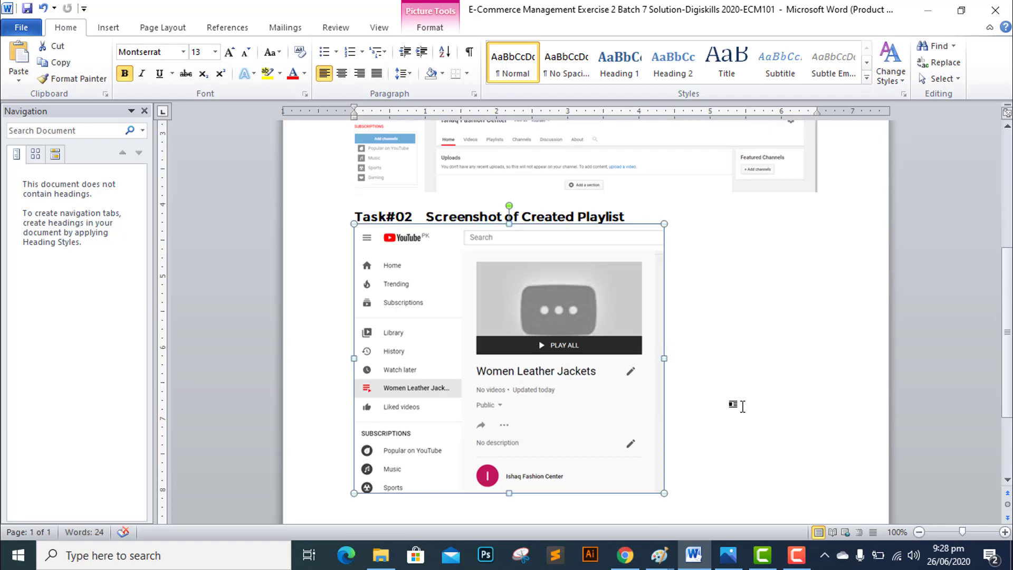
pyautogui.scroll(-4, 699, 434)
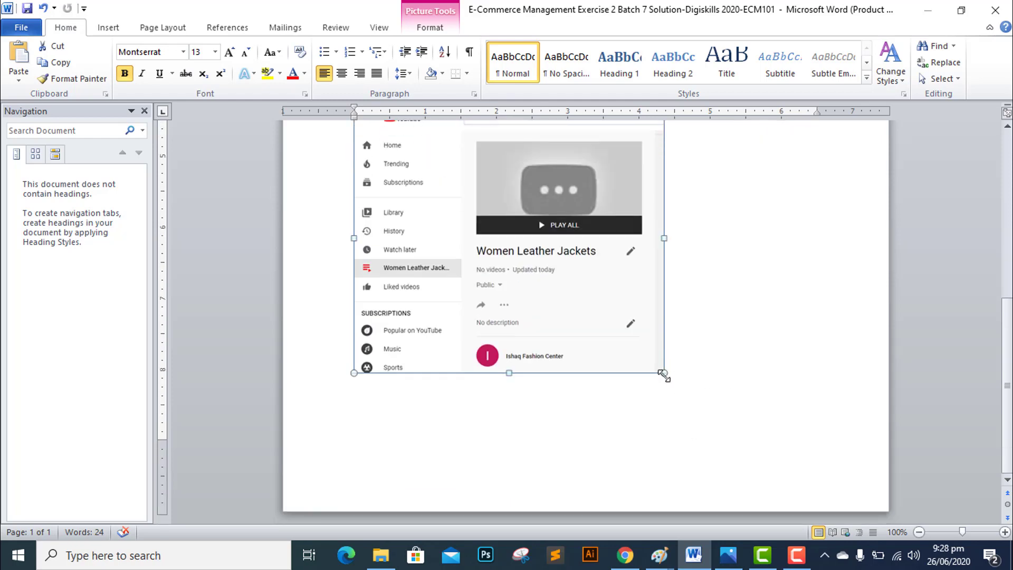
pyautogui.moveTo(663, 375); pyautogui.dragTo(708, 425)
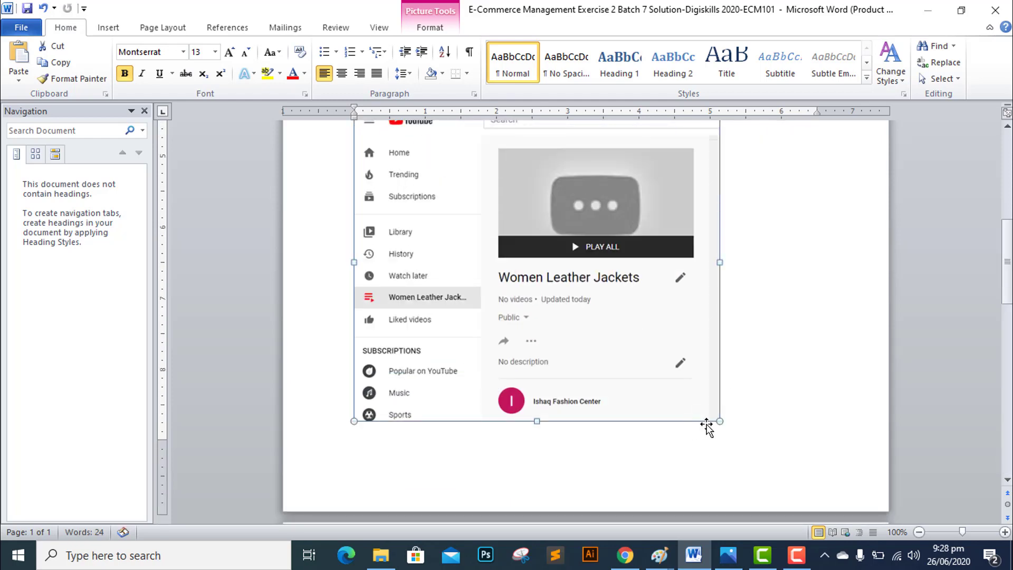
pyautogui.click(646, 201)
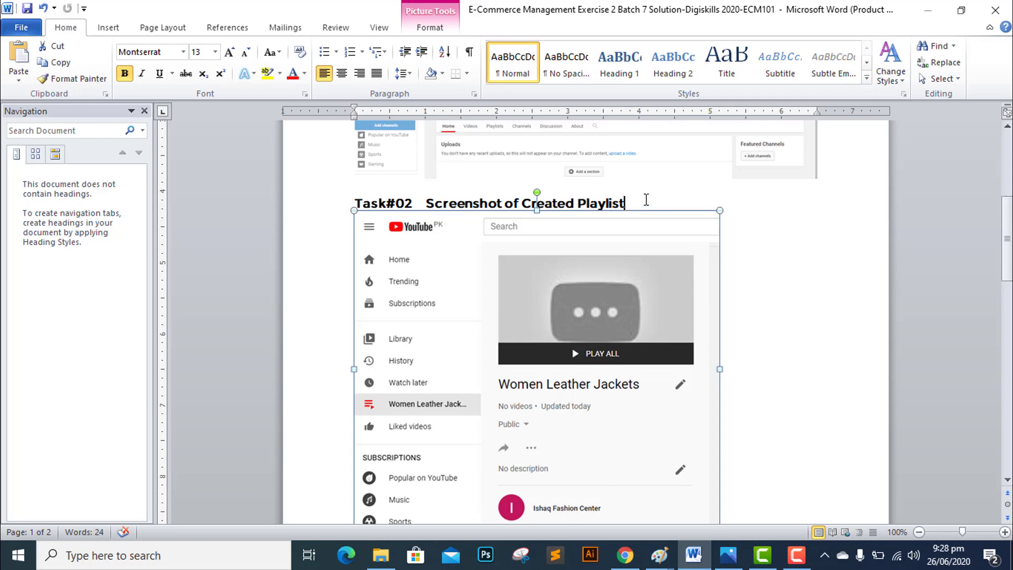
# Add a blank line below the Task#02 heading and paste a copy of that heading on page two, renumbered as Task#03
pyautogui.press('Return')
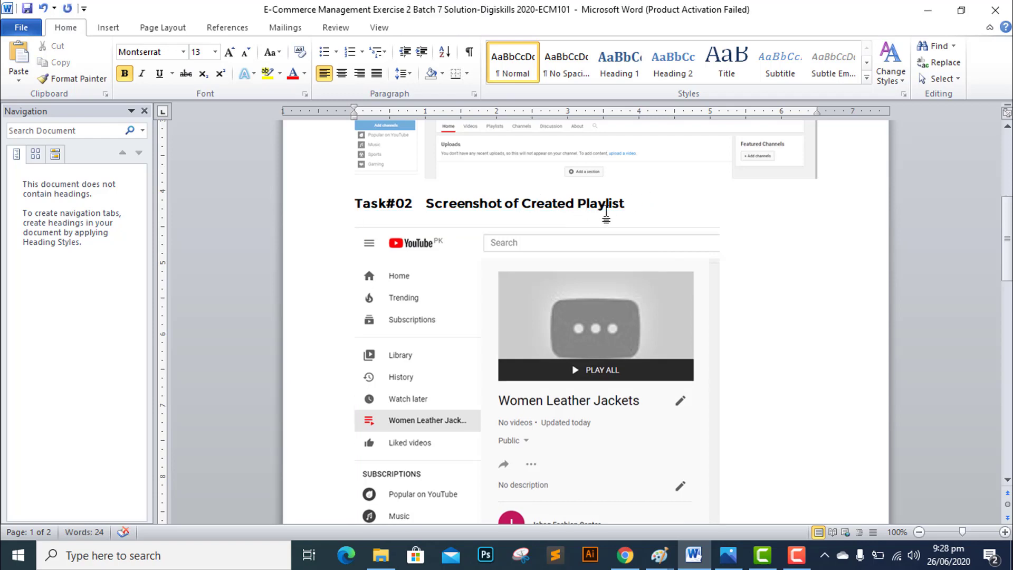
pyautogui.moveTo(630, 200); pyautogui.dragTo(359, 199)
pyautogui.hotkey('ctrl', 'c')
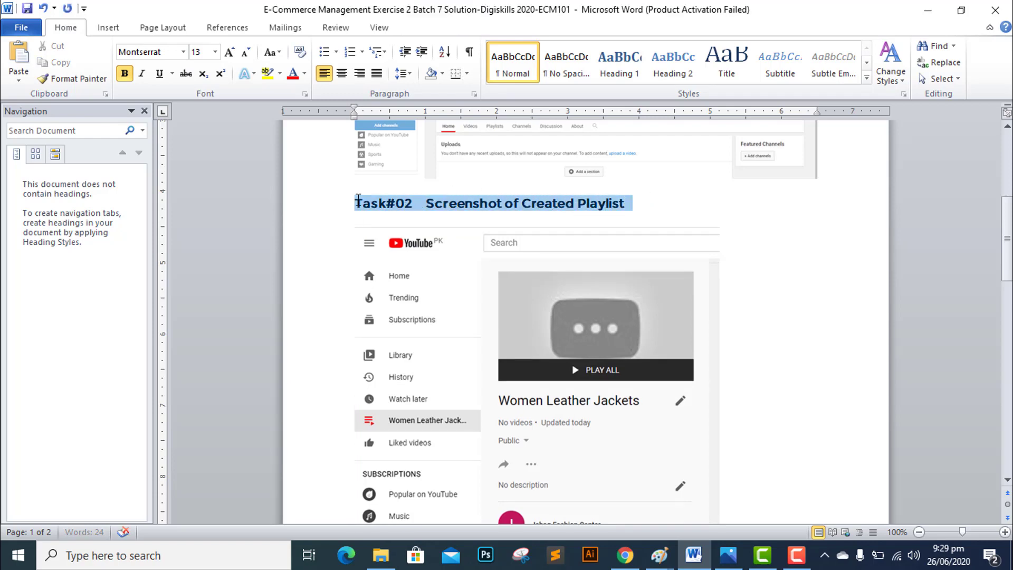
pyautogui.scroll(-6, 803, 414)
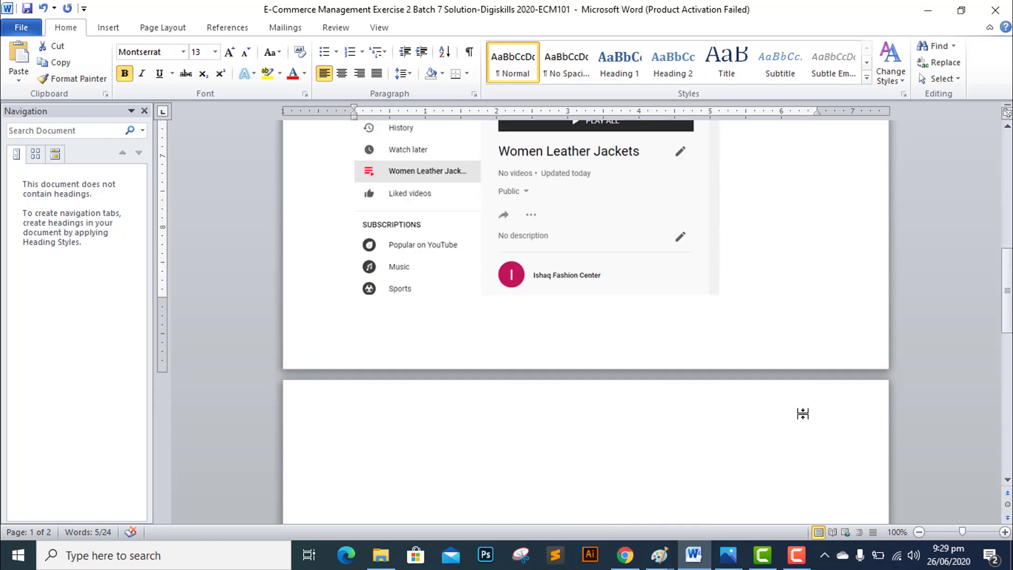
pyautogui.click(350, 429)
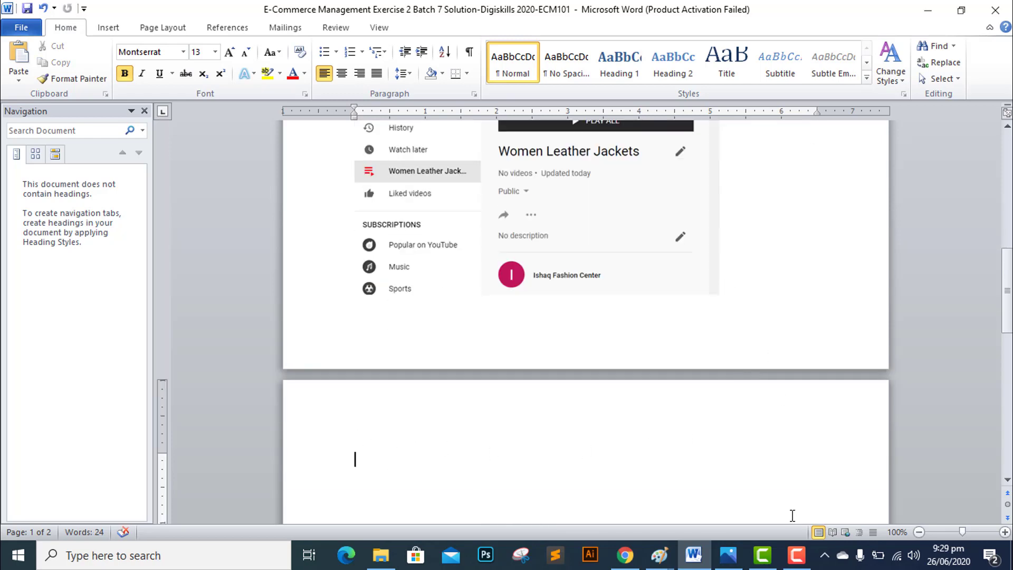
pyautogui.hotkey('ctrl', 'v')
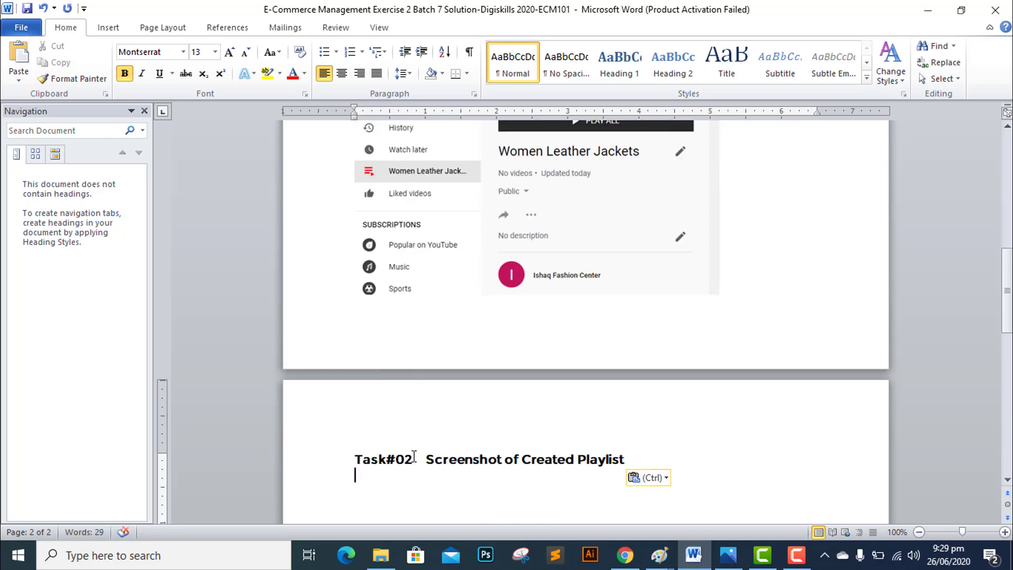
pyautogui.click(415, 458)
pyautogui.press('BackSpace')
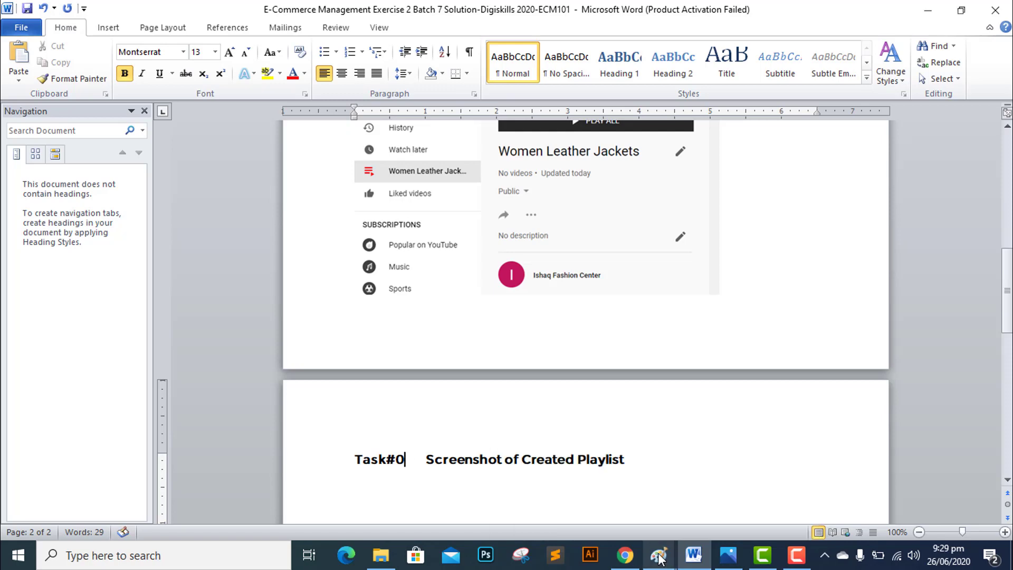
pyautogui.write('3')
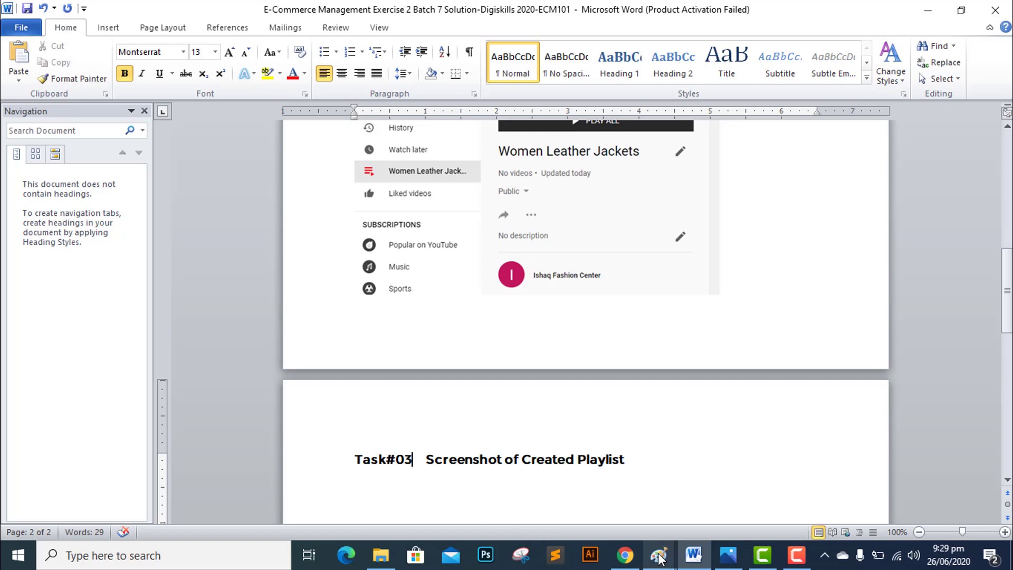
# Check the exercise's task list image and reword the Task#03 heading in Word to "Screenshot of Uploaded Video", with a new line after it
pyautogui.click(727, 557)
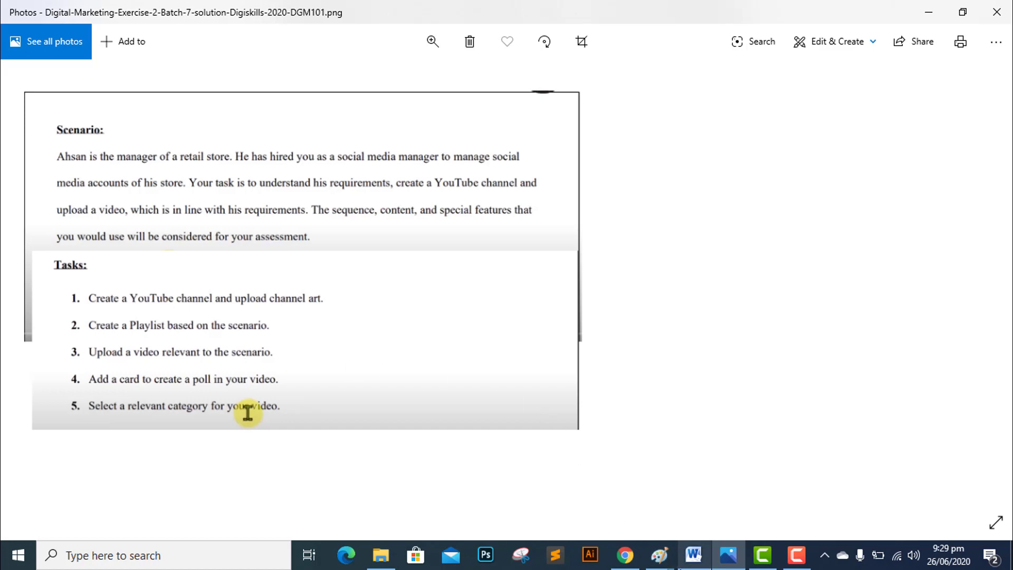
pyautogui.moveTo(694, 555)
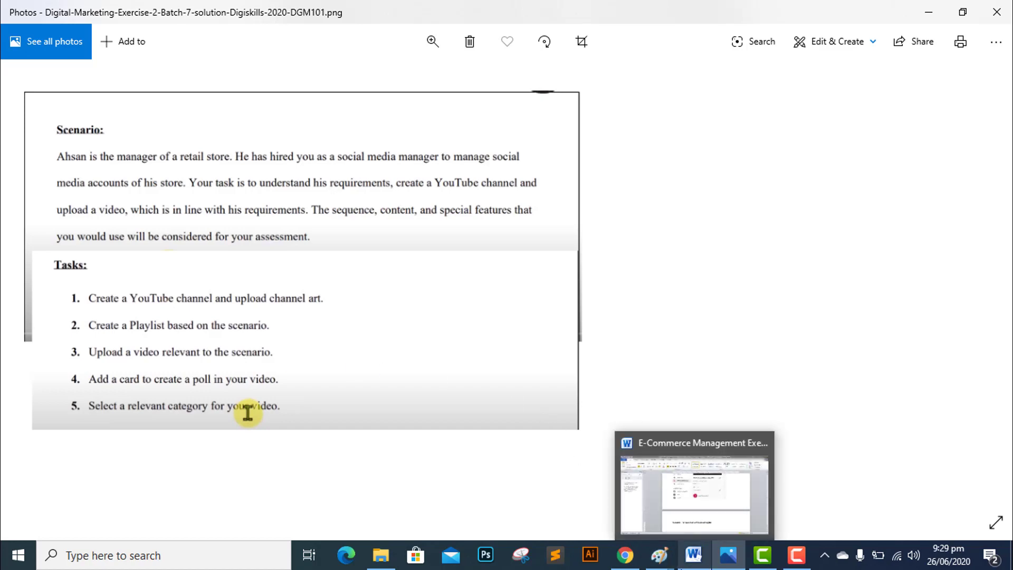
pyautogui.click(695, 556)
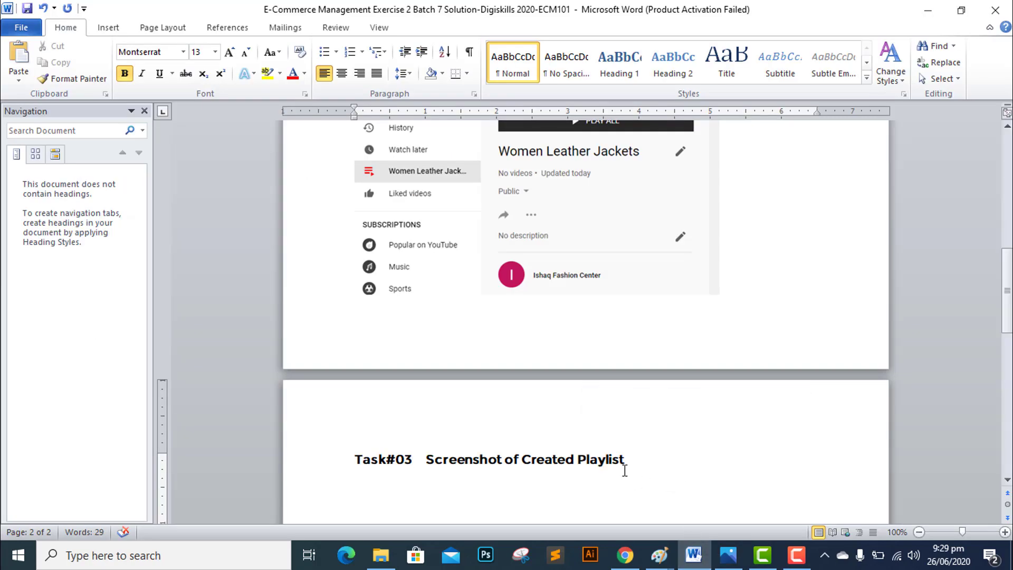
pyautogui.moveTo(625, 459); pyautogui.dragTo(553, 466)
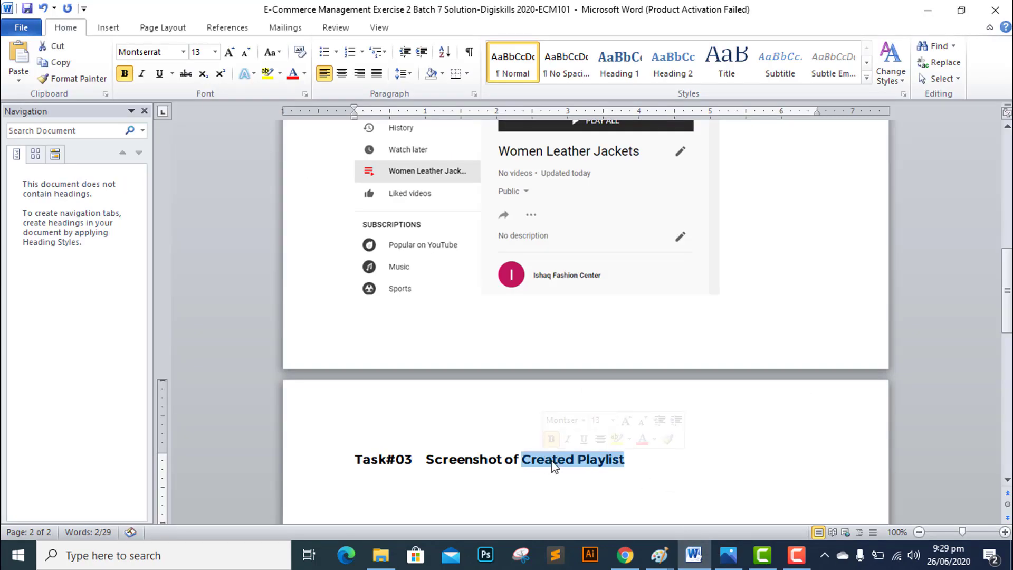
pyautogui.write('Uploade')
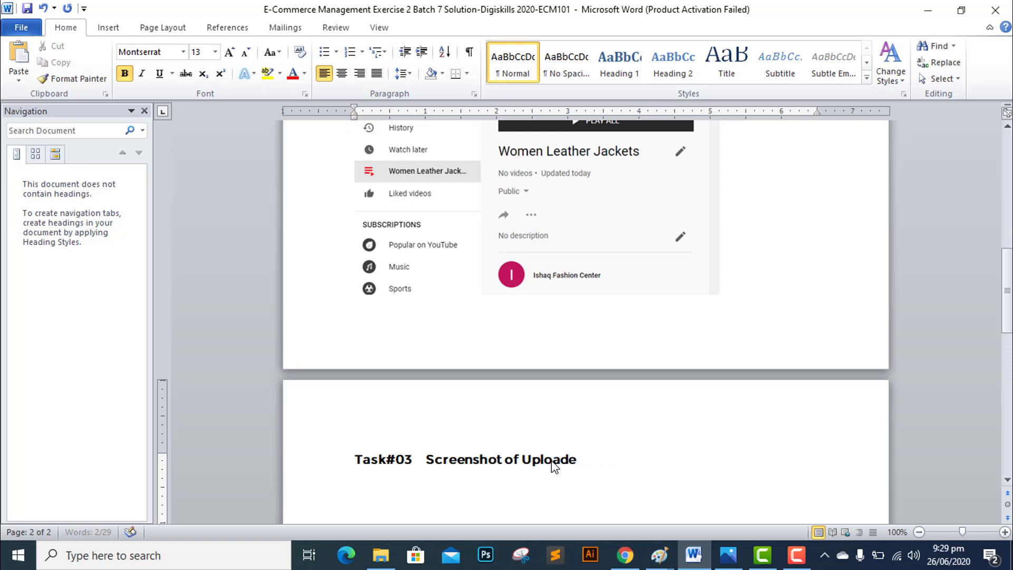
pyautogui.write('d Video')
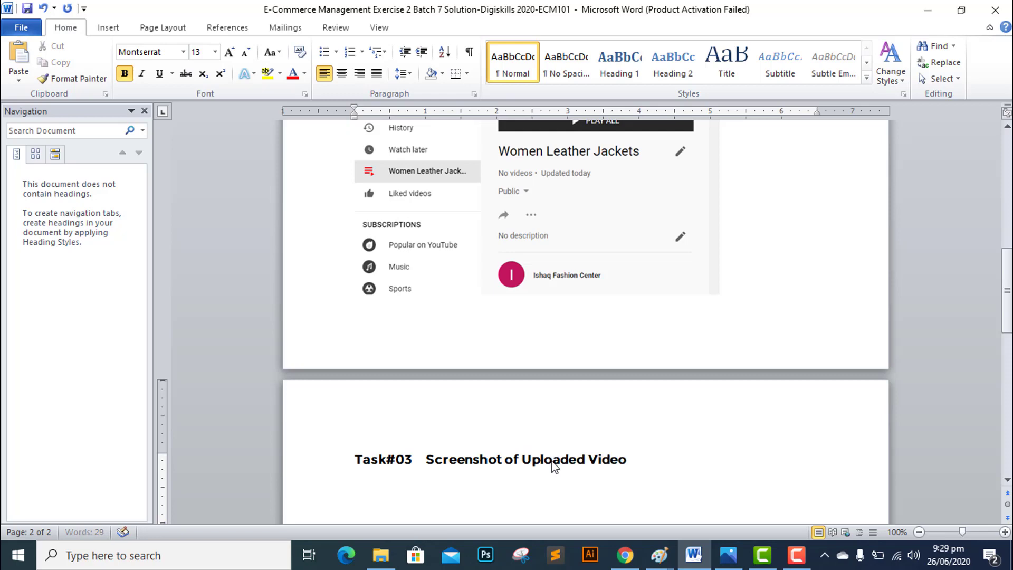
pyautogui.press('Return')
# Switch to YouTube in Chrome and start uploading the "Women Brown Jacket" video from the Downloads folder
pyautogui.click(626, 555)
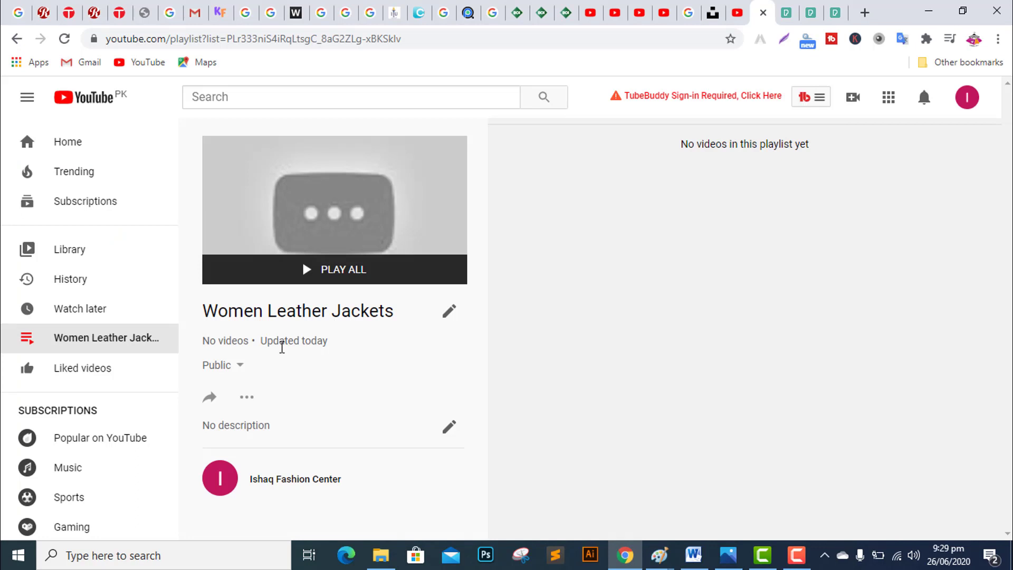
pyautogui.click(853, 99)
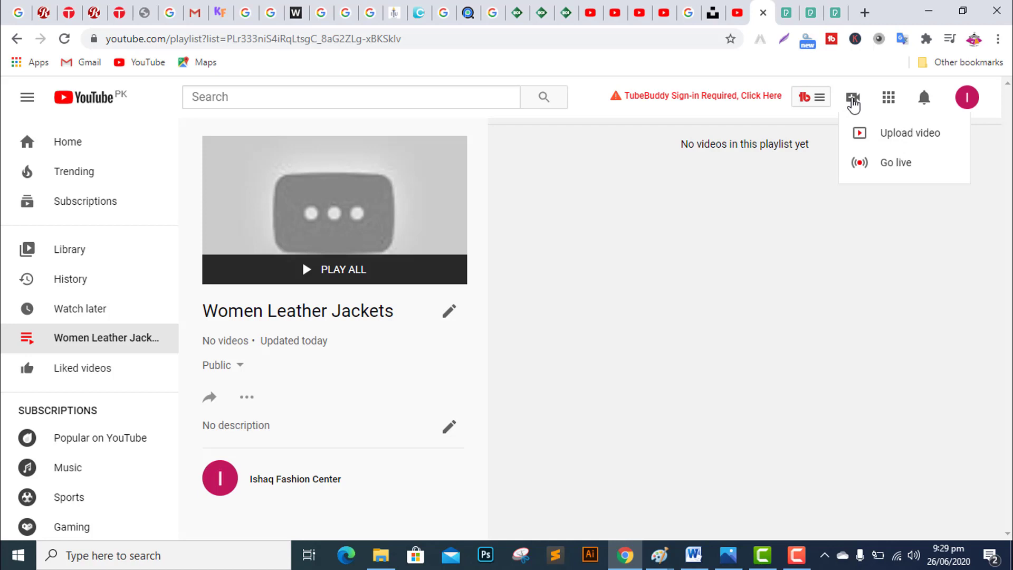
pyautogui.click(902, 136)
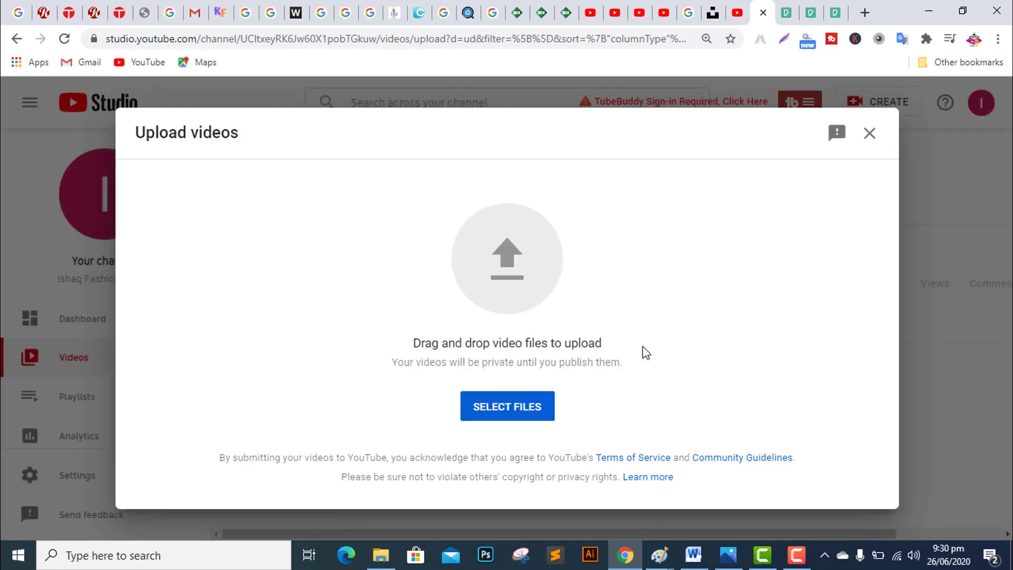
pyautogui.click(513, 410)
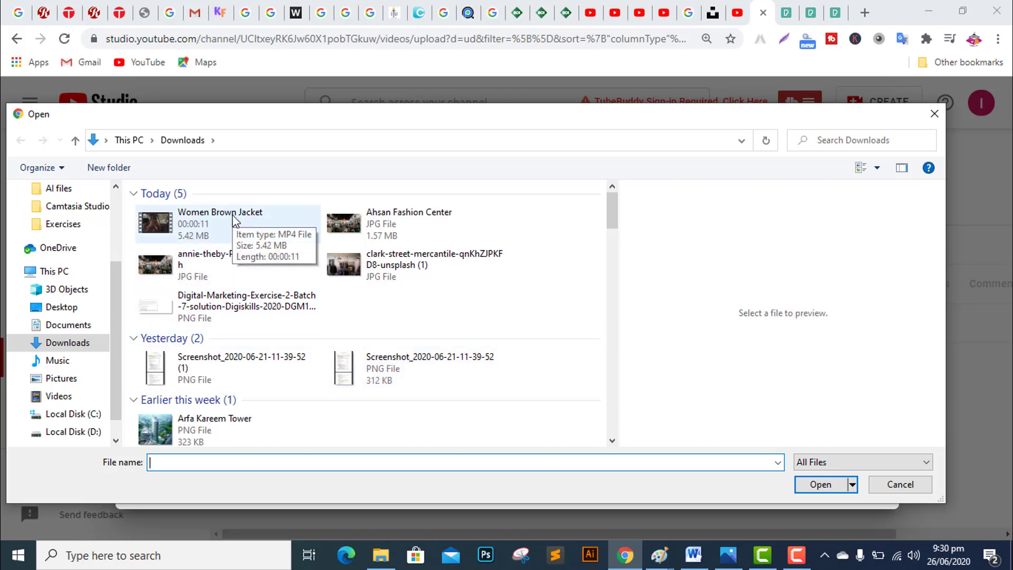
pyautogui.click(160, 228)
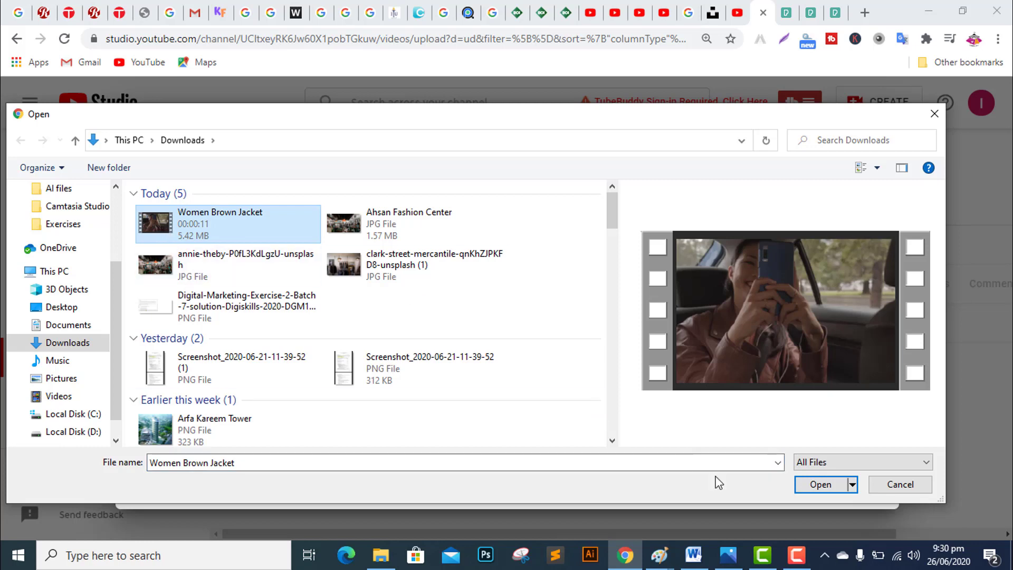
pyautogui.click(817, 482)
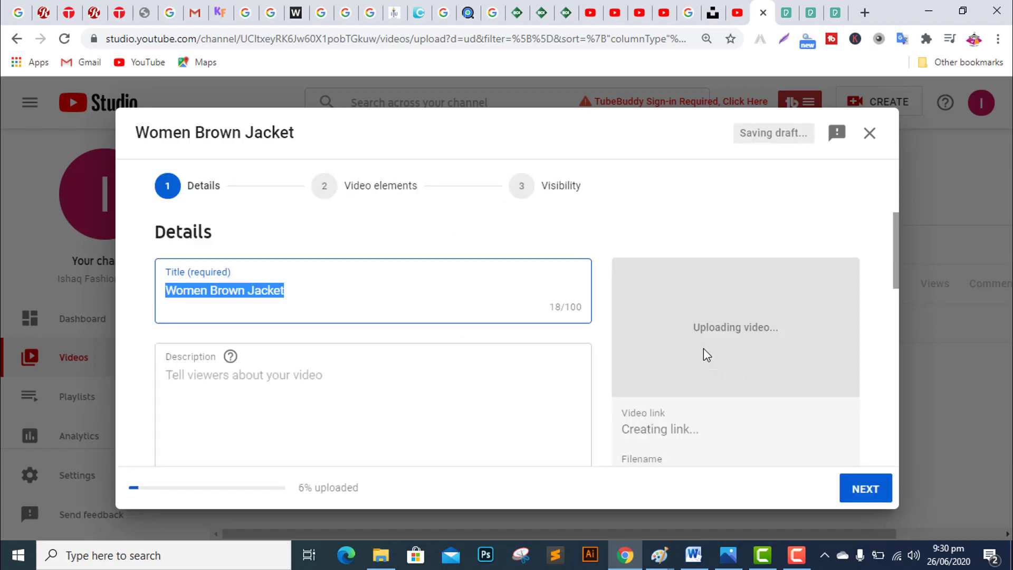
# Look through the open Pexels photo and video pages and examine the download sizes offered for the clip of the woman in a car
pyautogui.click(787, 15)
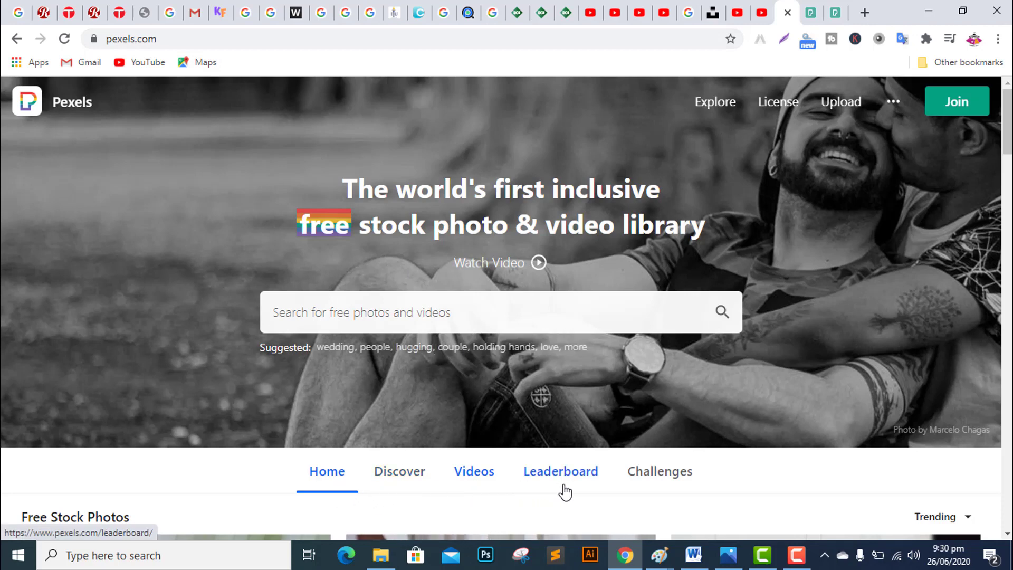
pyautogui.scroll(-4, 636, 482)
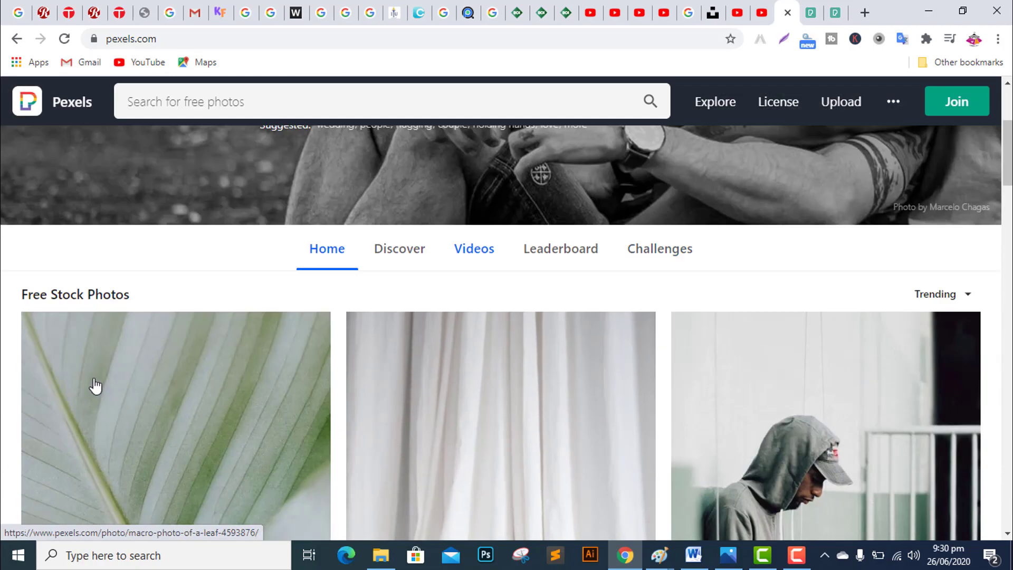
pyautogui.scroll(-20, 396, 373)
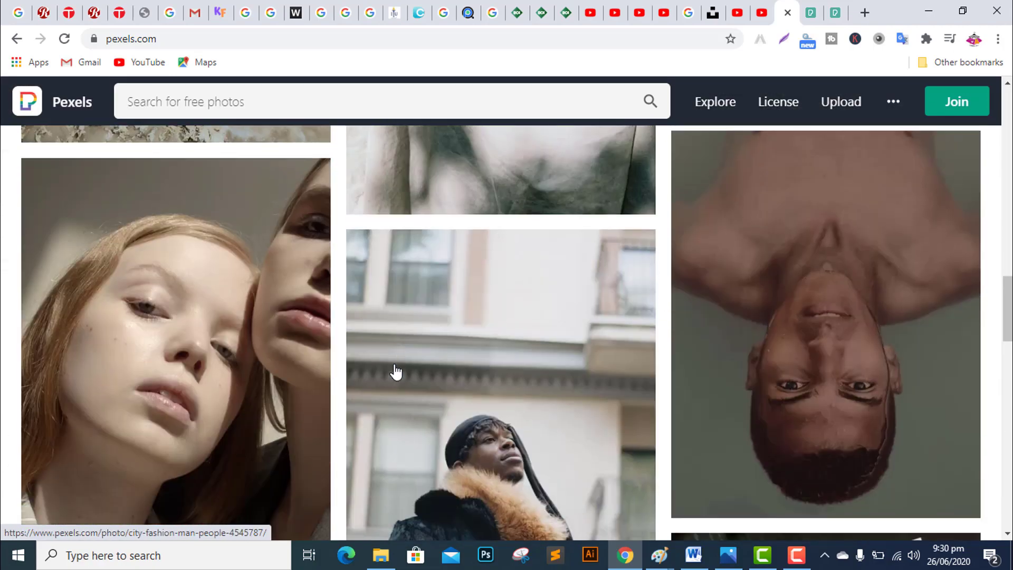
pyautogui.scroll(20, 396, 373)
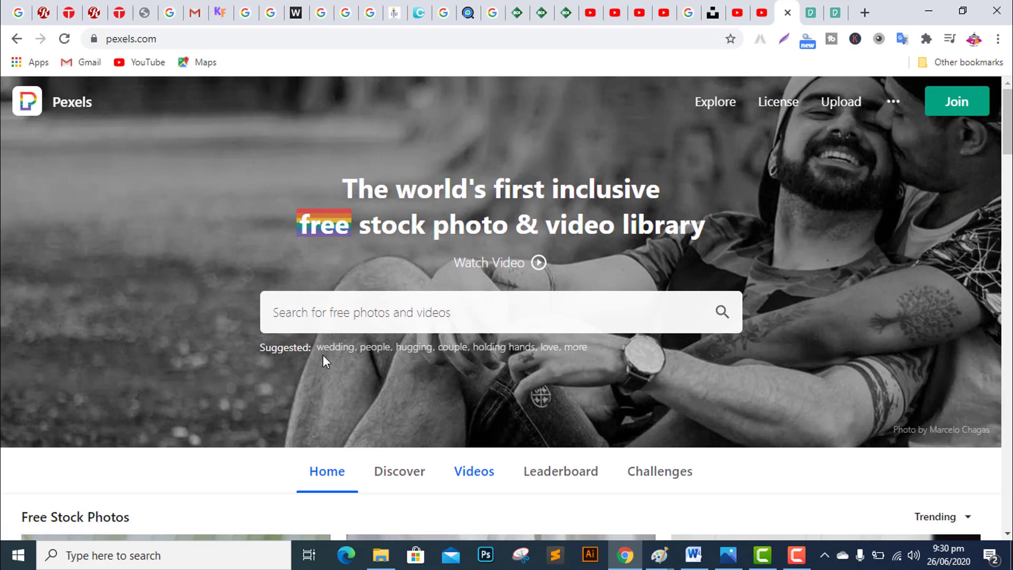
pyautogui.click(811, 12)
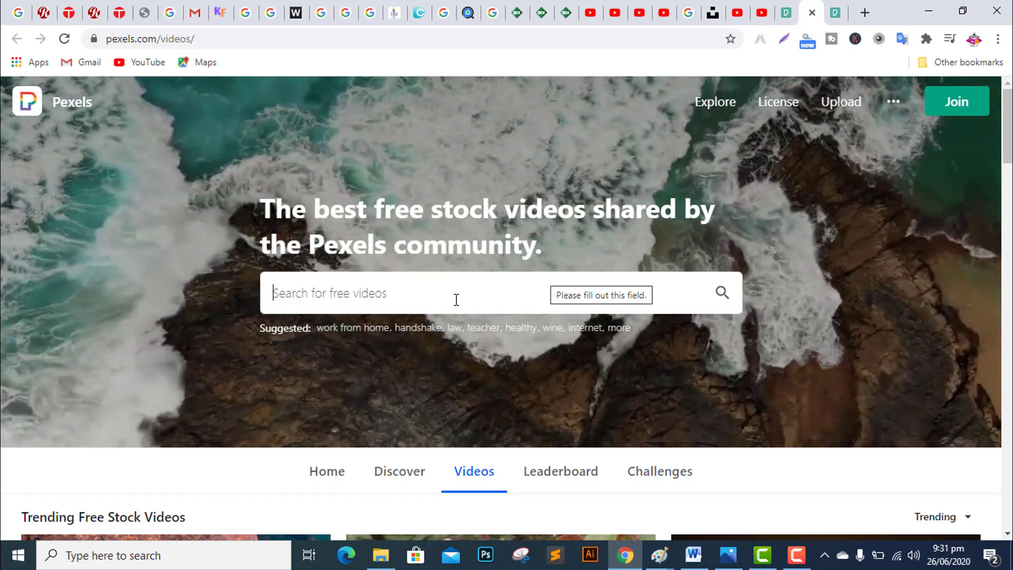
pyautogui.click(836, 14)
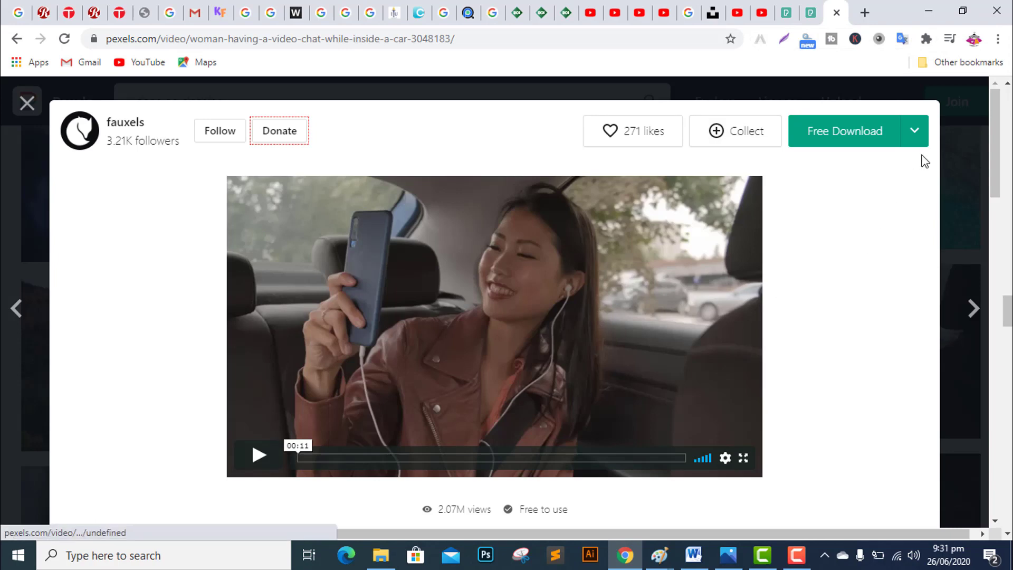
pyautogui.click(914, 133)
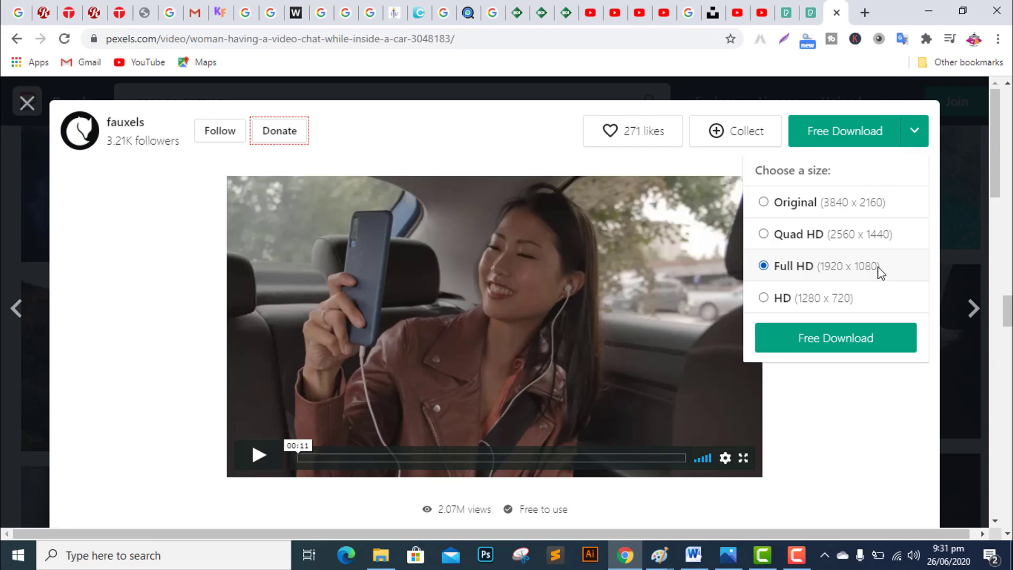
pyautogui.click(872, 347)
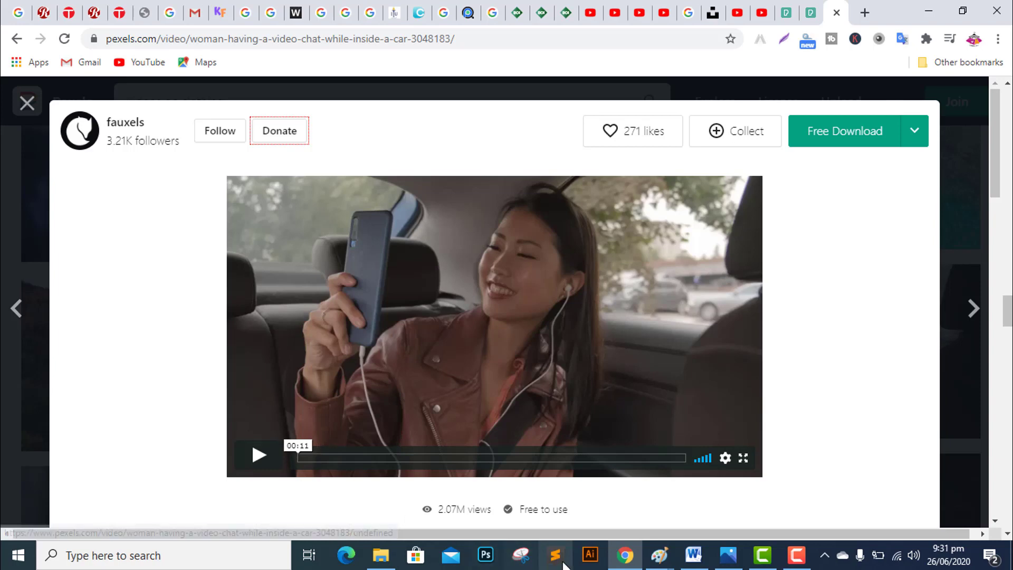
# Return to the YouTube Studio upload and extend the video title to "Women Brown Jacket-latest fashion by Ishaq Fashion Center"
pyautogui.click(760, 17)
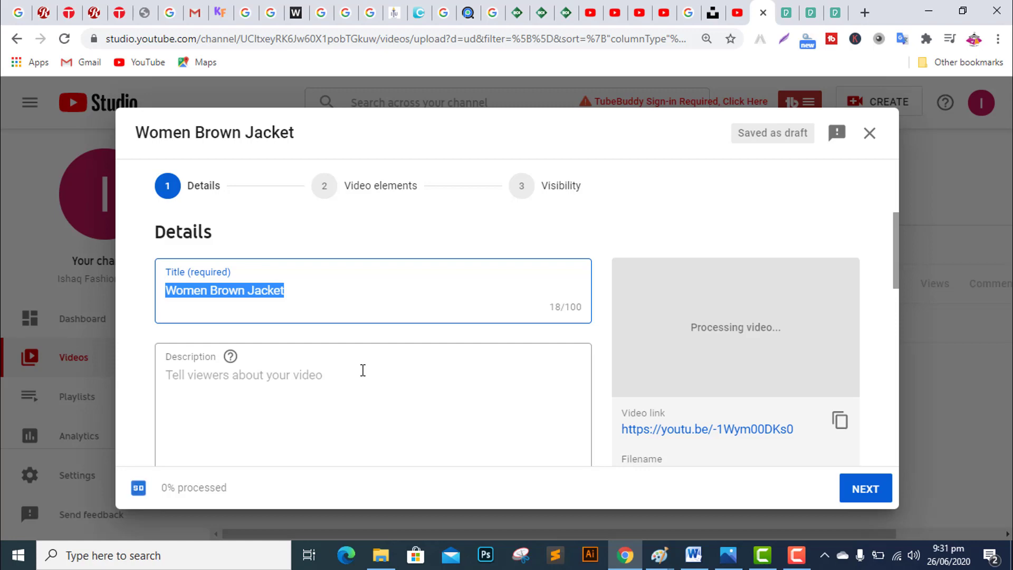
pyautogui.scroll(-1, 362, 369)
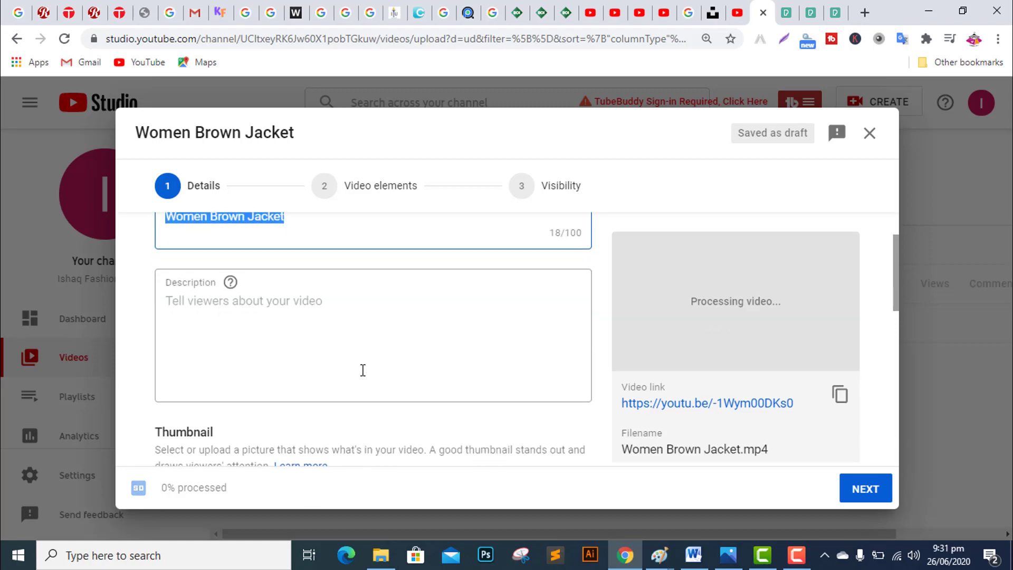
pyautogui.scroll(1, 362, 369)
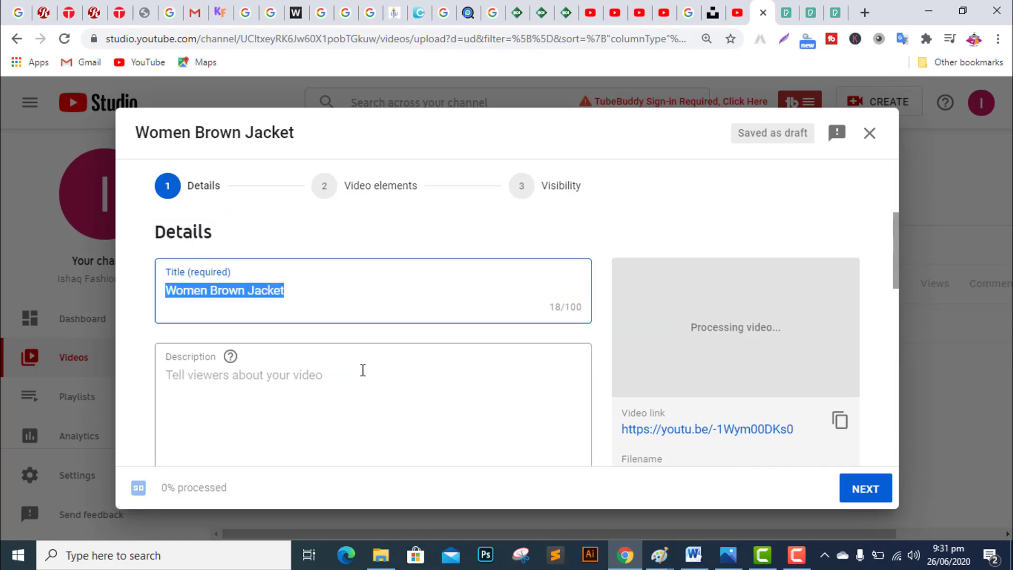
pyautogui.click(296, 290)
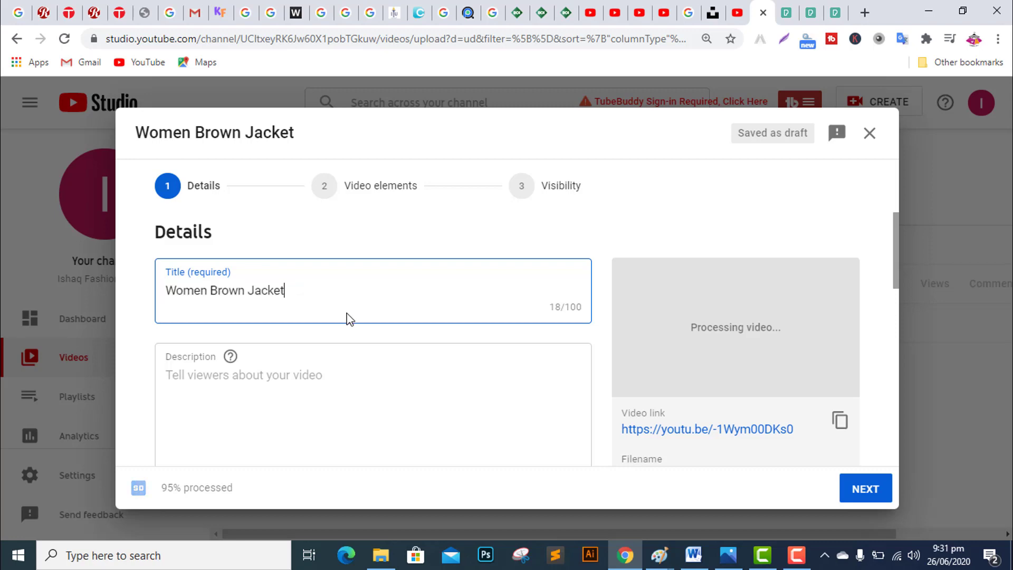
pyautogui.write('-')
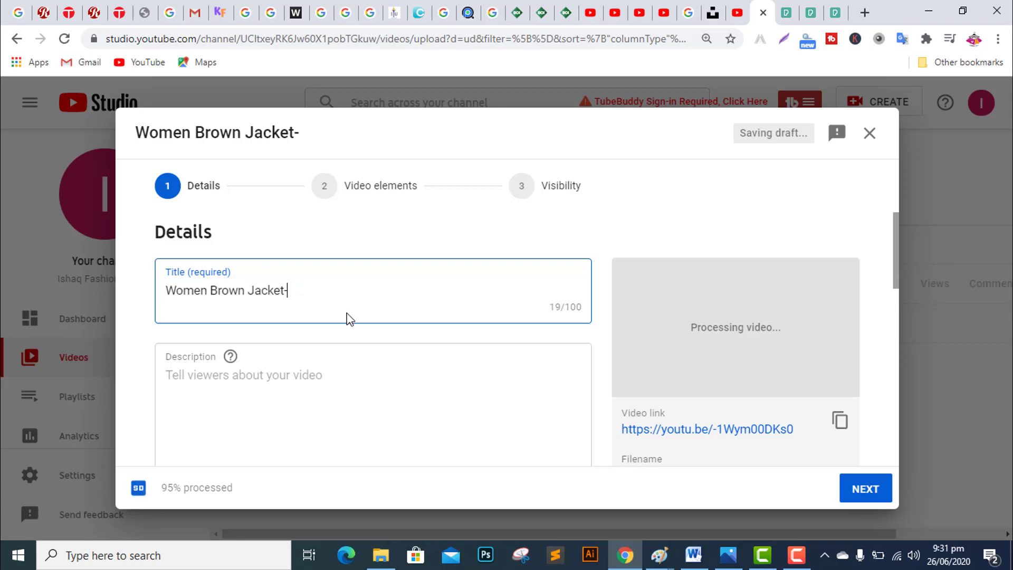
pyautogui.write('late')
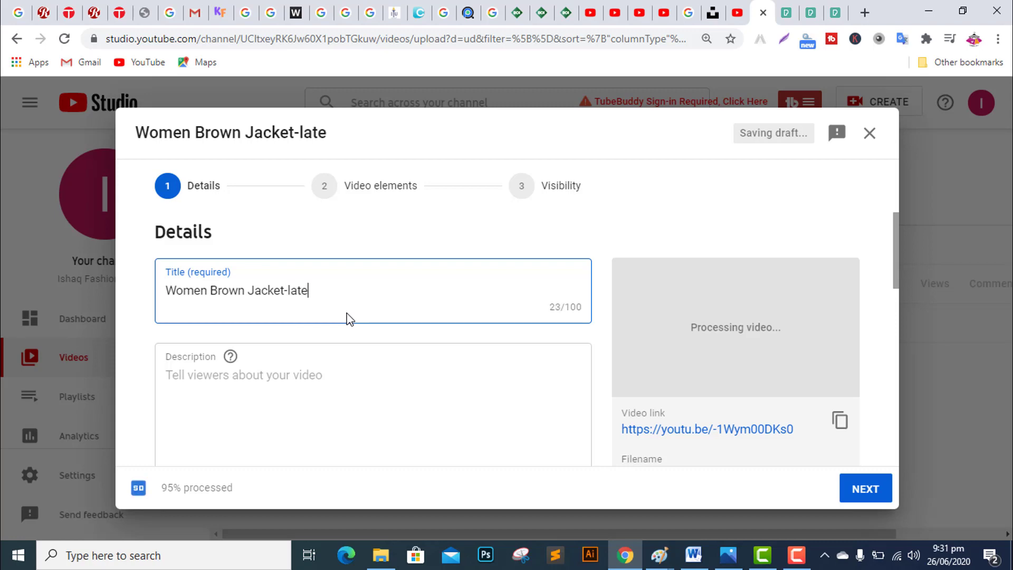
pyautogui.write('st fashion')
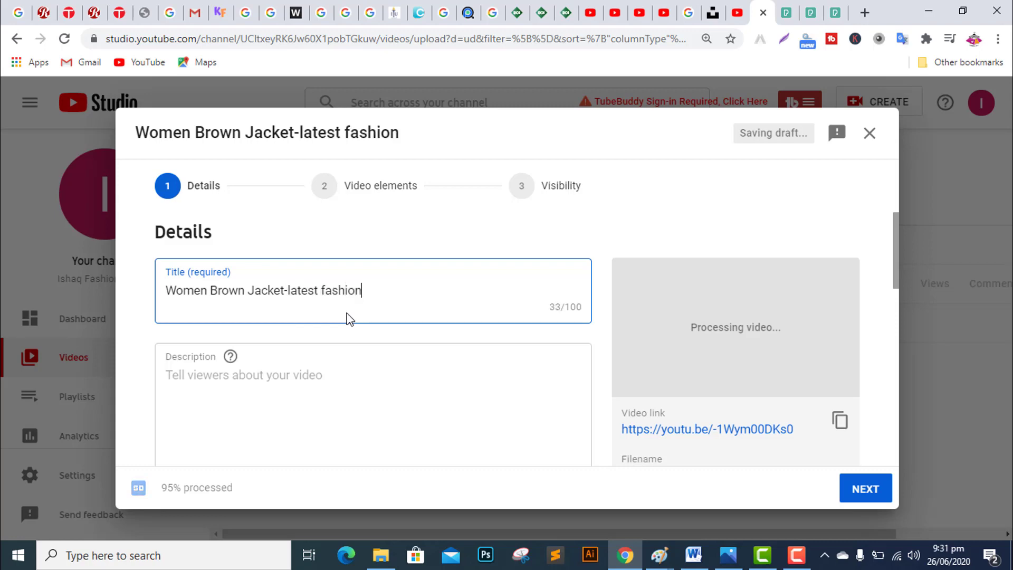
pyautogui.write(' by A')
pyautogui.press('BackSpace')
pyautogui.write('Ishaq')
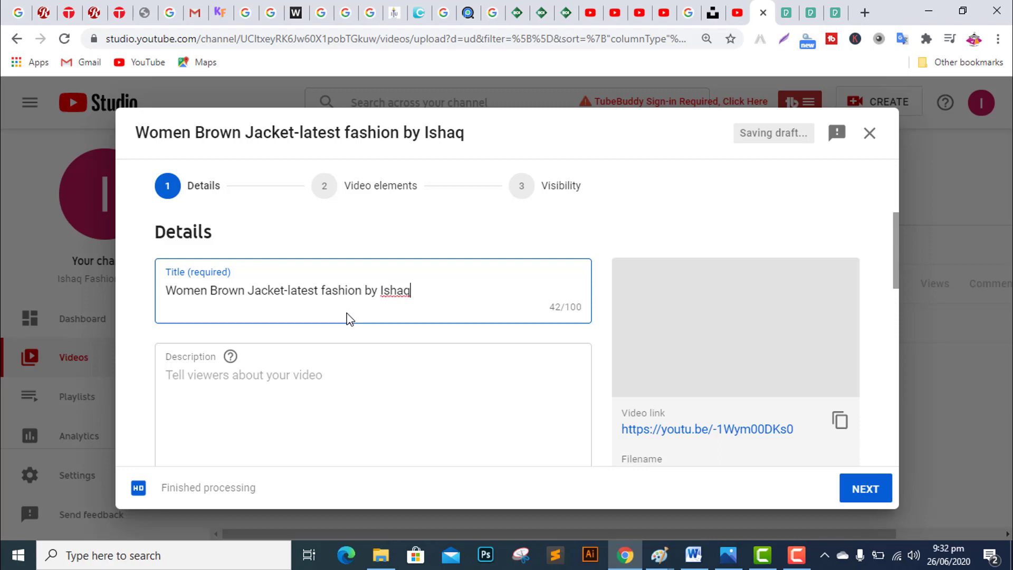
pyautogui.write(' f')
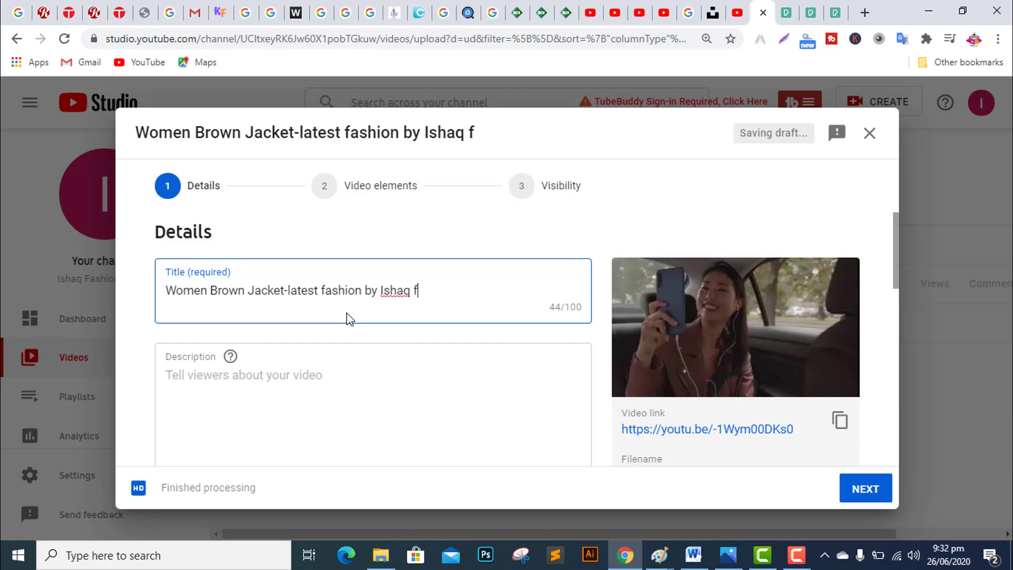
pyautogui.press('BackSpace')
pyautogui.write('Fashio')
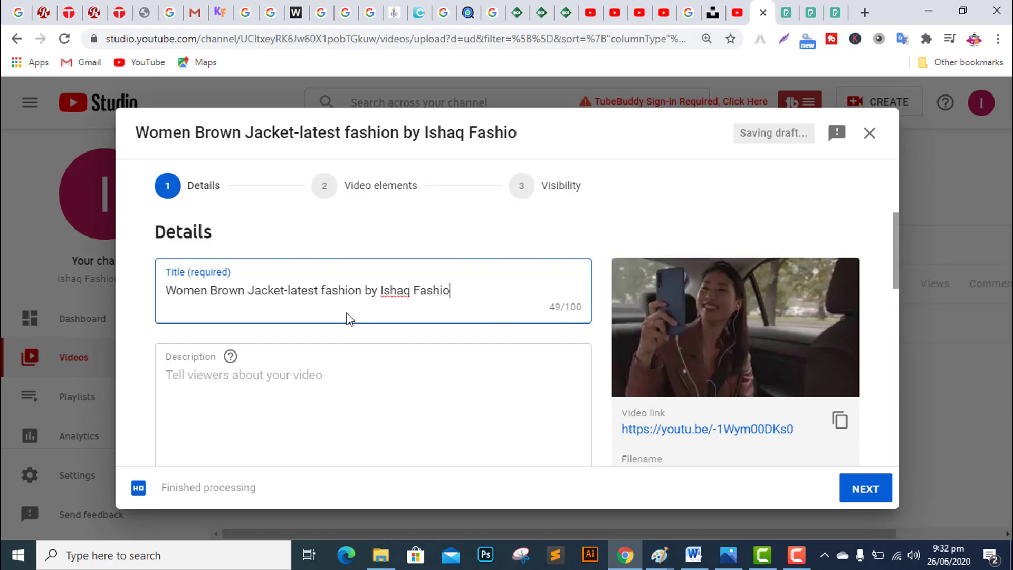
pyautogui.write('n Center')
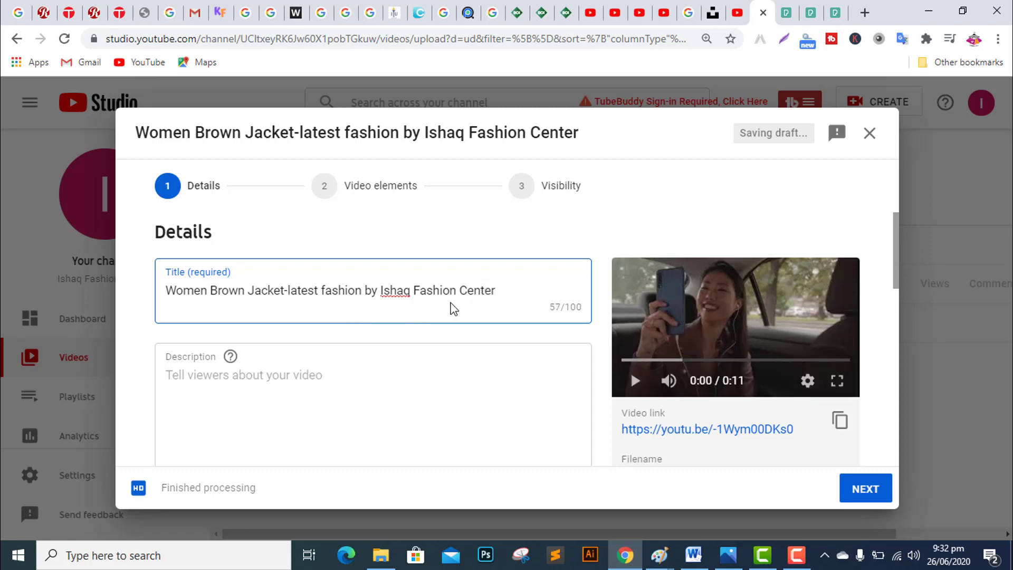
# Copy the full video title into the video's empty description
pyautogui.hotkey('ctrl', 'a')
pyautogui.hotkey('ctrl', 'c')
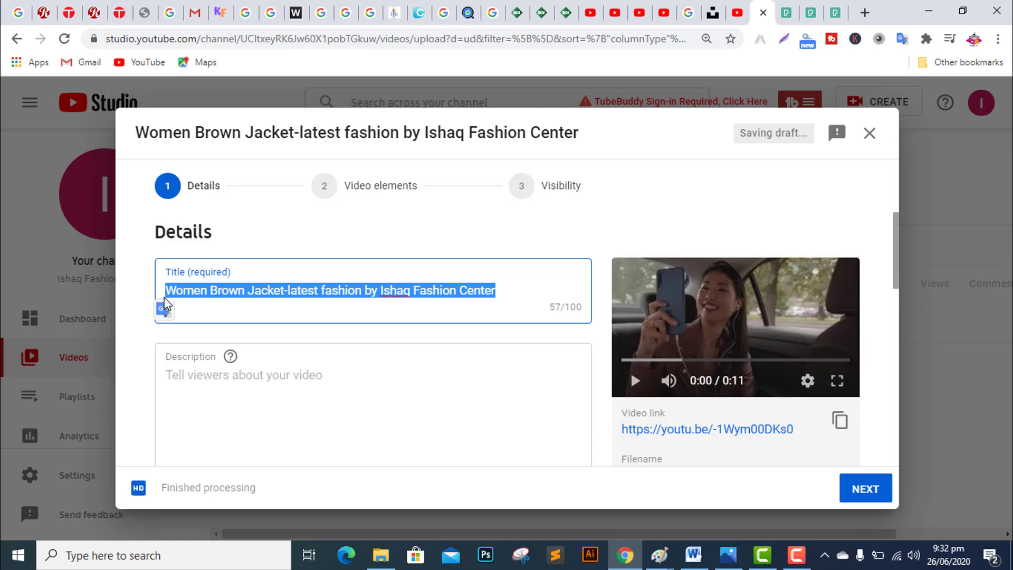
pyautogui.click(196, 381)
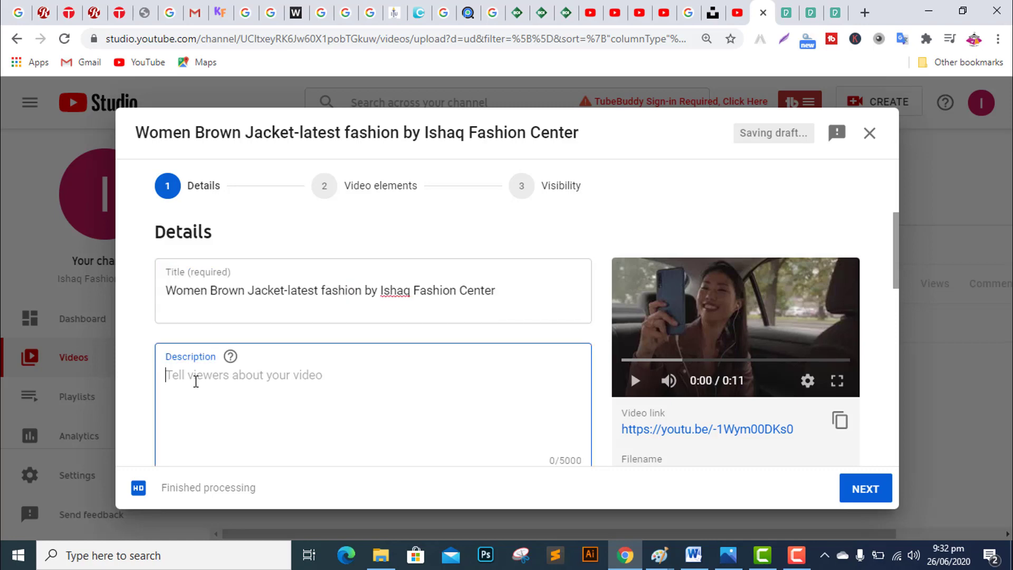
pyautogui.hotkey('ctrl', 'v')
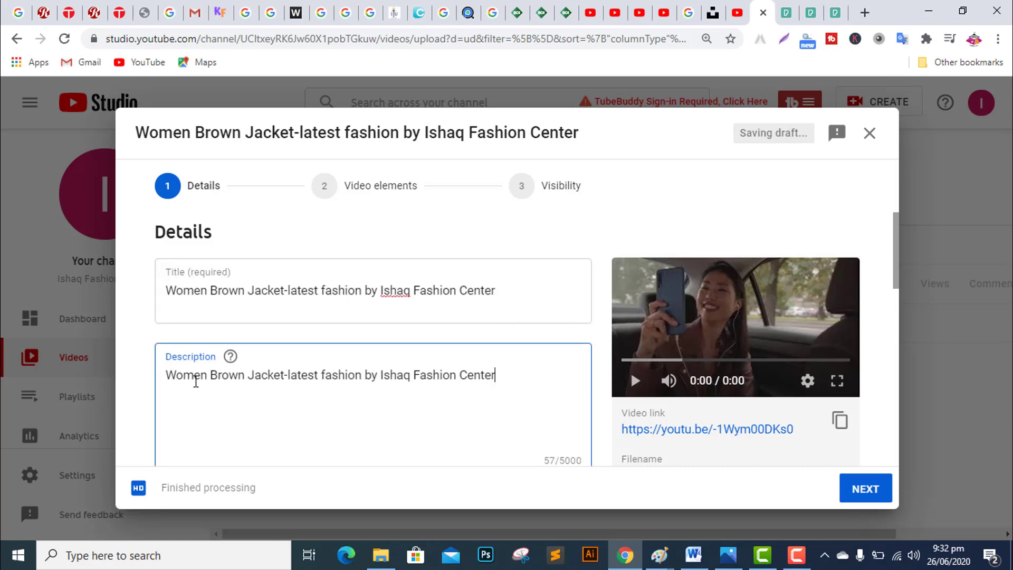
# Check the playlists available for the video and mark its audience as "No, it's not made for kids"
pyautogui.scroll(-5, 303, 369)
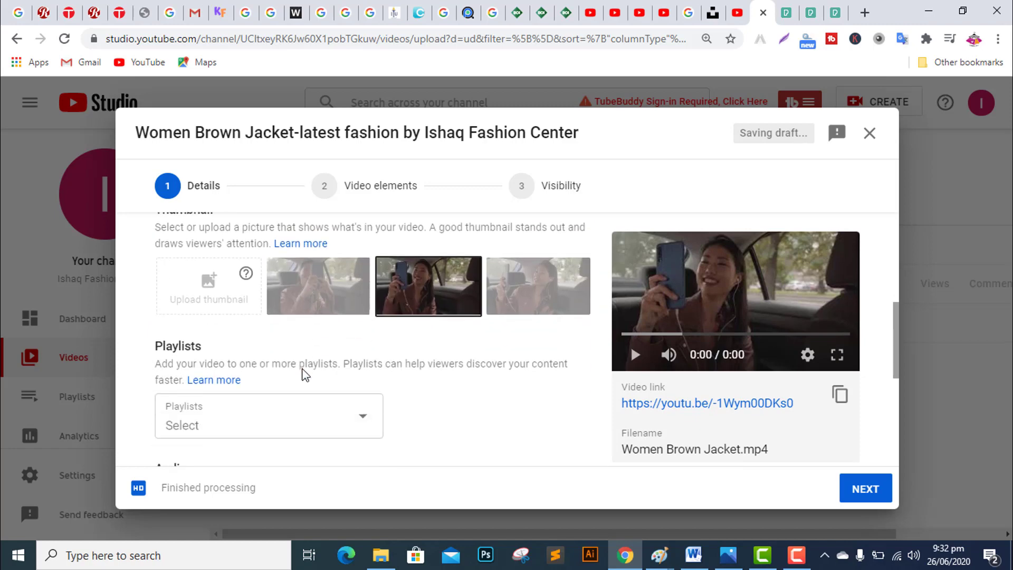
pyautogui.scroll(-1, 304, 375)
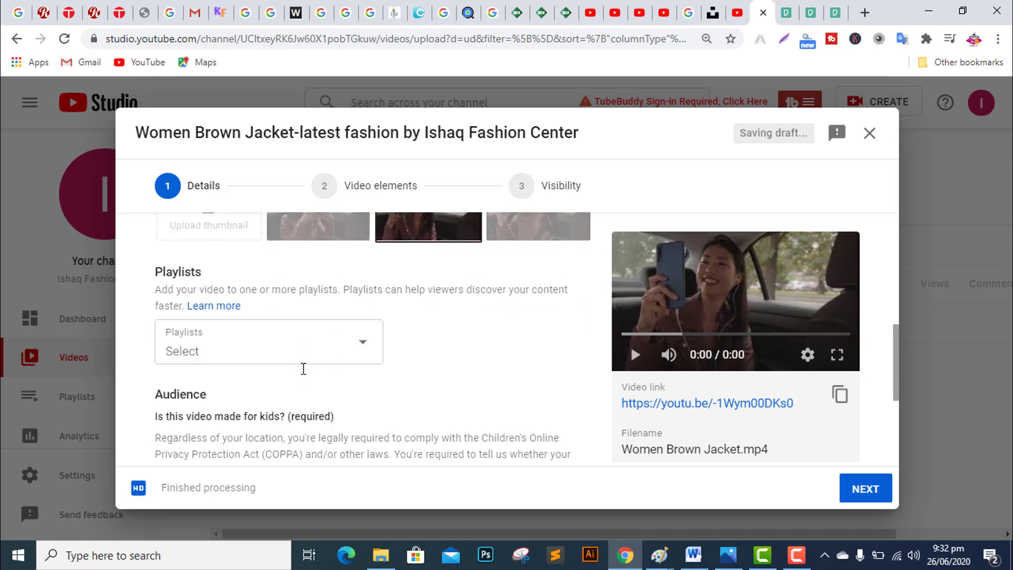
pyautogui.click(362, 346)
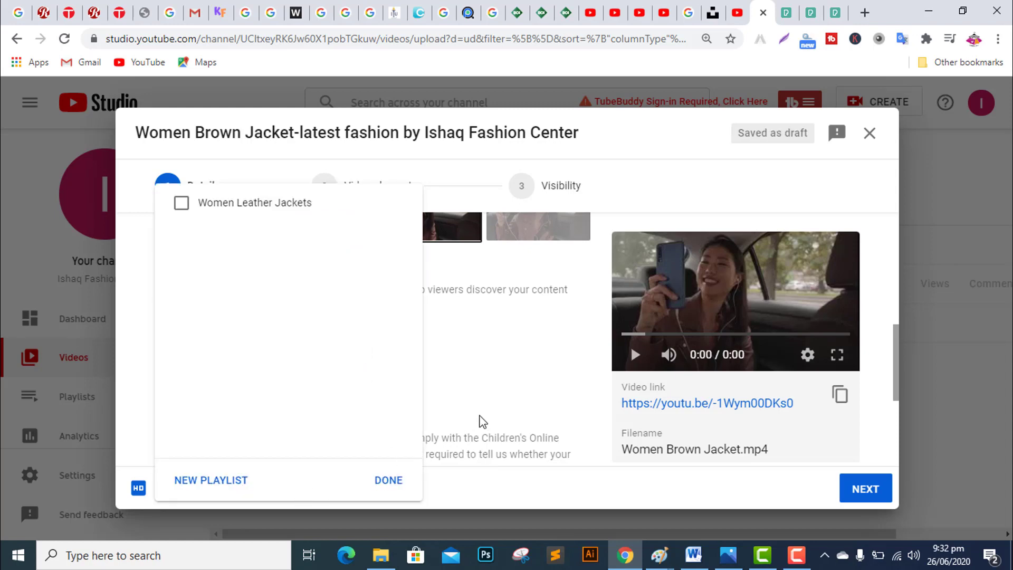
pyautogui.click(510, 409)
pyautogui.scroll(-3, 508, 406)
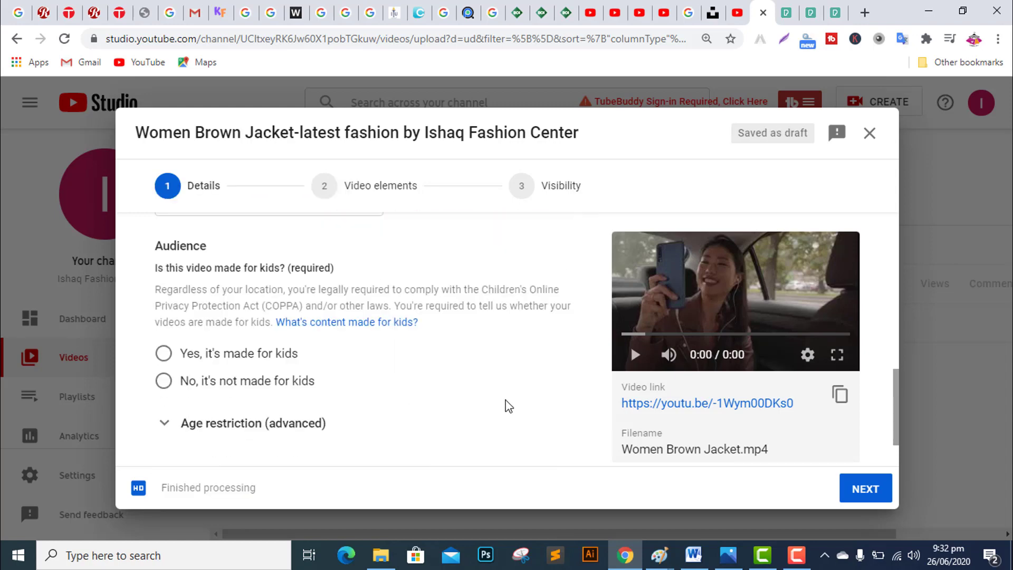
pyautogui.scroll(-2, 508, 406)
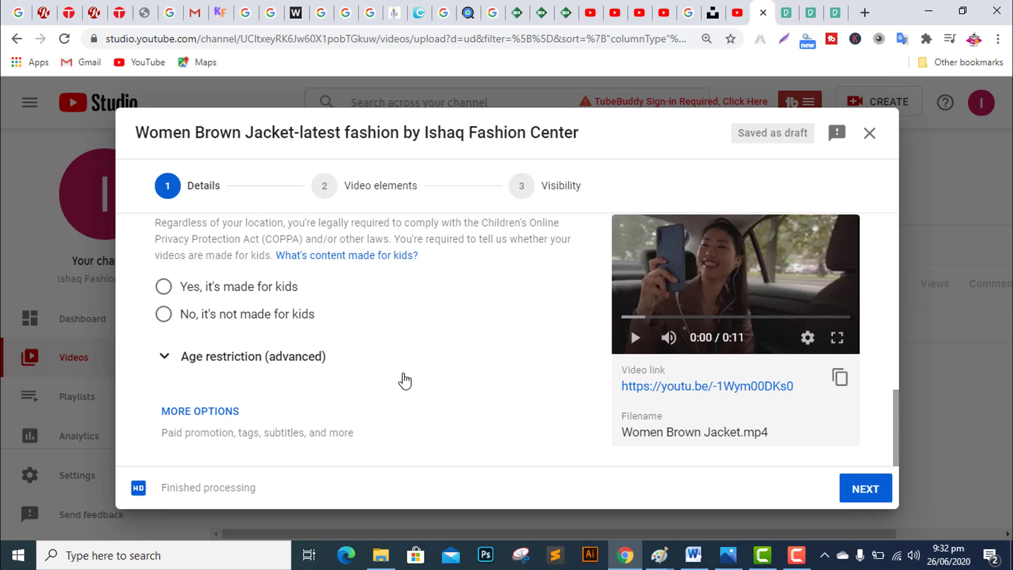
pyautogui.click(165, 317)
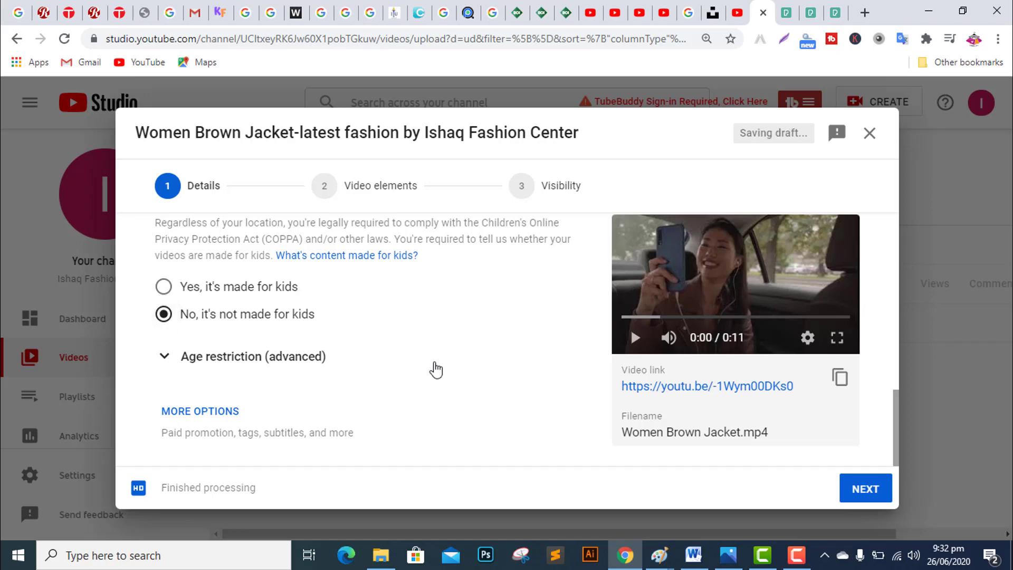
# Expand the additional video options and review the promotion, tags, language, license, category, comment and thumbnail settings
pyautogui.click(240, 415)
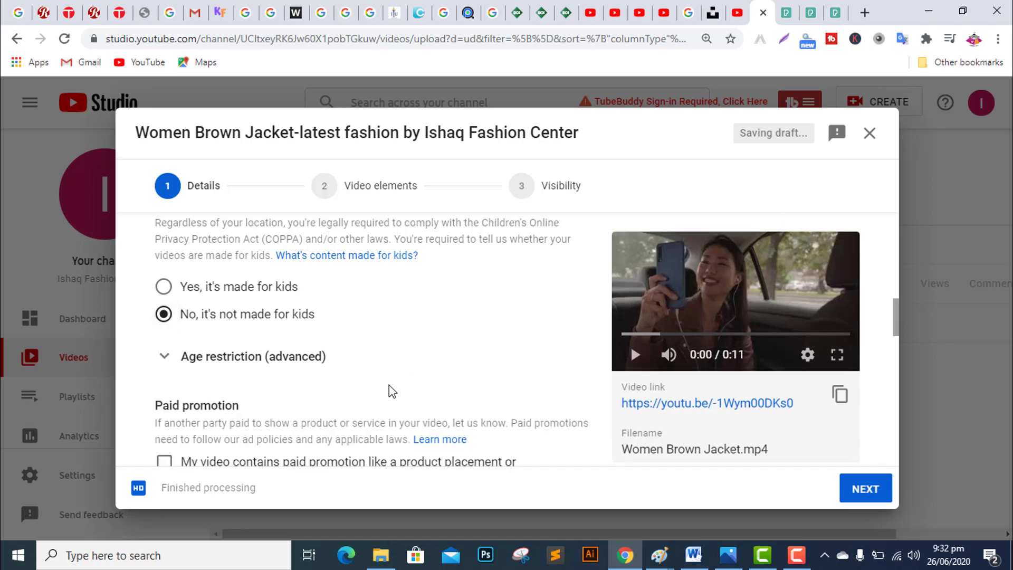
pyautogui.scroll(-3, 422, 388)
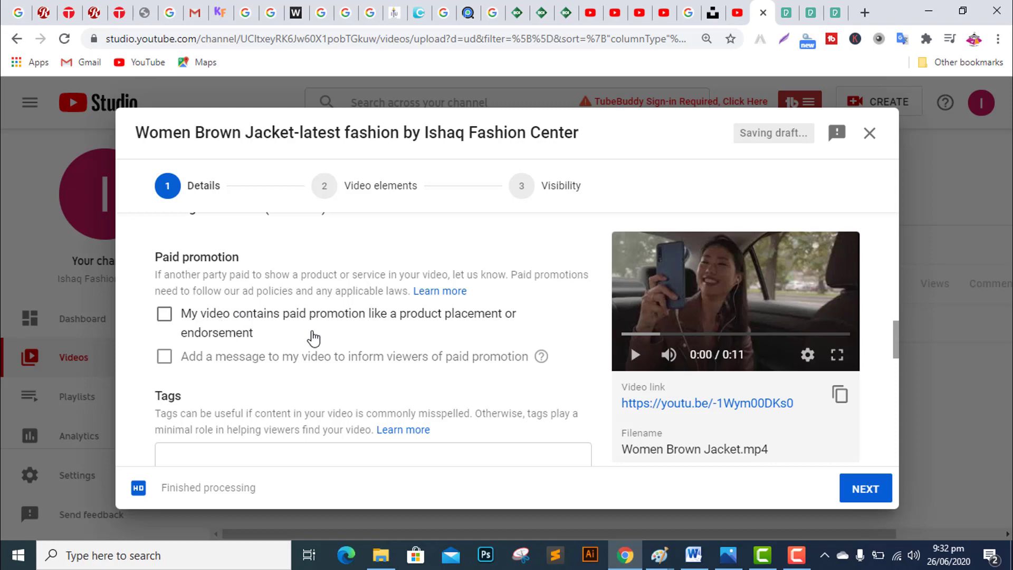
pyautogui.scroll(-3, 329, 347)
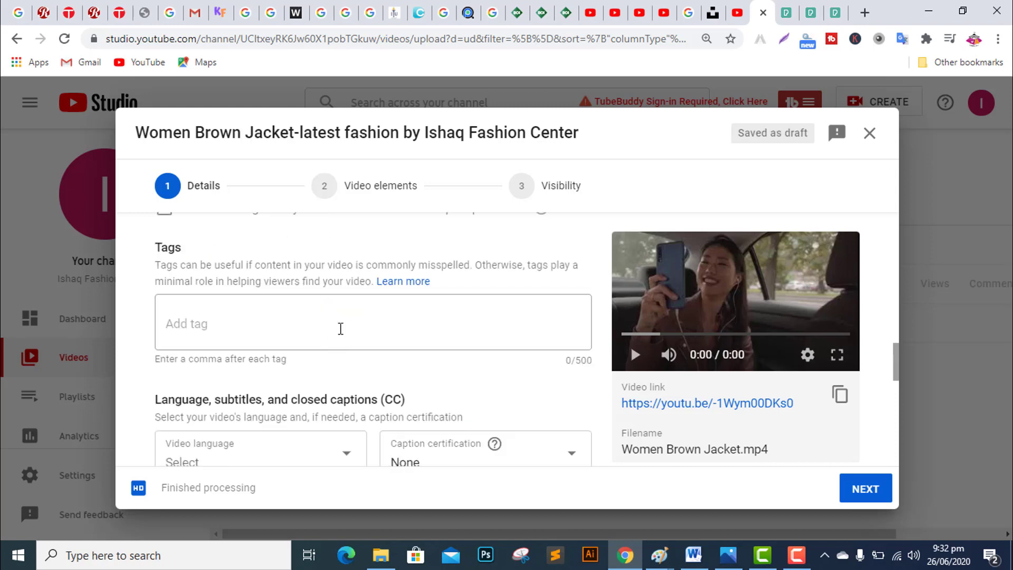
pyautogui.scroll(-4, 348, 318)
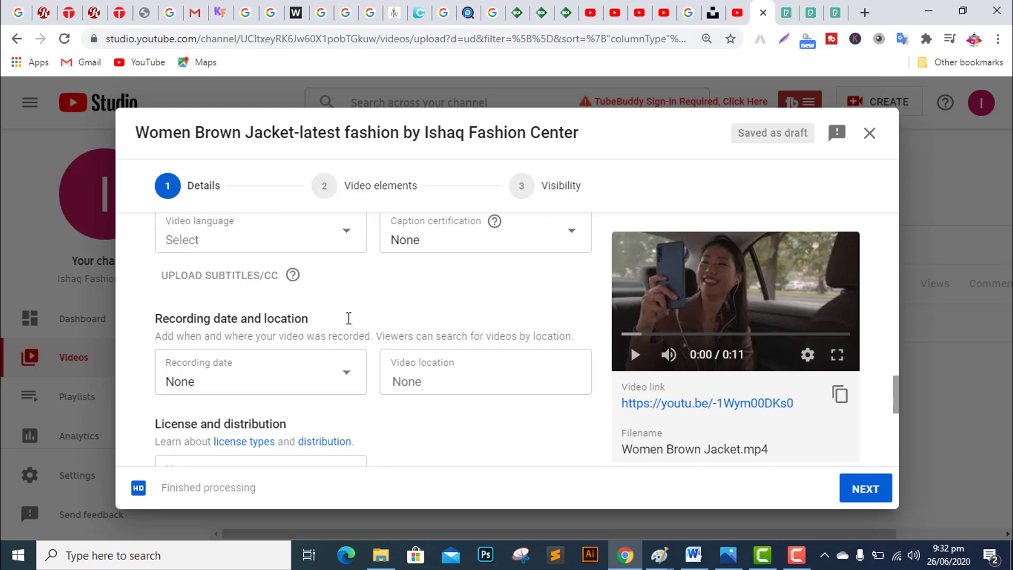
pyautogui.scroll(-3, 349, 318)
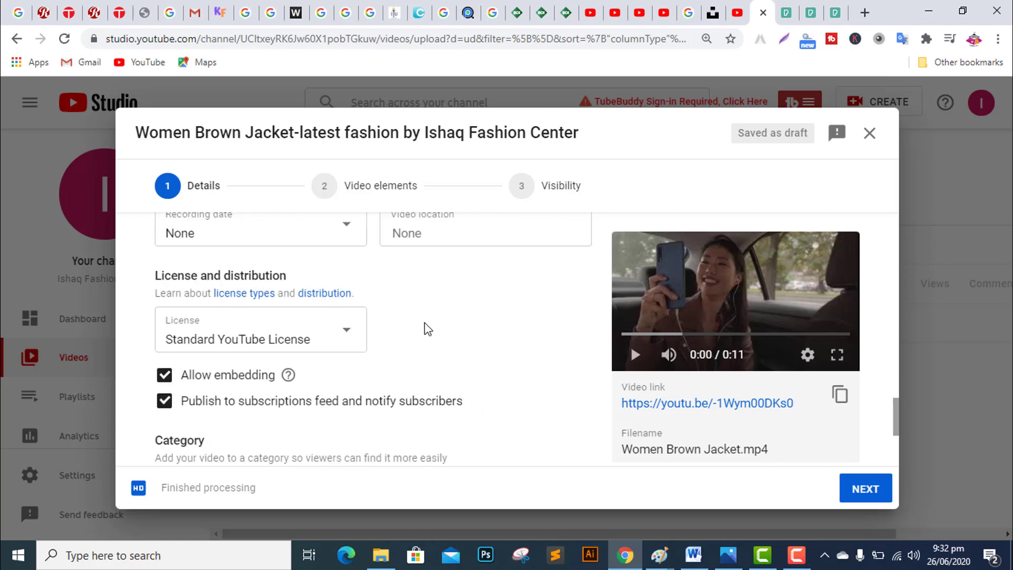
pyautogui.scroll(-4, 428, 329)
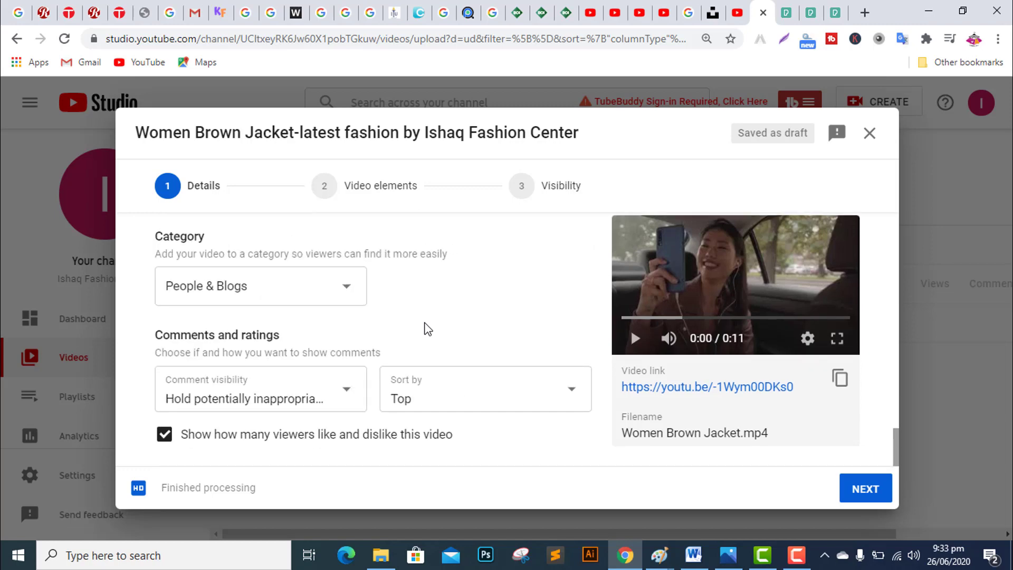
pyautogui.scroll(14, 404, 330)
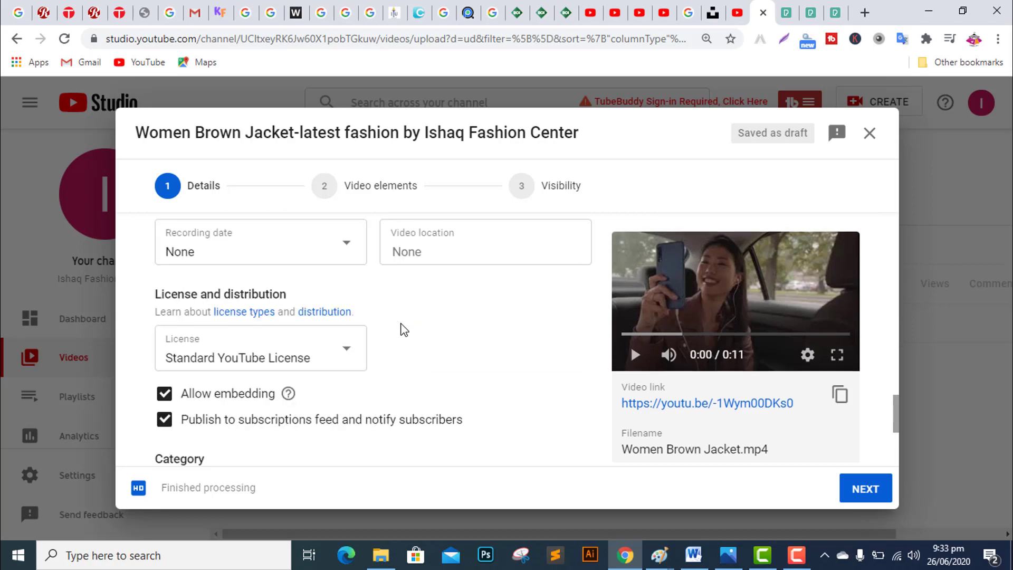
pyautogui.scroll(4, 402, 330)
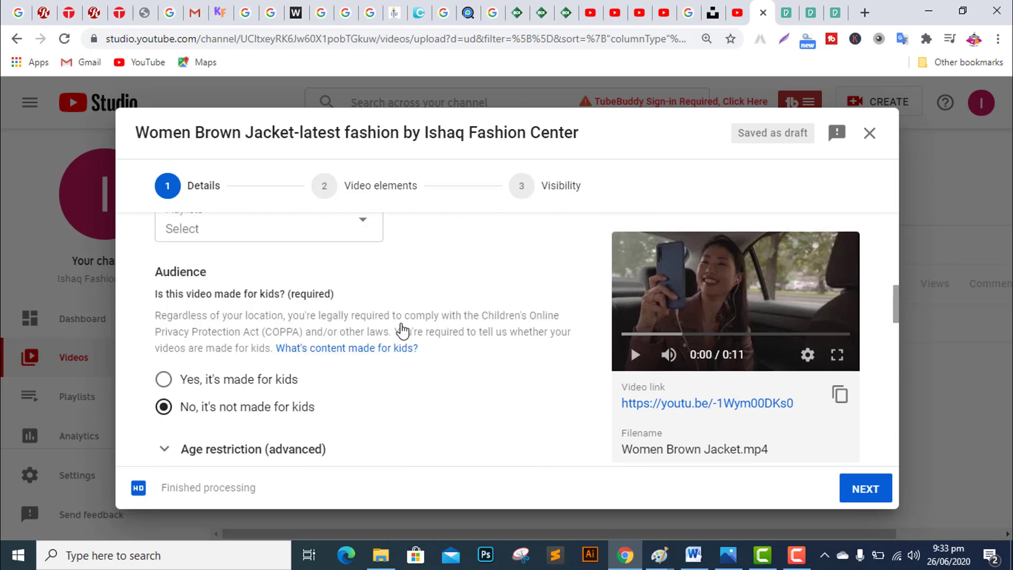
pyautogui.scroll(4, 402, 330)
pyautogui.click(403, 331)
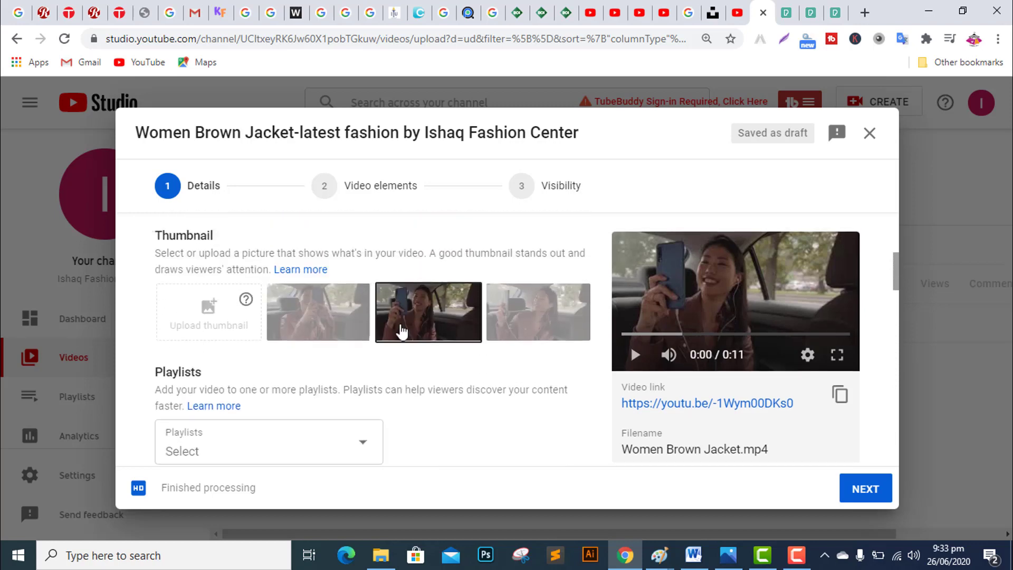
pyautogui.scroll(3, 401, 331)
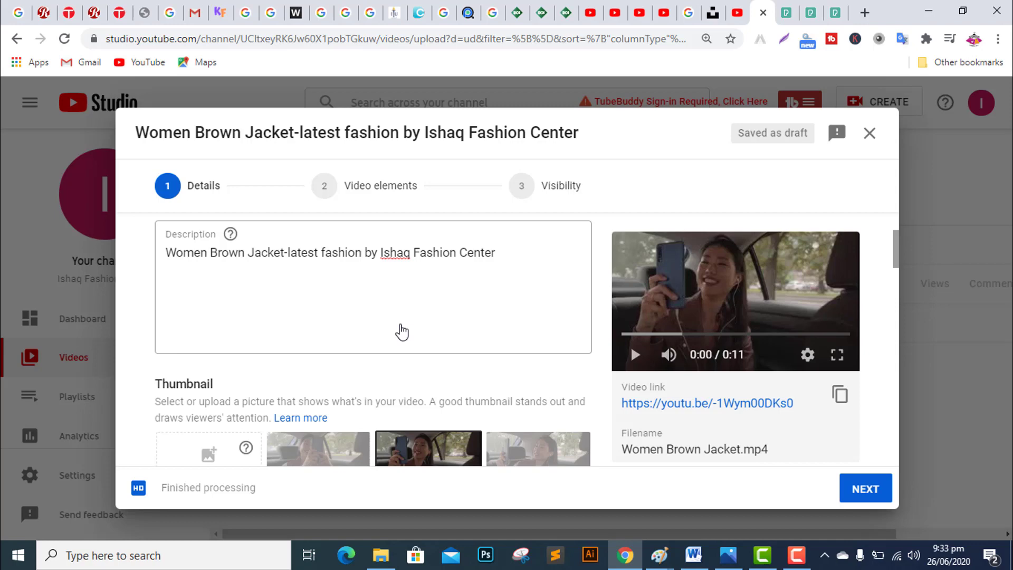
pyautogui.scroll(-3, 402, 331)
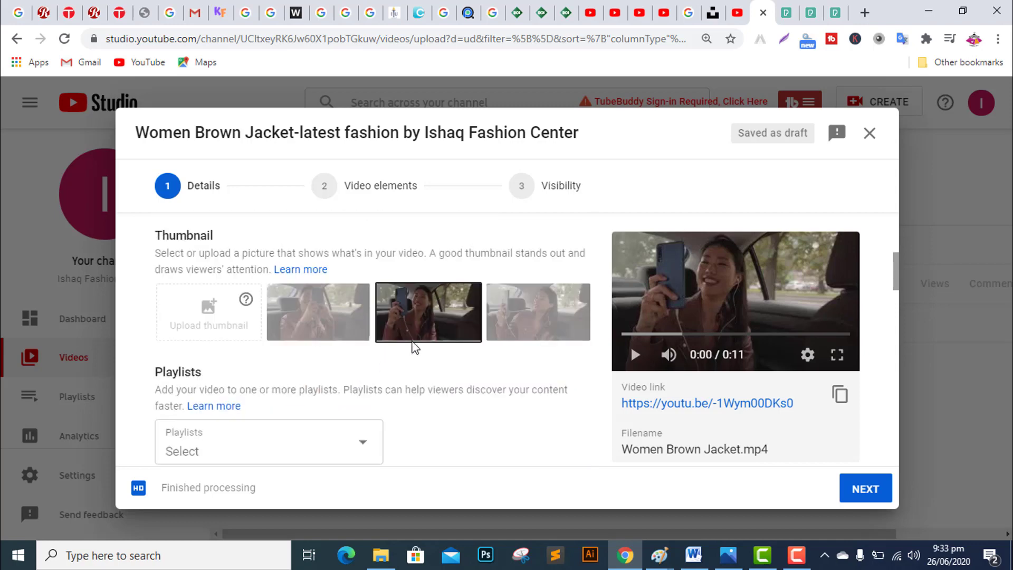
# Capture a rectangular snip of the upload dialog showing the title, description and video preview, and switch to the exercise document in Word
pyautogui.scroll(3, 485, 384)
pyautogui.scroll(2, 486, 384)
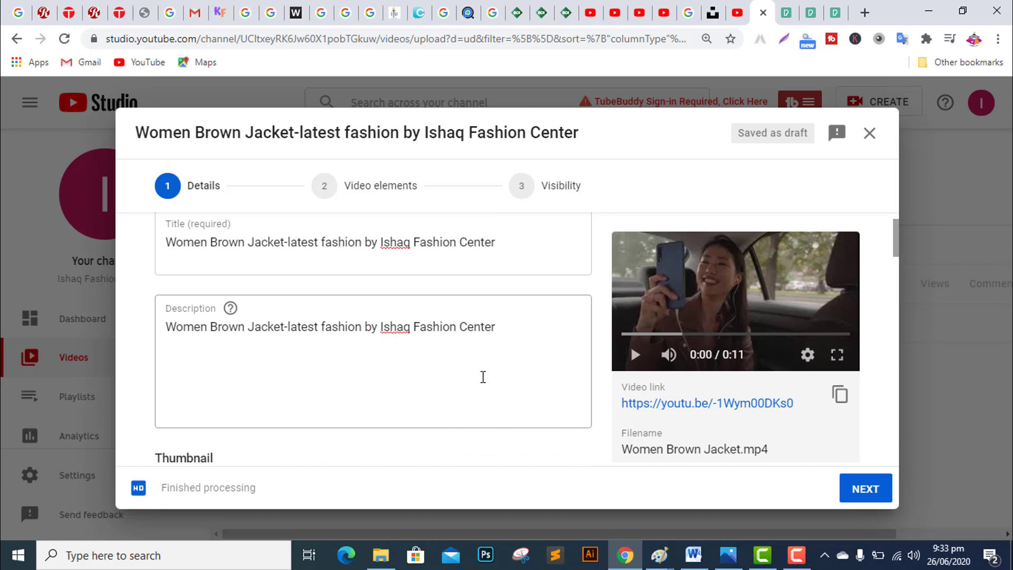
pyautogui.press('super+shift+s')
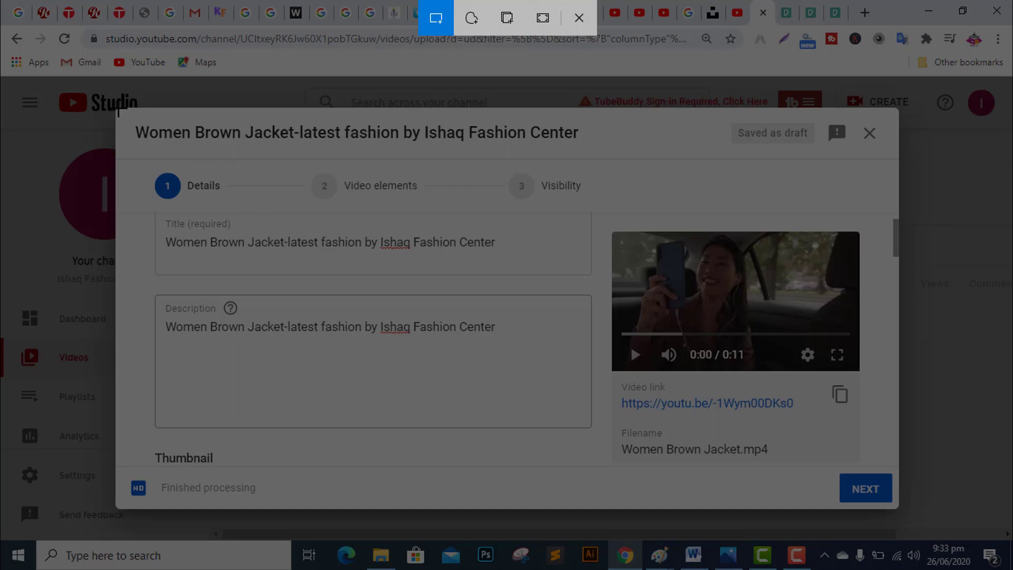
pyautogui.moveTo(119, 110); pyautogui.dragTo(895, 505)
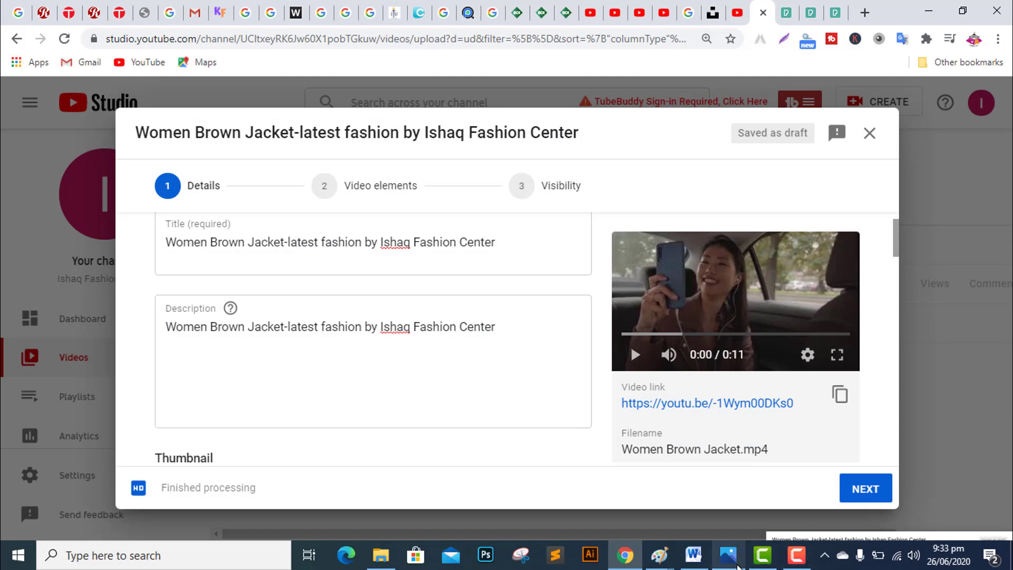
pyautogui.click(694, 554)
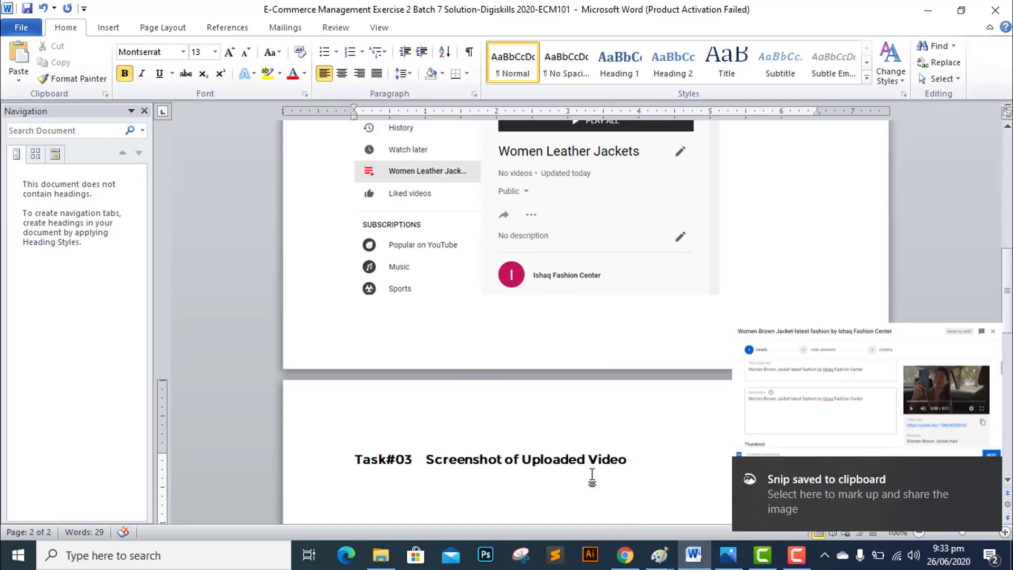
# Paste the captured upload dialog snip below the "Task#03 Screenshot of Uploaded Video" heading and dismiss the snip notification
pyautogui.click(592, 477)
pyautogui.hotkey('ctrl', 'v')
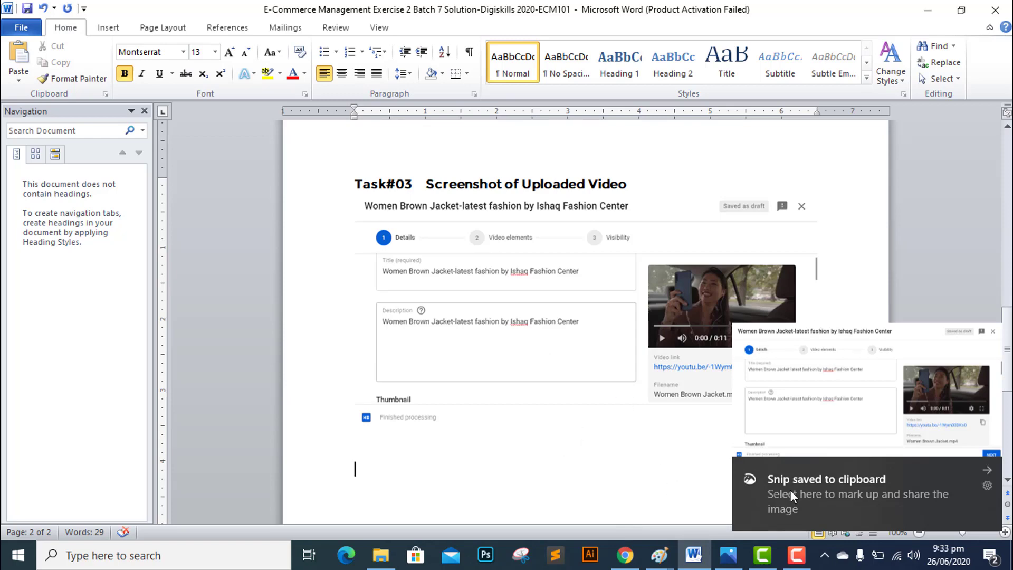
pyautogui.click(985, 470)
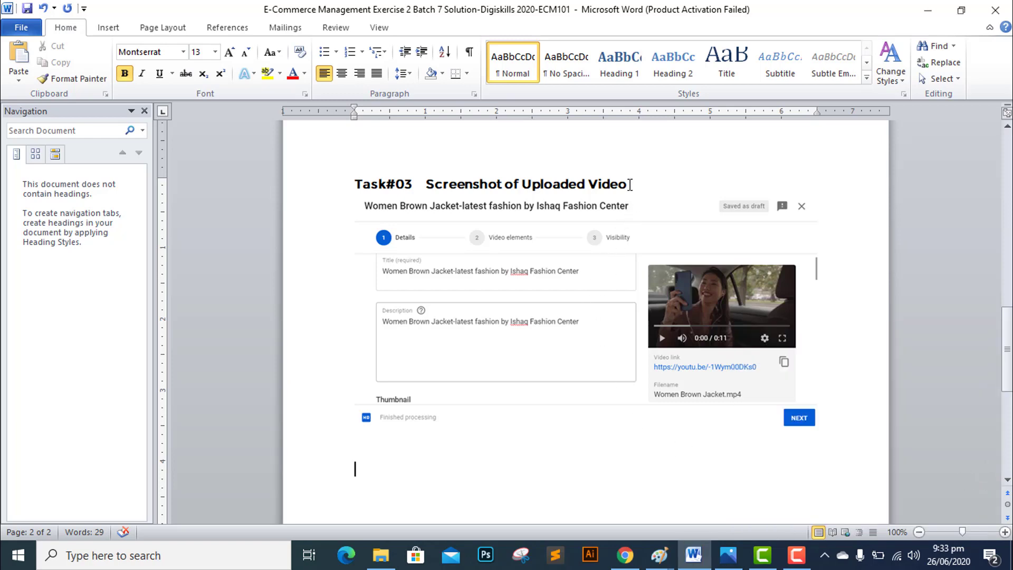
# Copy the "Task#03 Screenshot of Uploaded Video" heading onto a new line below the pasted screenshot
pyautogui.moveTo(630, 184); pyautogui.dragTo(355, 184)
pyautogui.hotkey('ctrl', 'c')
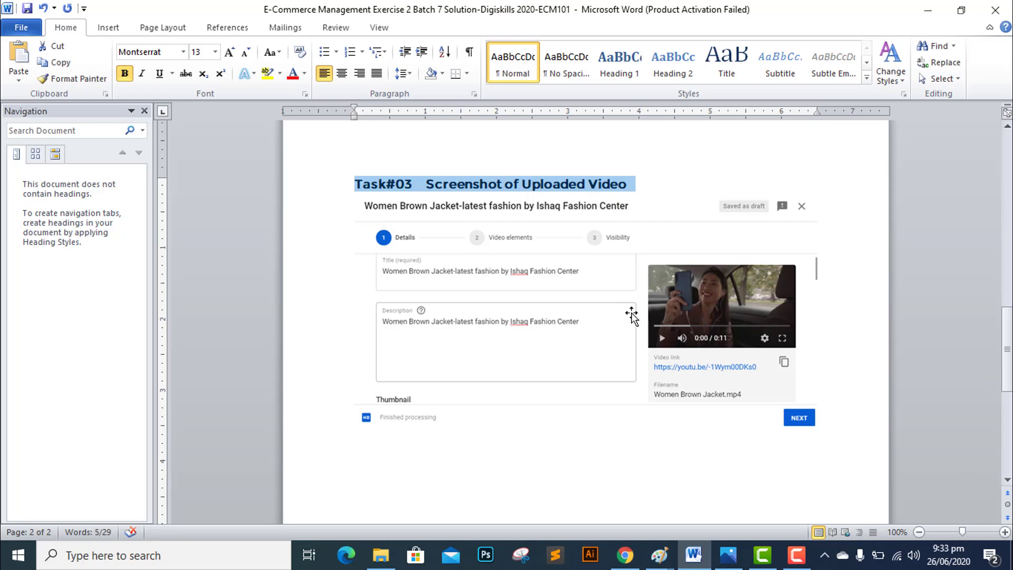
pyautogui.click(821, 414)
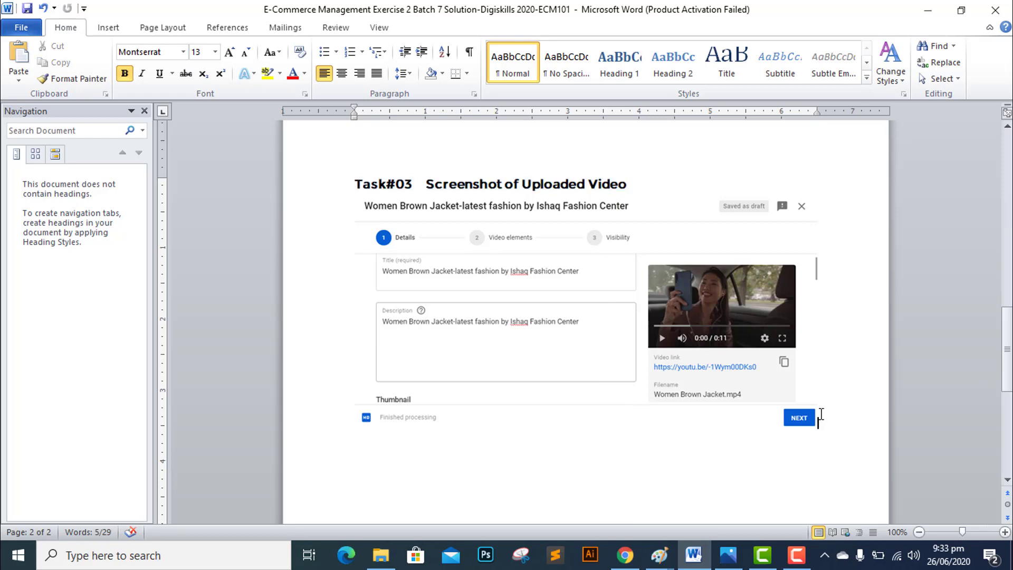
pyautogui.press('Return')
pyautogui.hotkey('ctrl', 'v')
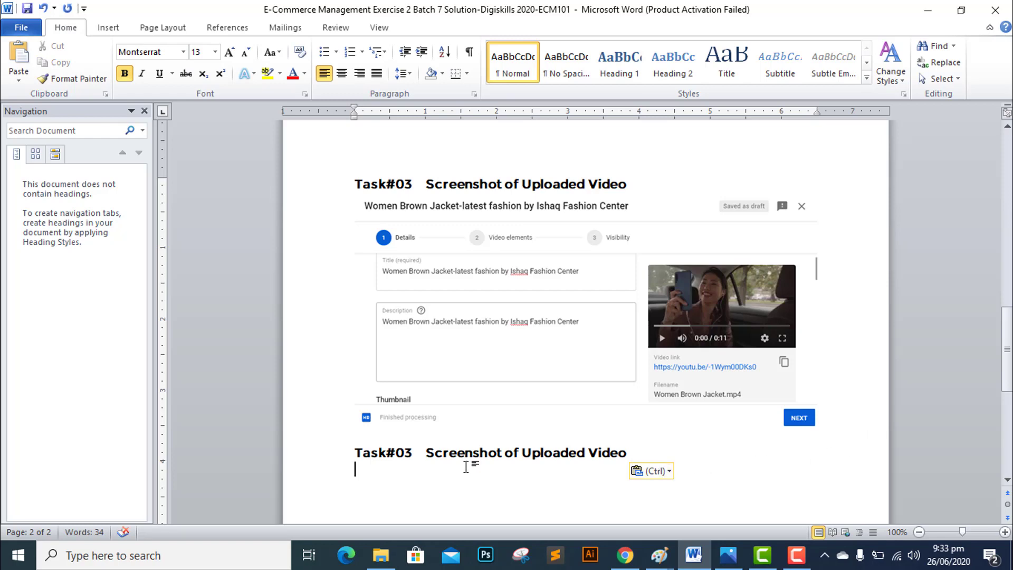
# Check the exercise's task list image and reword the copied heading's text as "Screenshot of addition of Poll through Add Card"
pyautogui.click(730, 558)
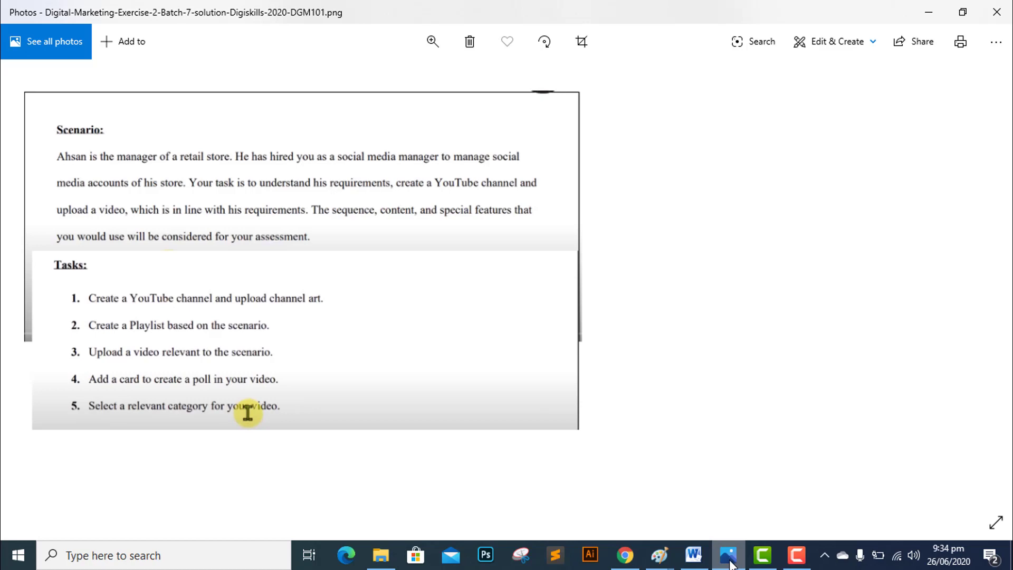
pyautogui.click(729, 561)
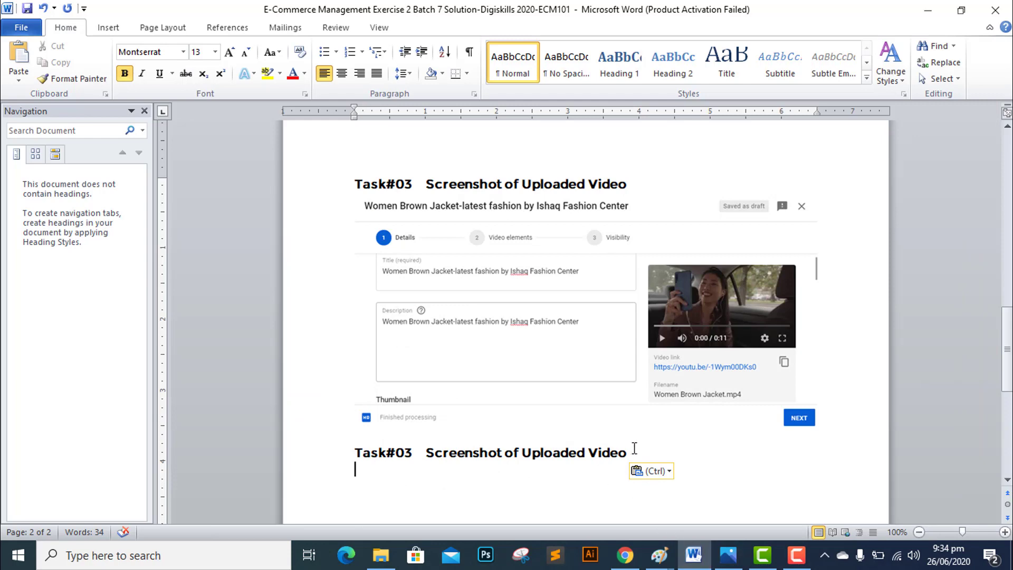
pyautogui.moveTo(628, 452); pyautogui.dragTo(457, 454)
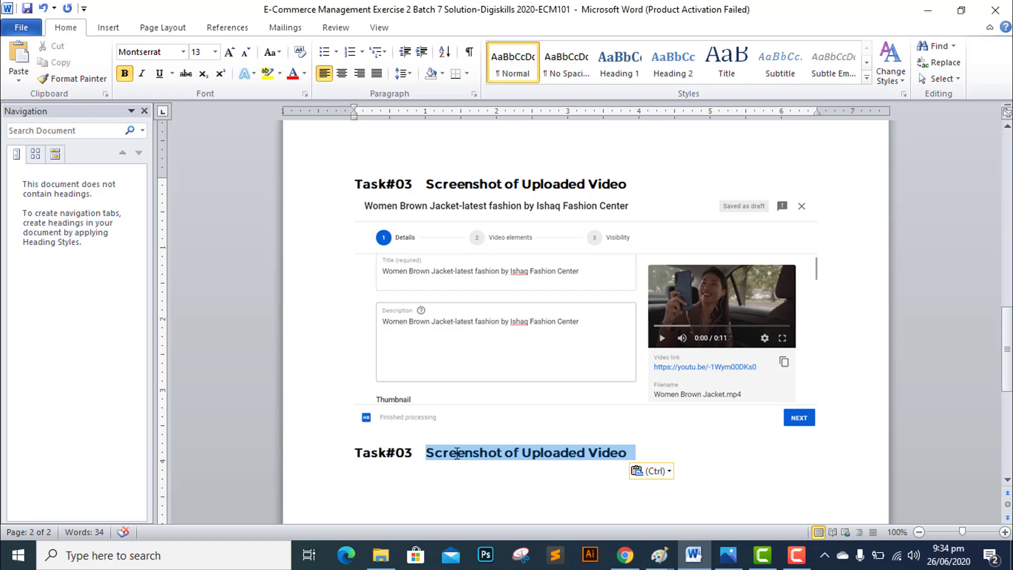
pyautogui.write('Screen sho')
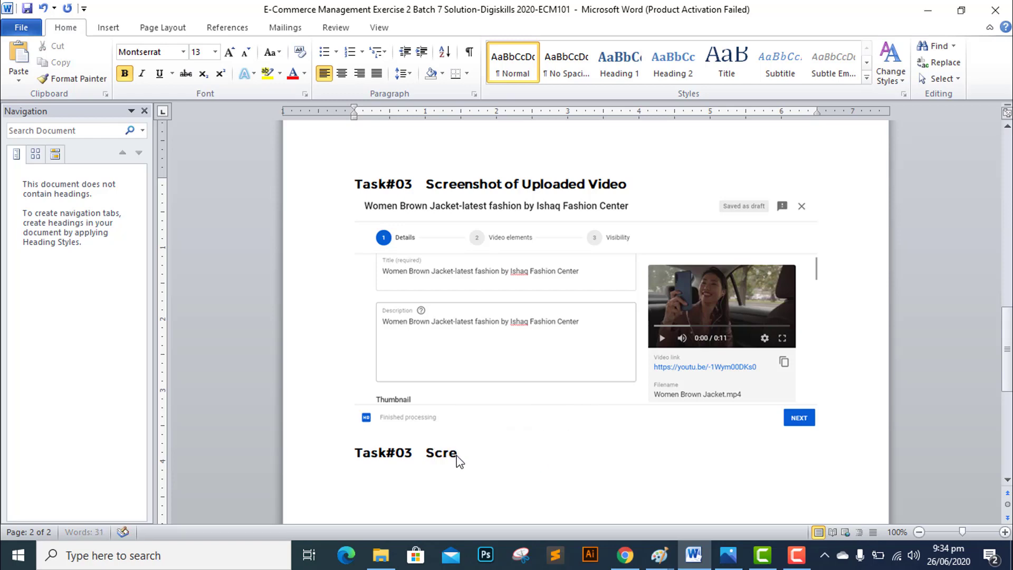
pyautogui.press('BackSpace')
pyautogui.press('BackSpace')
pyautogui.press('BackSpace')
pyautogui.press('BackSpace')
pyautogui.write('shot of')
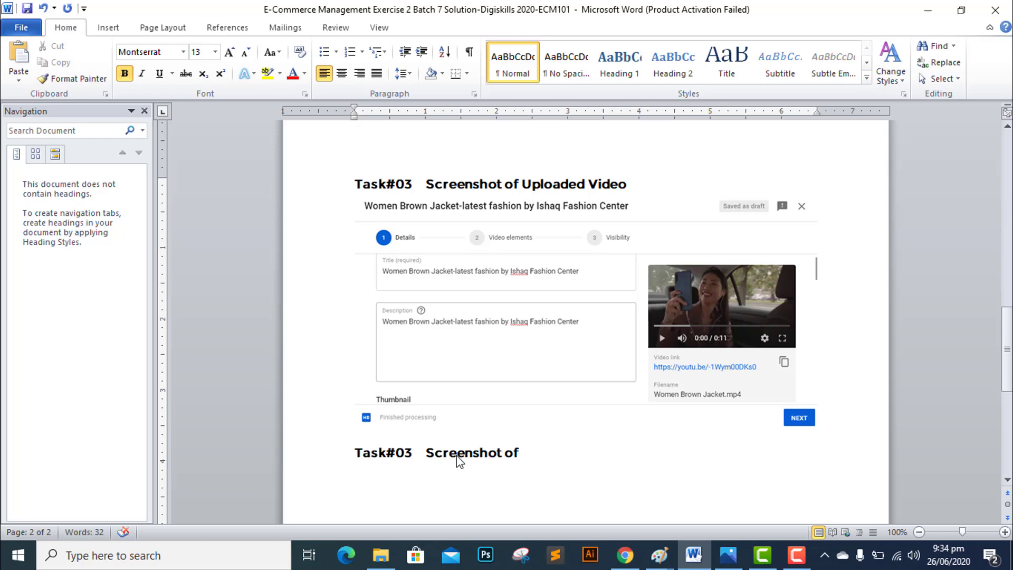
pyautogui.write(' addition of Poo')
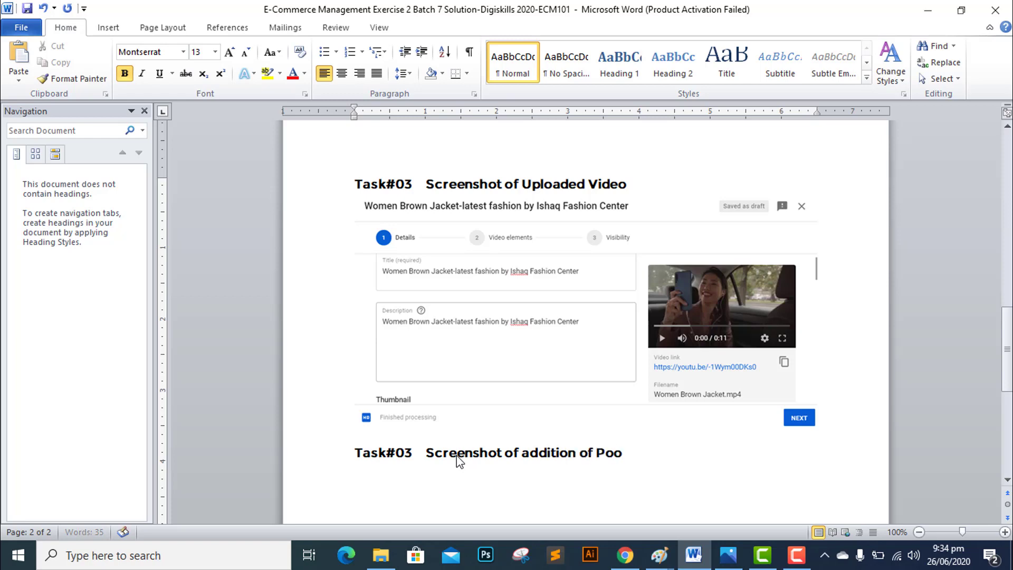
pyautogui.press('BackSpace')
pyautogui.write('ll tho')
pyautogui.press('BackSpace')
pyautogui.write('rough')
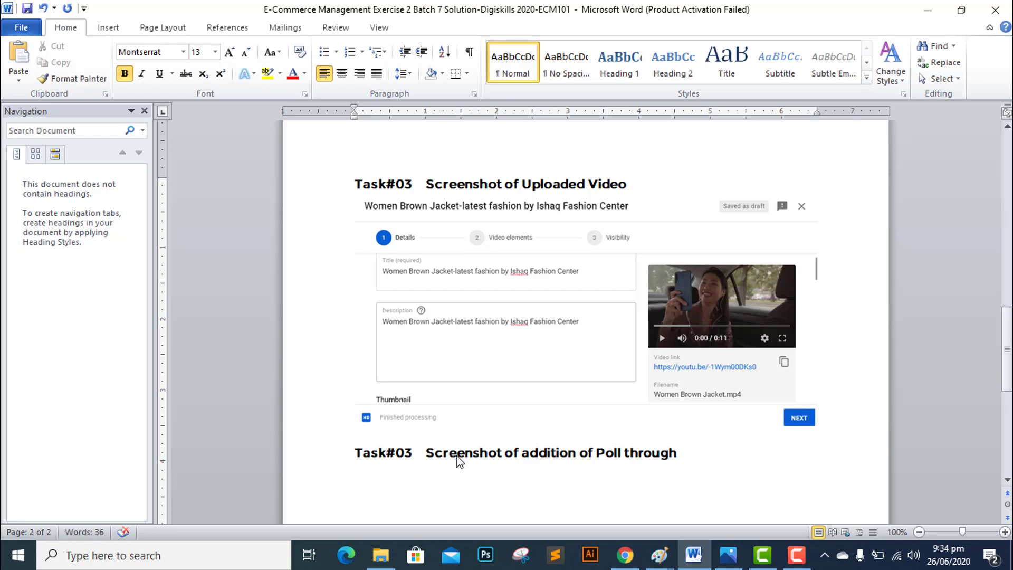
pyautogui.write(' Add Card')
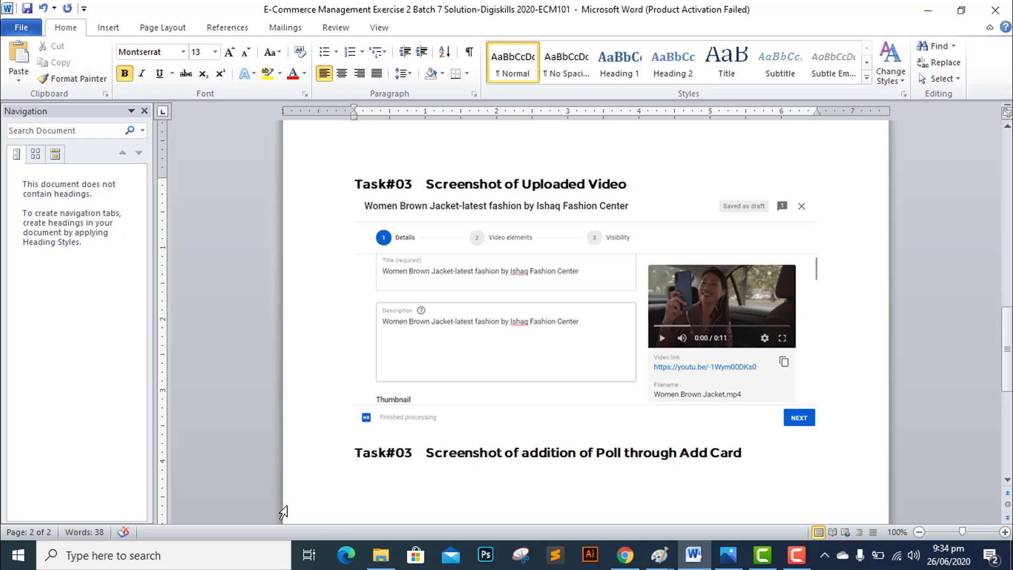
# Renumber the copied heading as Task#04
pyautogui.click(411, 449)
pyautogui.press('BackSpace')
pyautogui.write('4')
pyautogui.scroll(-2, 509, 490)
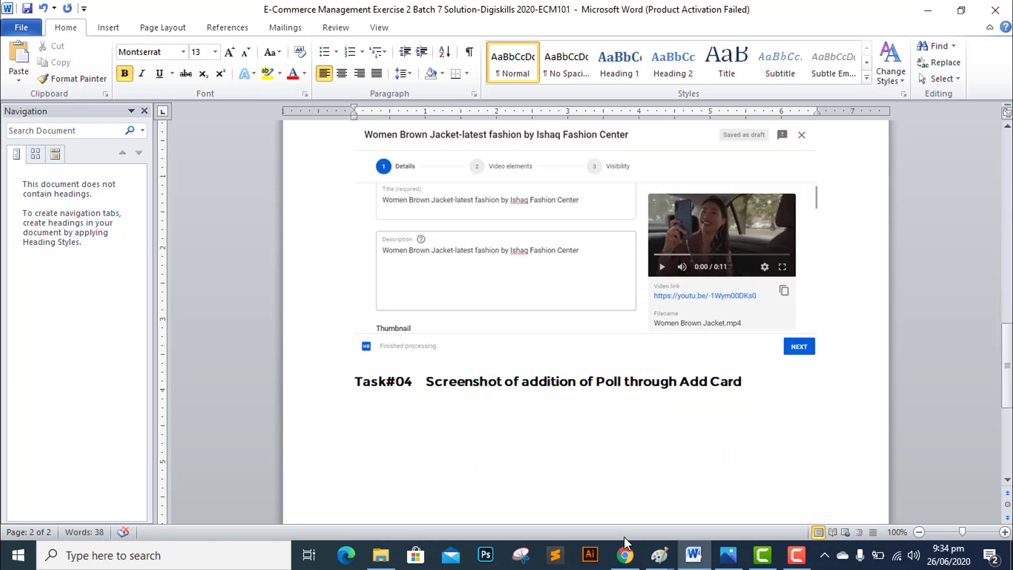
# Switch to YouTube Studio in Chrome, advance the upload to Video elements, and start a new poll card for the video with its preview muted
pyautogui.click(624, 555)
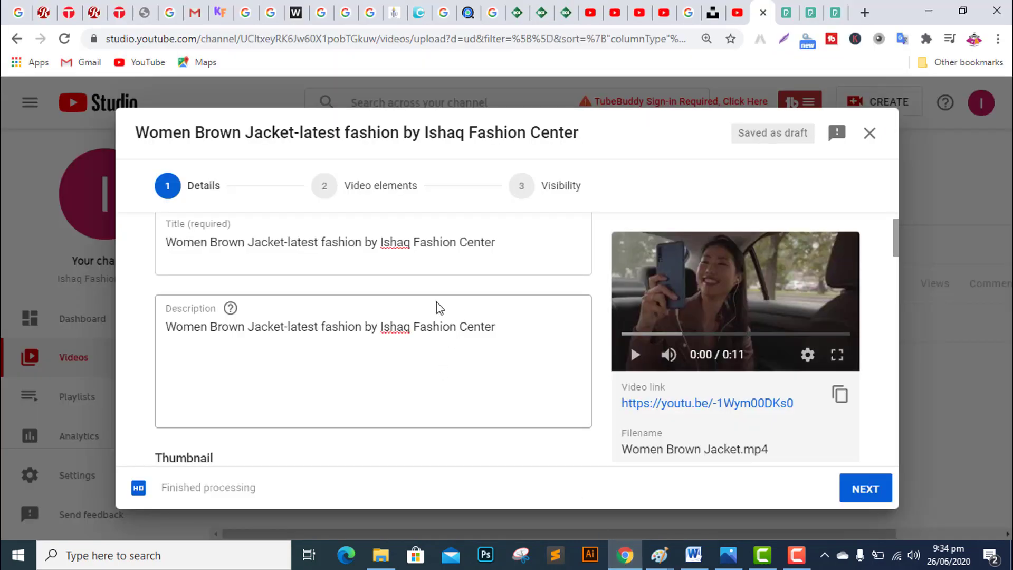
pyautogui.click(863, 488)
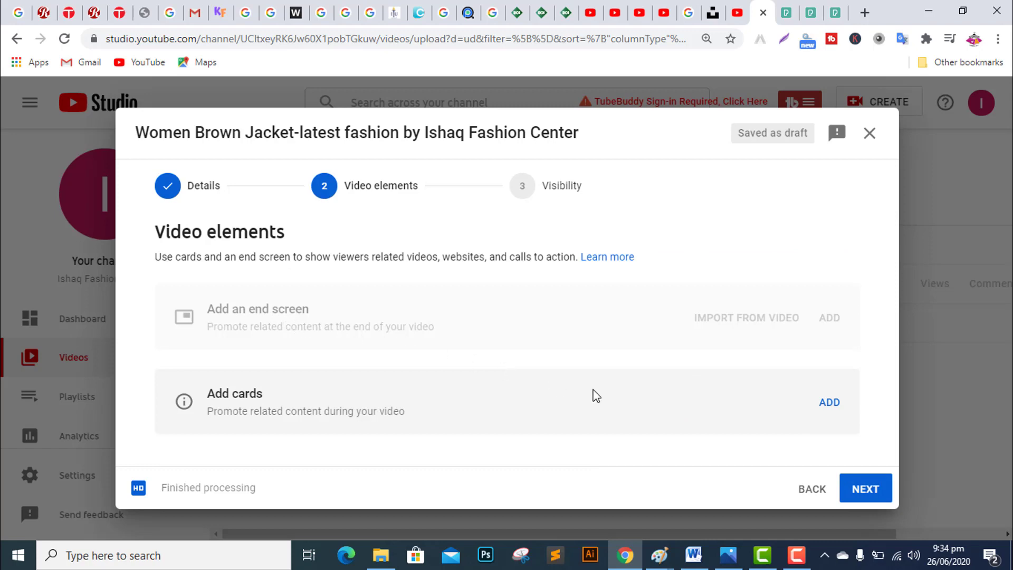
pyautogui.click(835, 405)
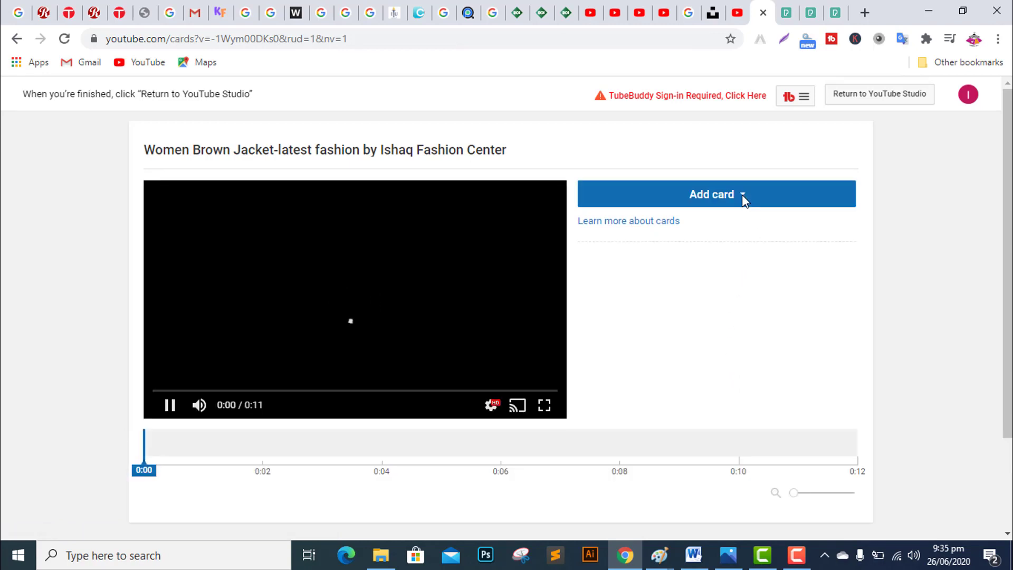
pyautogui.click(199, 406)
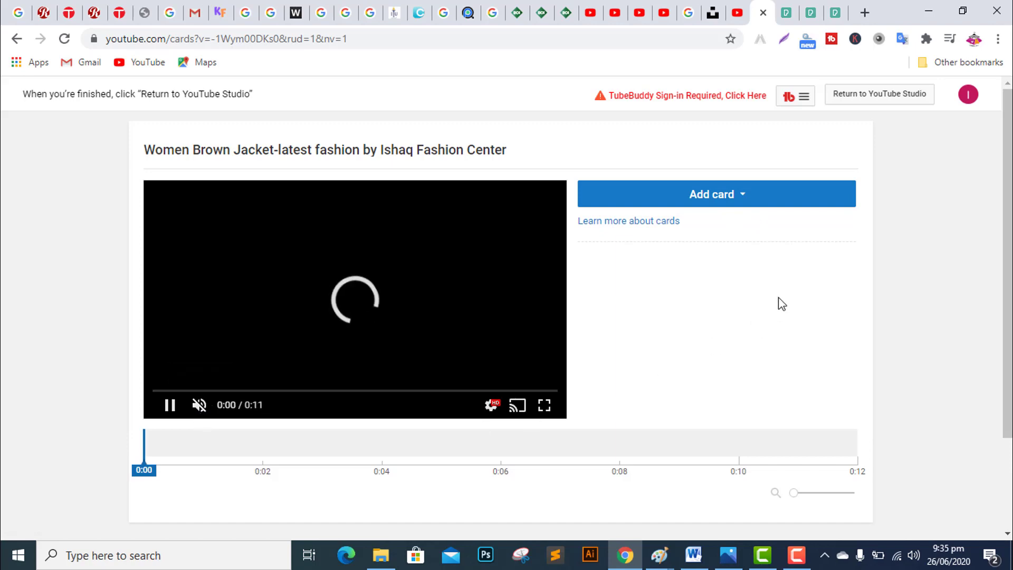
pyautogui.click(745, 200)
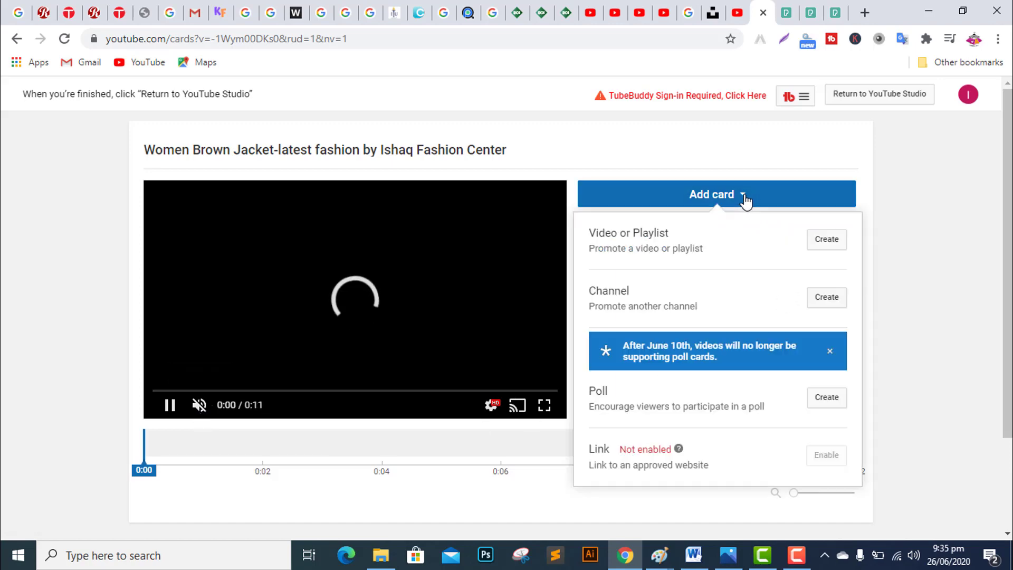
pyautogui.click(826, 399)
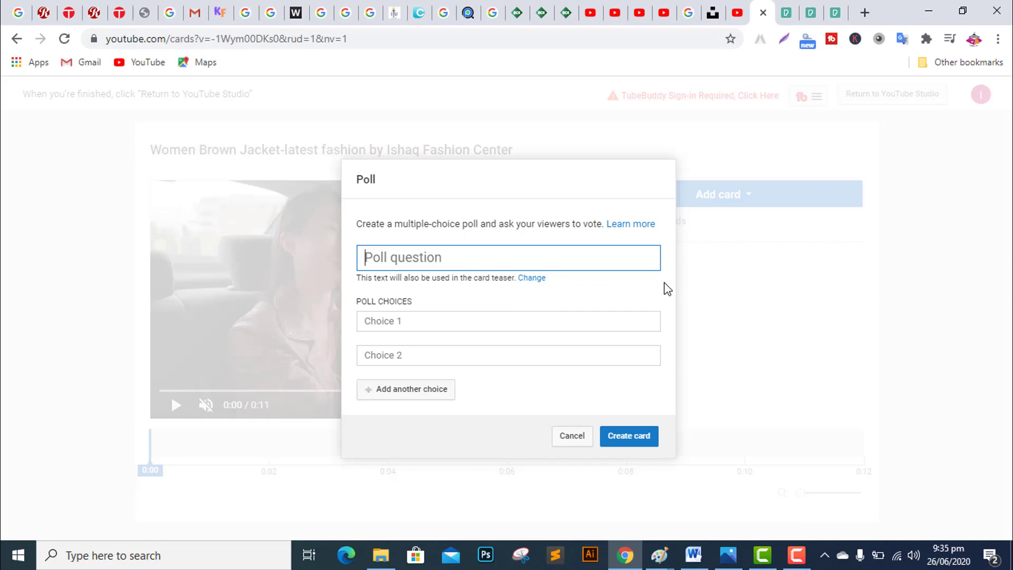
# Enter the beginning of the poll question as "Does this Women Brown Jacket"
pyautogui.write('Women')
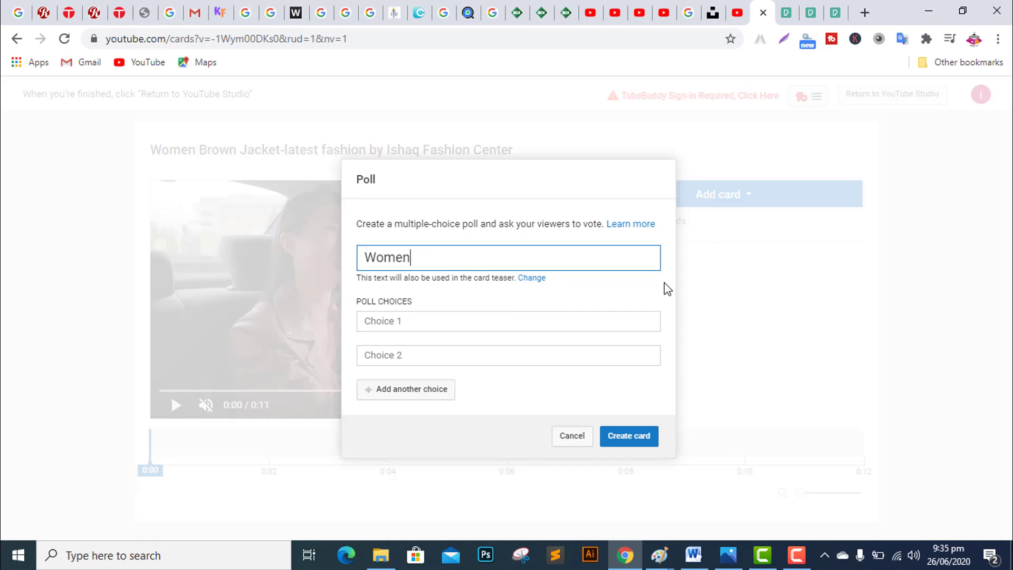
pyautogui.write(' Brown')
pyautogui.press('Home')
pyautogui.write('This')
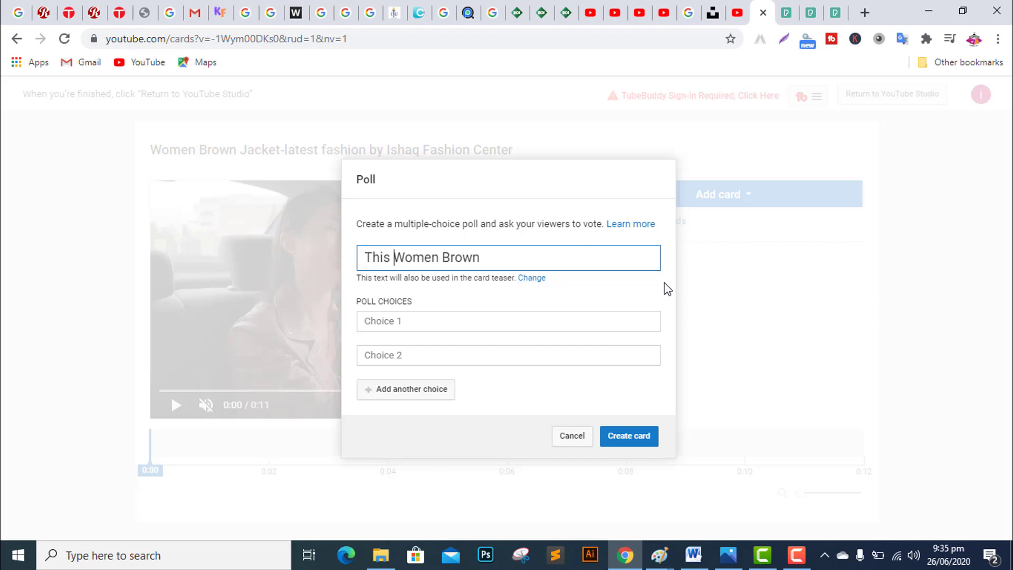
pyautogui.click(492, 257)
pyautogui.write('Jack')
pyautogui.write('et')
pyautogui.write('Does')
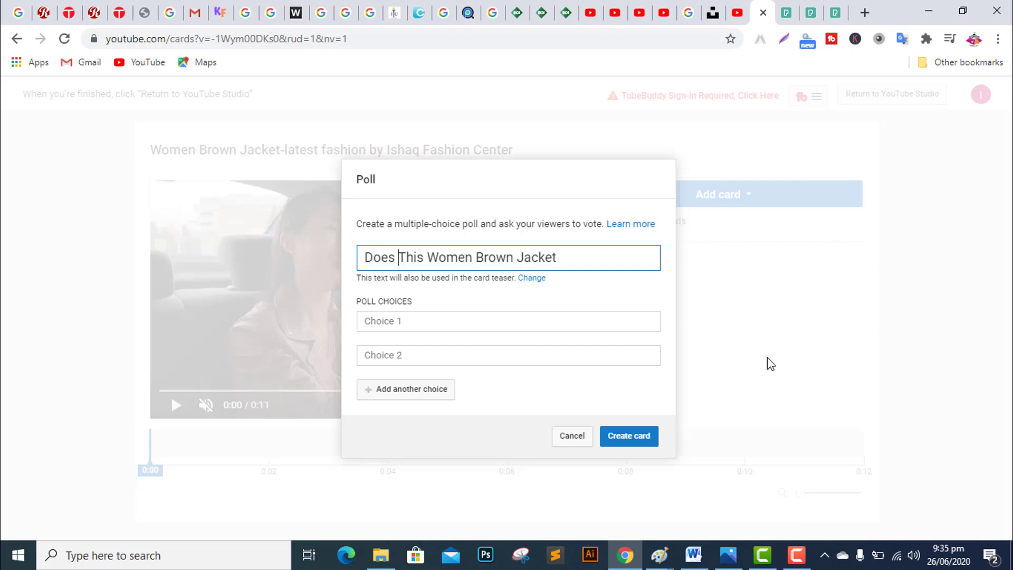
pyautogui.press('Delete')
pyautogui.write('t')
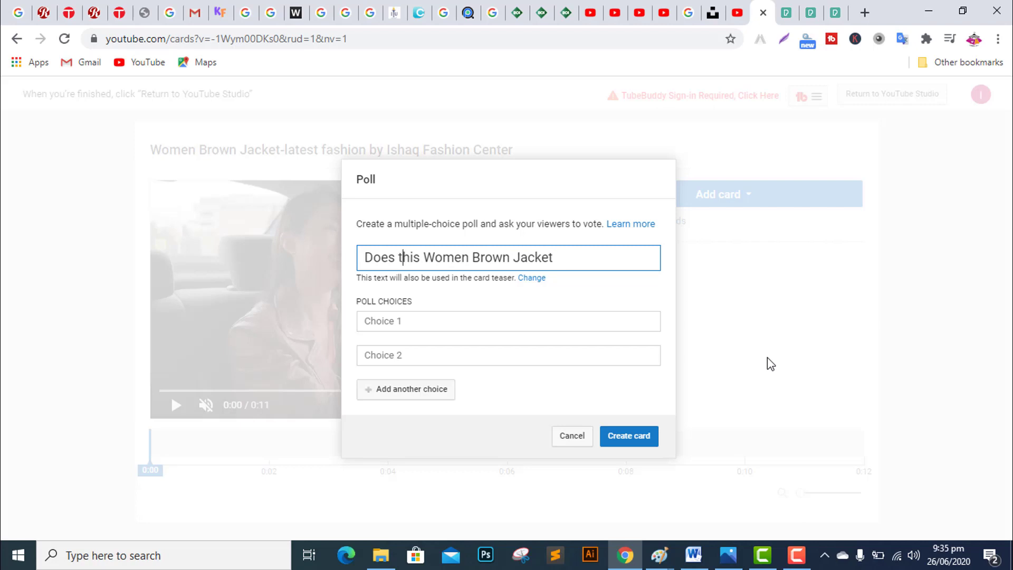
# Complete the poll question with "fulfill fashion need" after "Jacket", correcting the spelling and keeping it within the character limit
pyautogui.click(572, 259)
pyautogui.write('filful')
pyautogui.rightClick(569, 259)
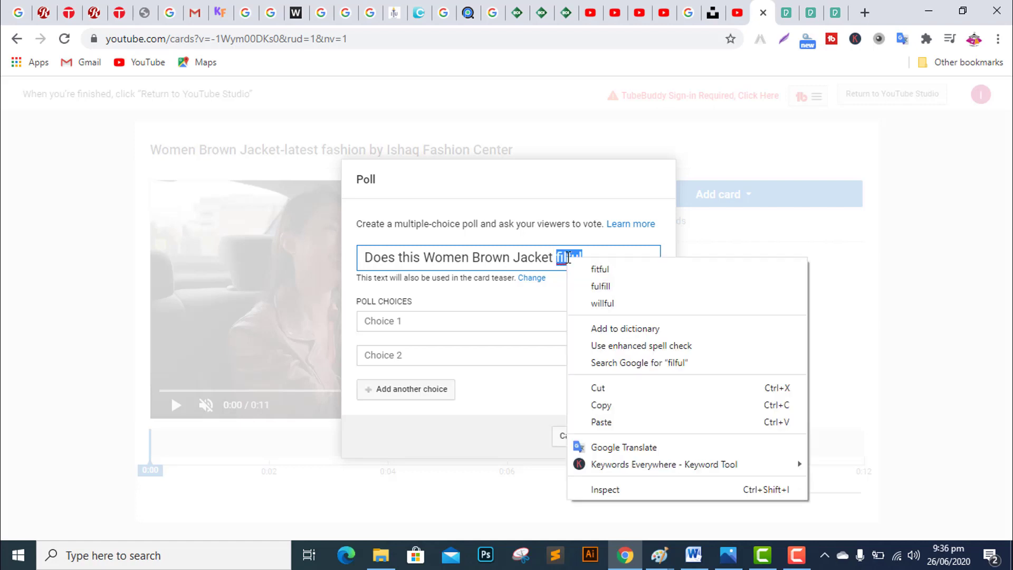
pyautogui.click(605, 285)
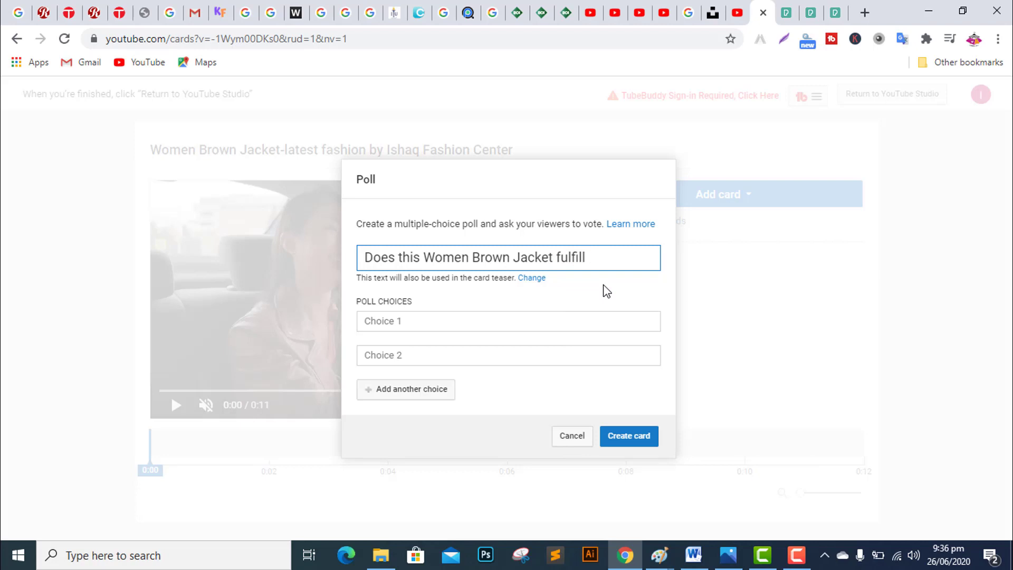
pyautogui.write('fashion desire')
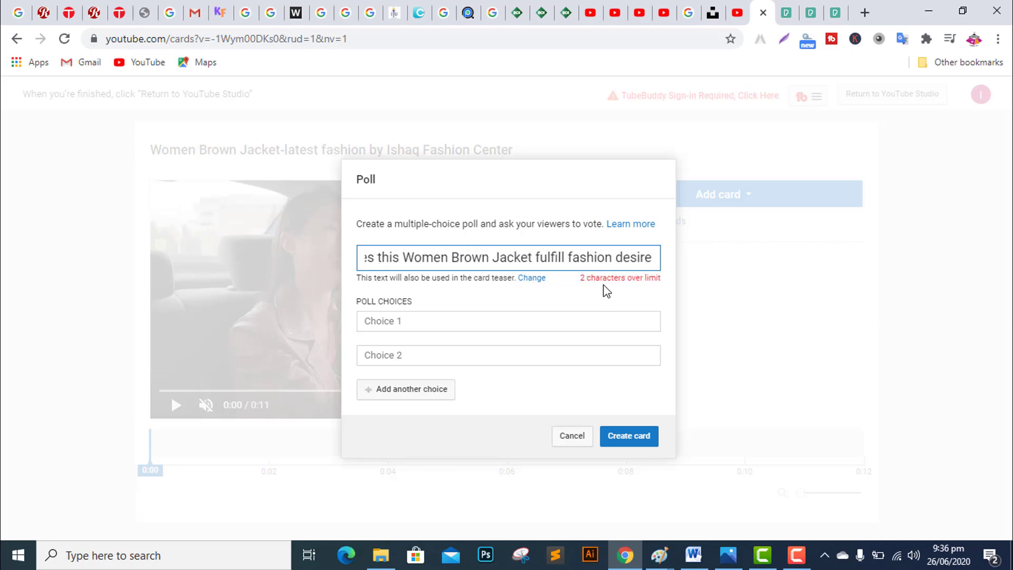
pyautogui.press('BackSpace')
pyautogui.press('BackSpace')
pyautogui.press('BackSpace')
pyautogui.press('BackSpace')
pyautogui.press('BackSpace')
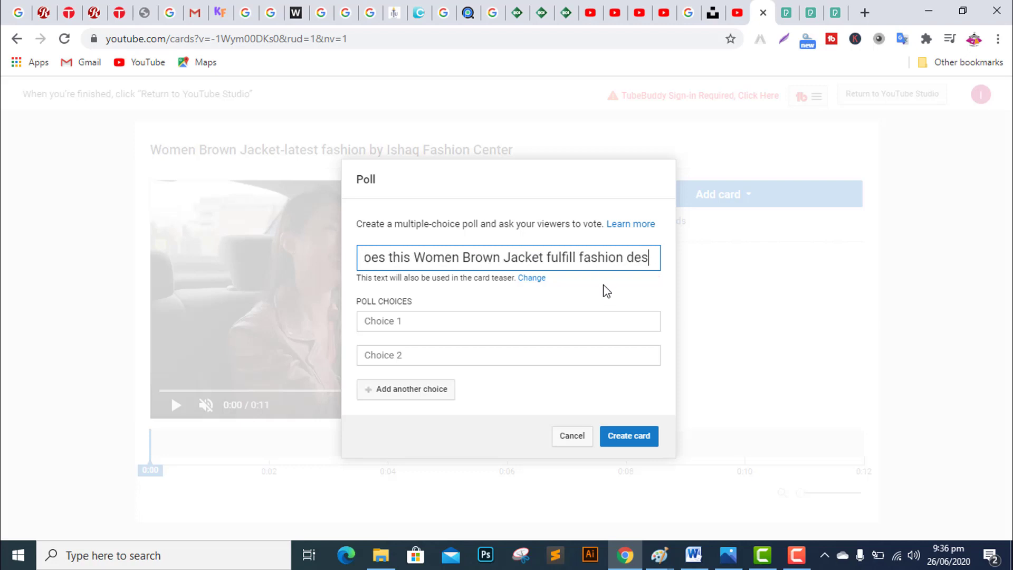
pyautogui.press('BackSpace')
pyautogui.write('n')
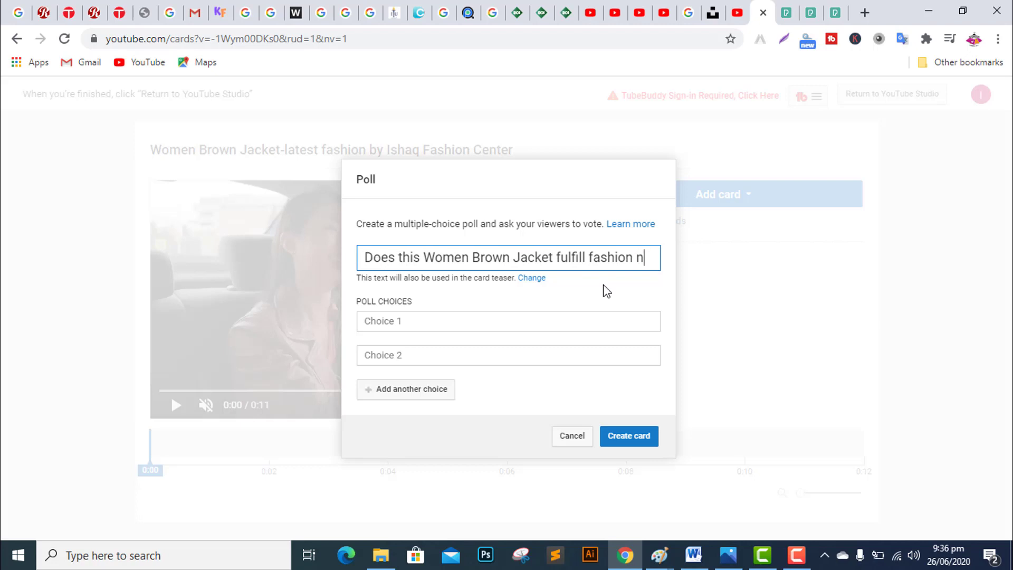
pyautogui.write('eed?')
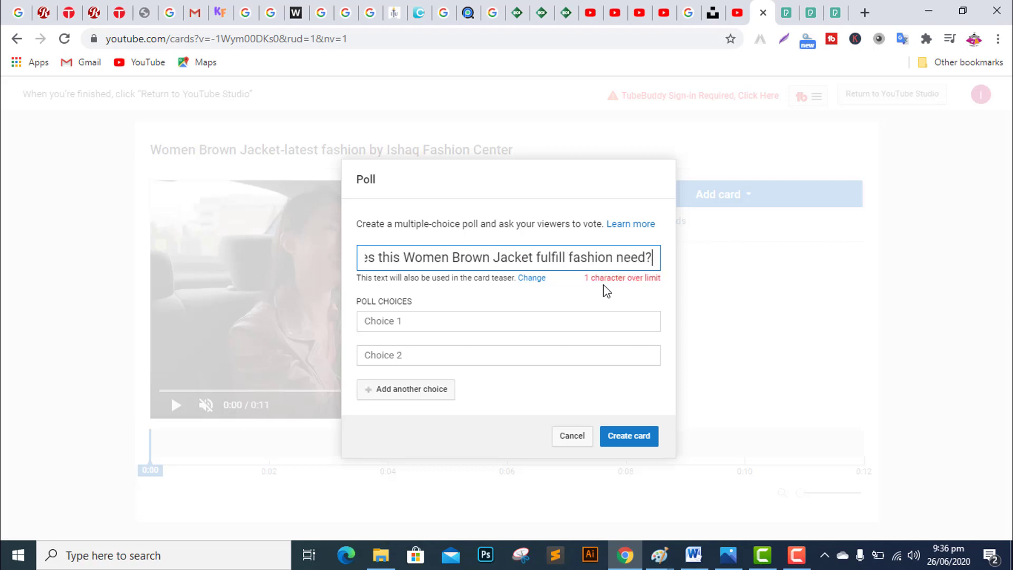
pyautogui.press('BackSpace')
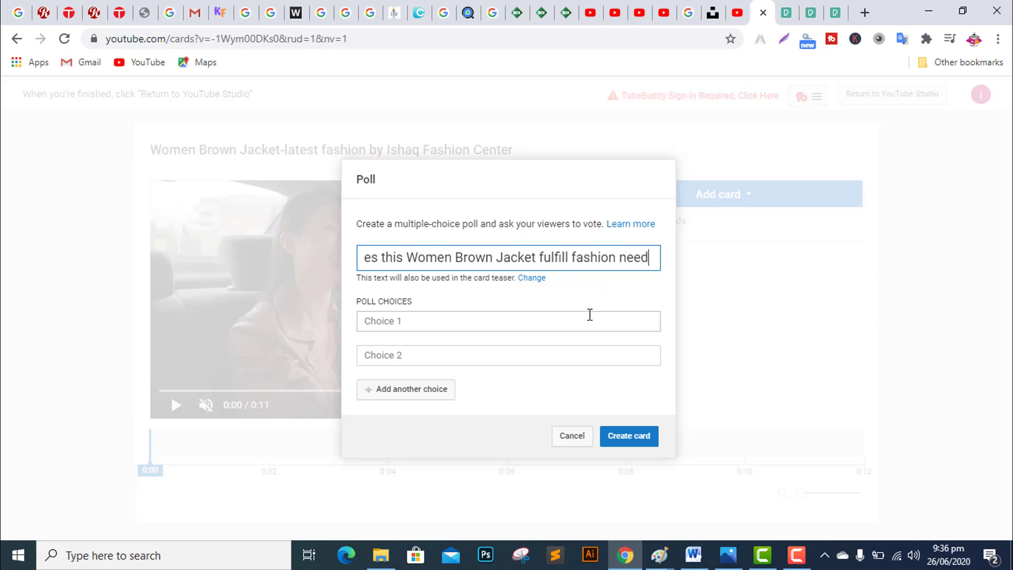
# Set the poll choices to "Yes" and "No" and create the card
pyautogui.click(497, 316)
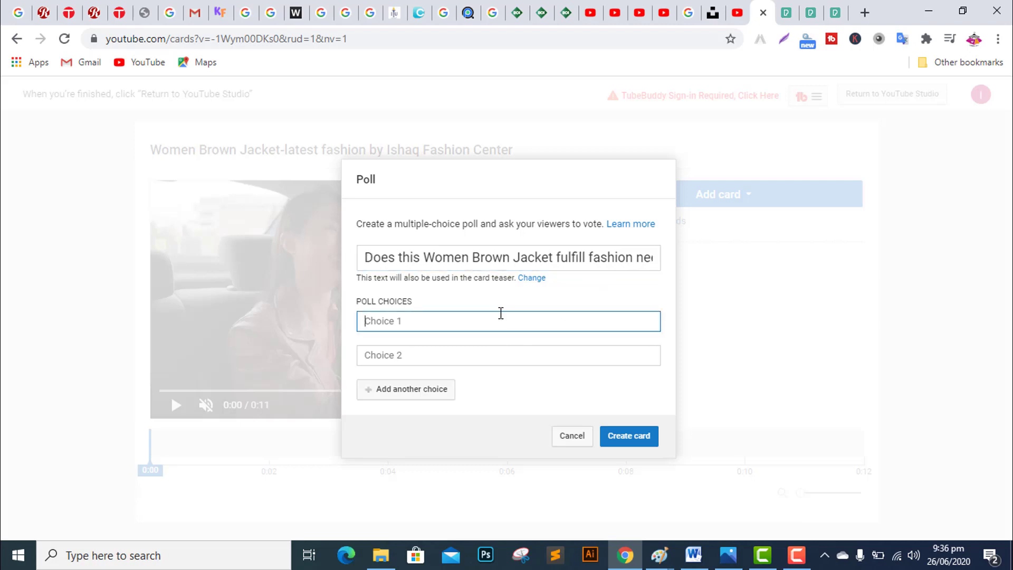
pyautogui.write('Yes')
pyautogui.click(432, 348)
pyautogui.write('No')
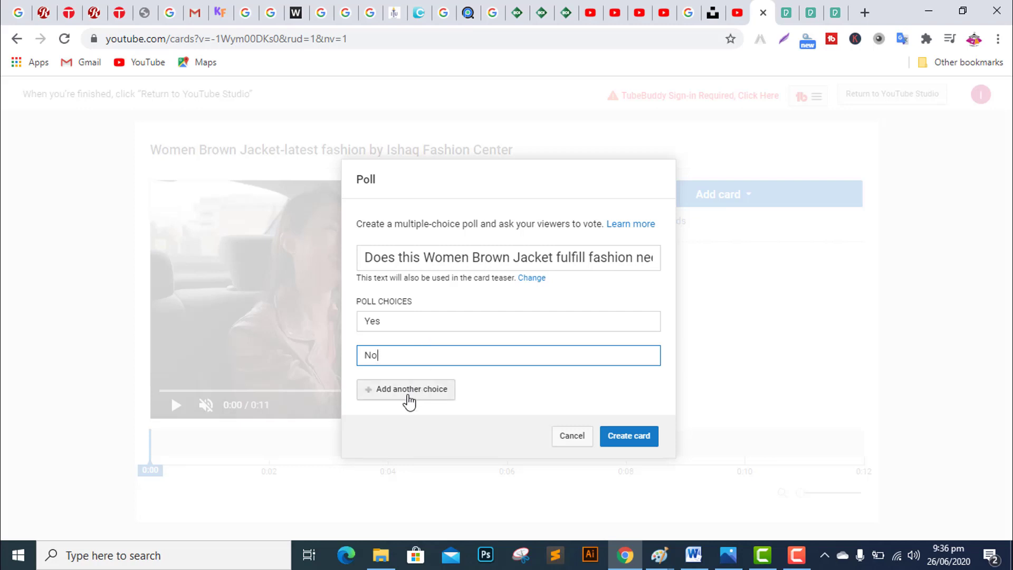
pyautogui.click(648, 442)
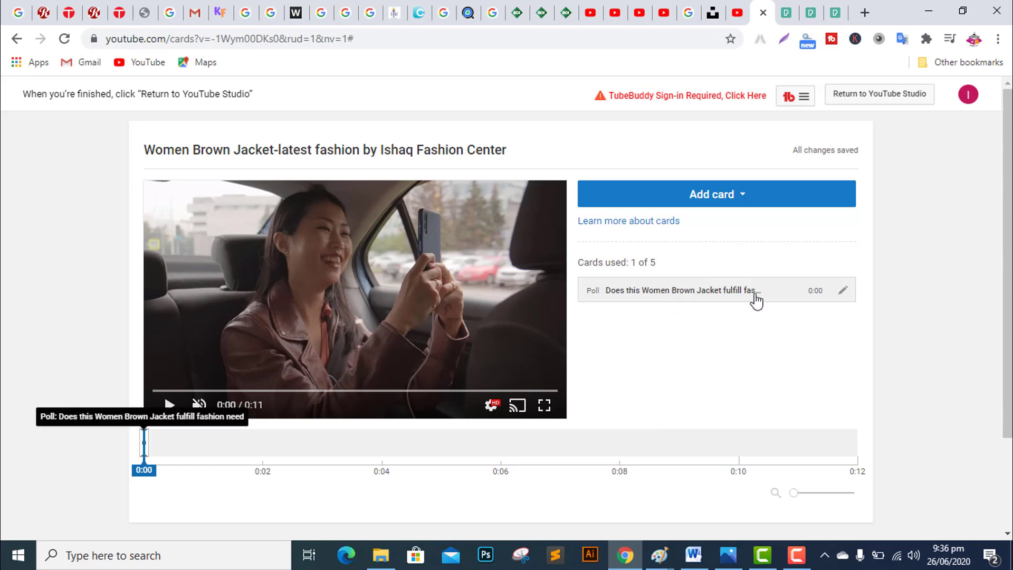
# Open the poll card for editing, capture its dialog as a screenshot, and paste it beneath the Task#04 heading in Word
pyautogui.click(842, 291)
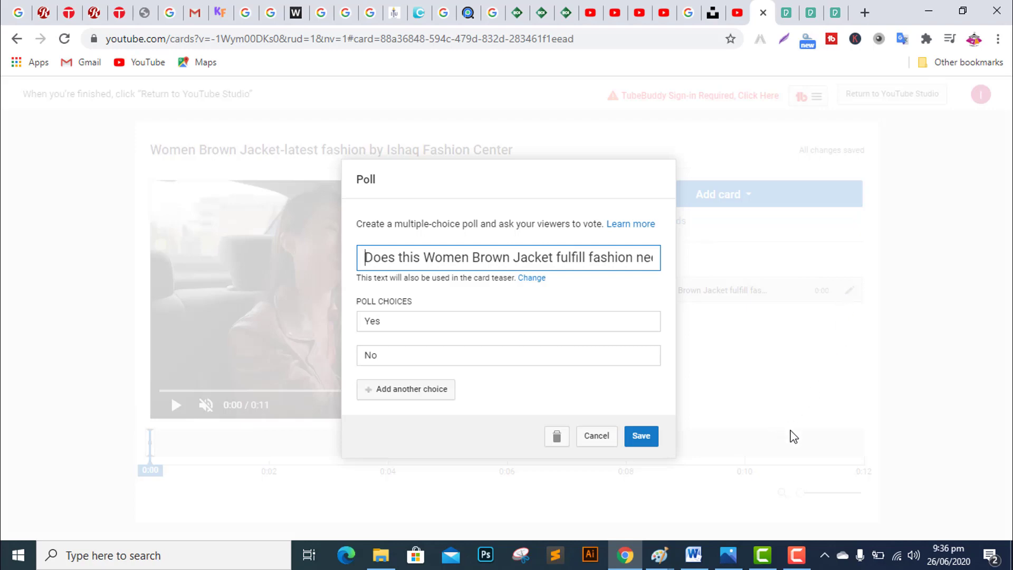
pyautogui.press('super+shift+s')
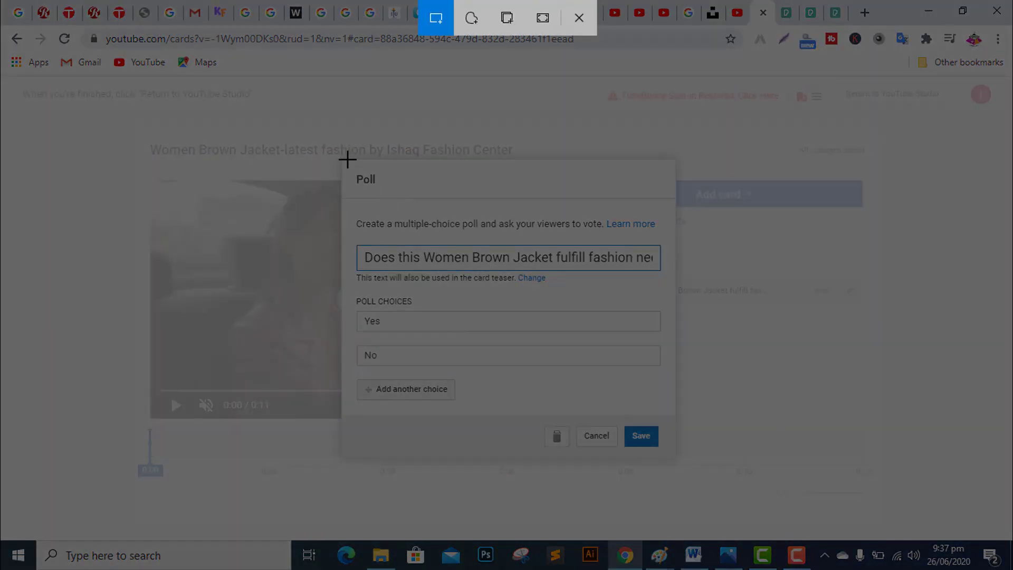
pyautogui.moveTo(345, 160)
pyautogui.mouseDown()
pyautogui.moveTo(572, 216)
pyautogui.moveTo(691, 421)
pyautogui.moveTo(679, 457)
pyautogui.mouseUp()
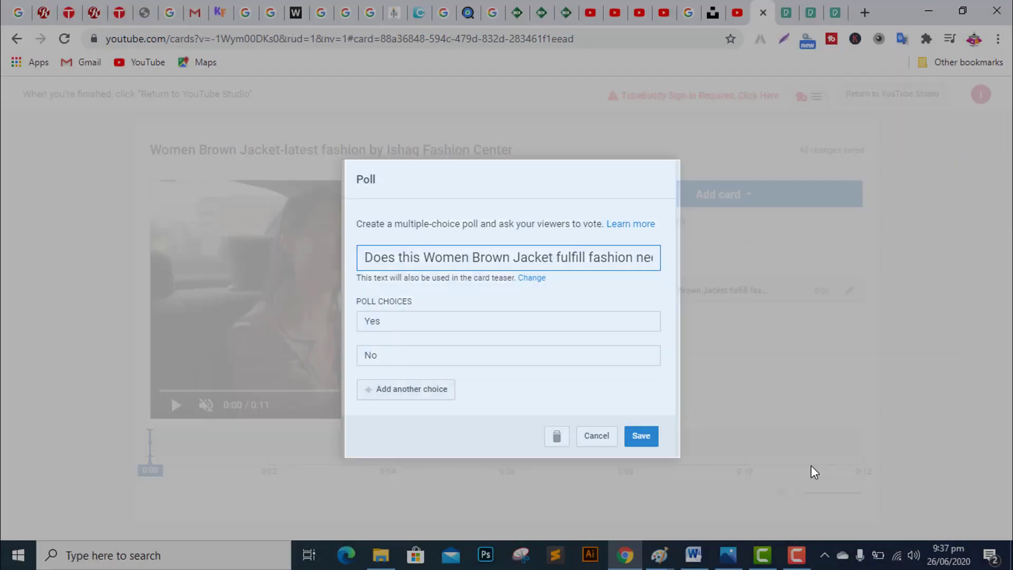
pyautogui.click(693, 555)
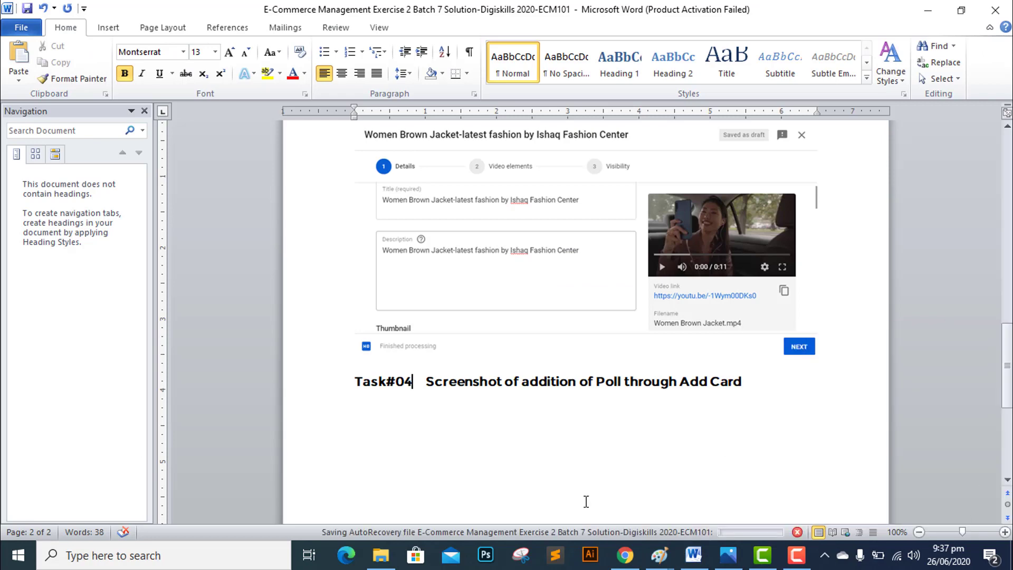
pyautogui.press('Return')
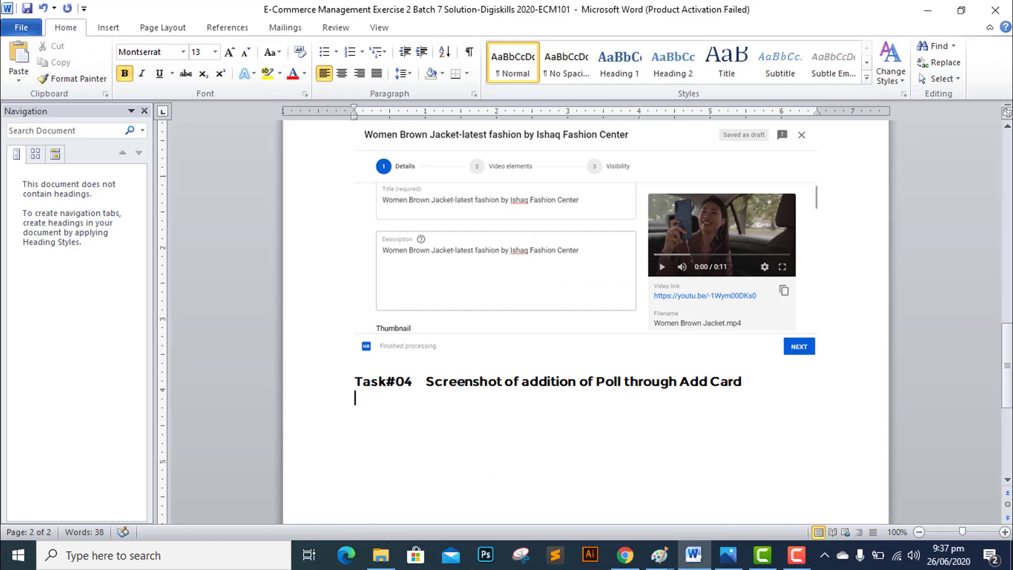
pyautogui.hotkey('ctrl', 'v')
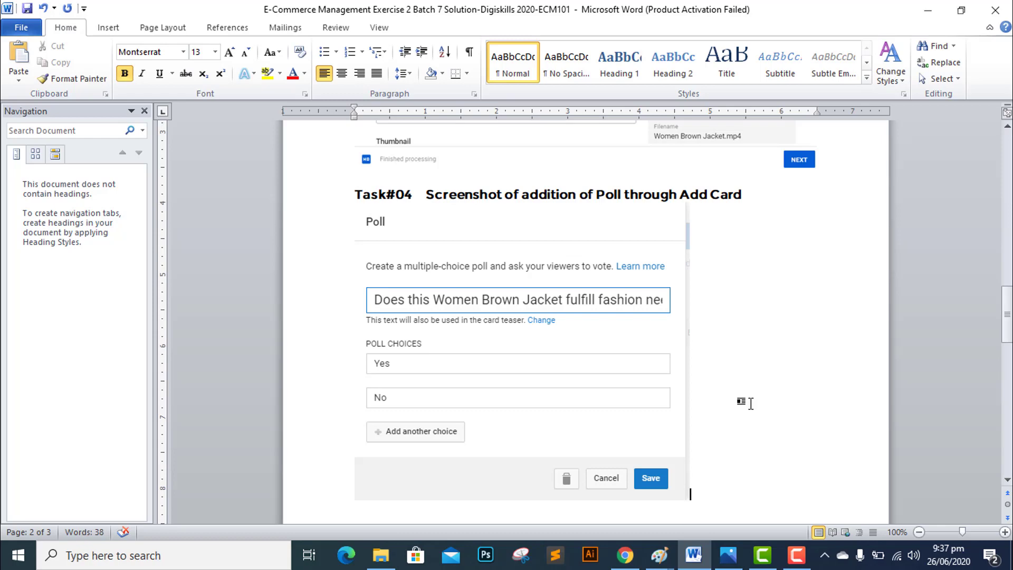
# Check the fifth task in the exercise image, then copy the Task#04 heading onto page 3 of the Word document
pyautogui.scroll(-5, 749, 398)
pyautogui.scroll(-3, 752, 404)
pyautogui.click(384, 392)
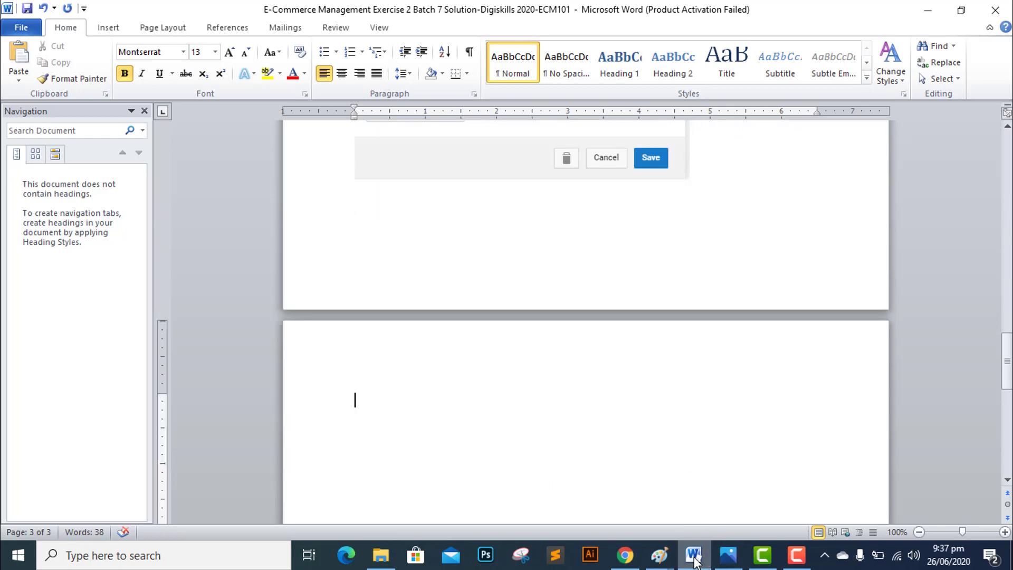
pyautogui.click(730, 556)
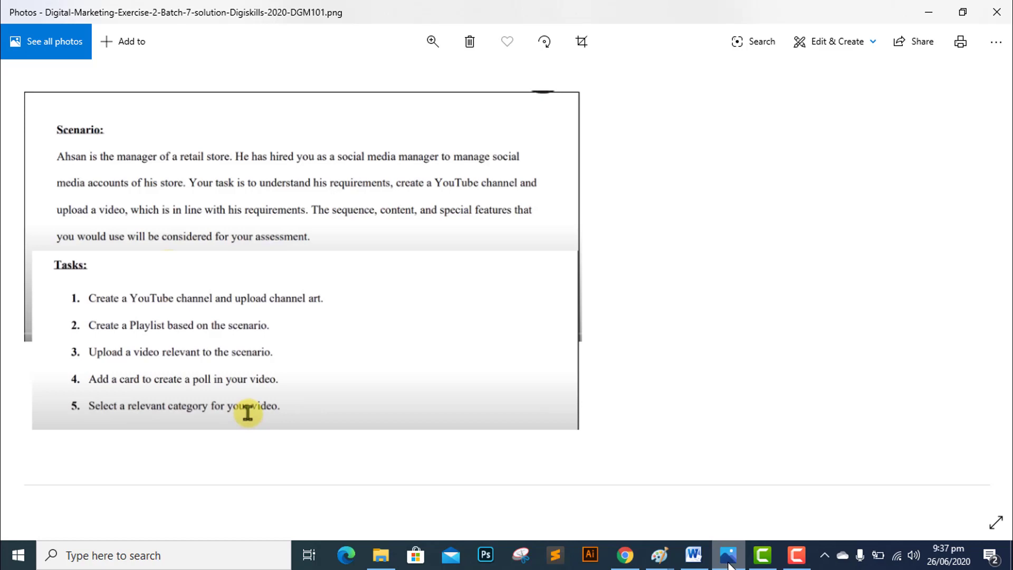
pyautogui.click(693, 562)
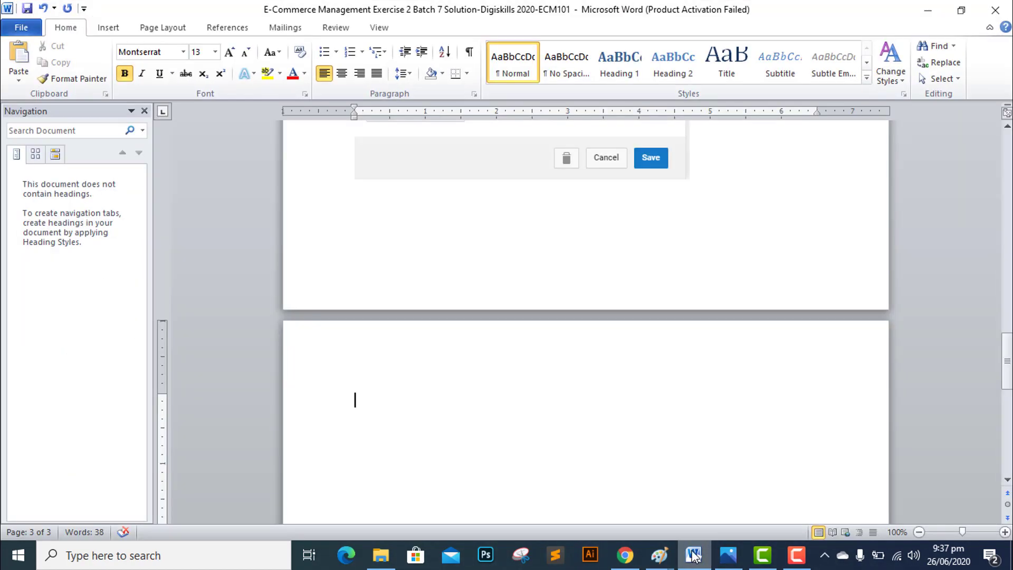
pyautogui.scroll(2, 686, 459)
pyautogui.scroll(5, 686, 459)
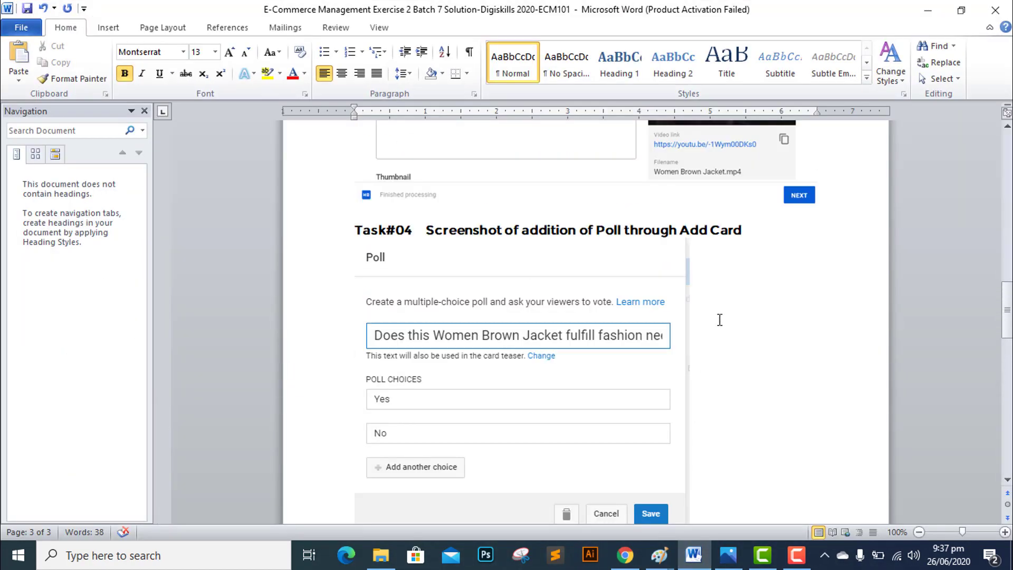
pyautogui.moveTo(743, 228); pyautogui.dragTo(376, 233)
pyautogui.hotkey('ctrl', 'c')
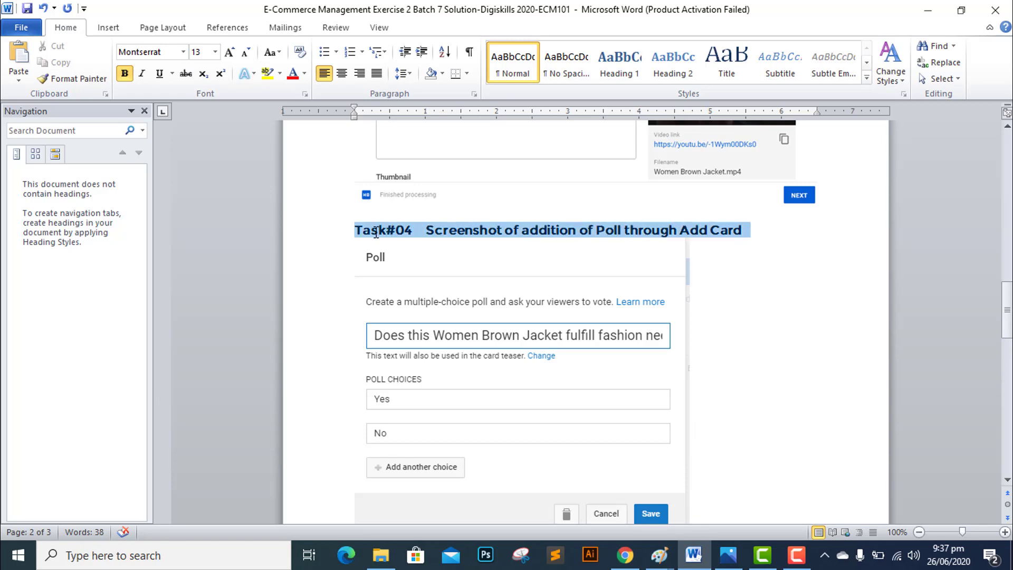
pyautogui.scroll(-4, 446, 391)
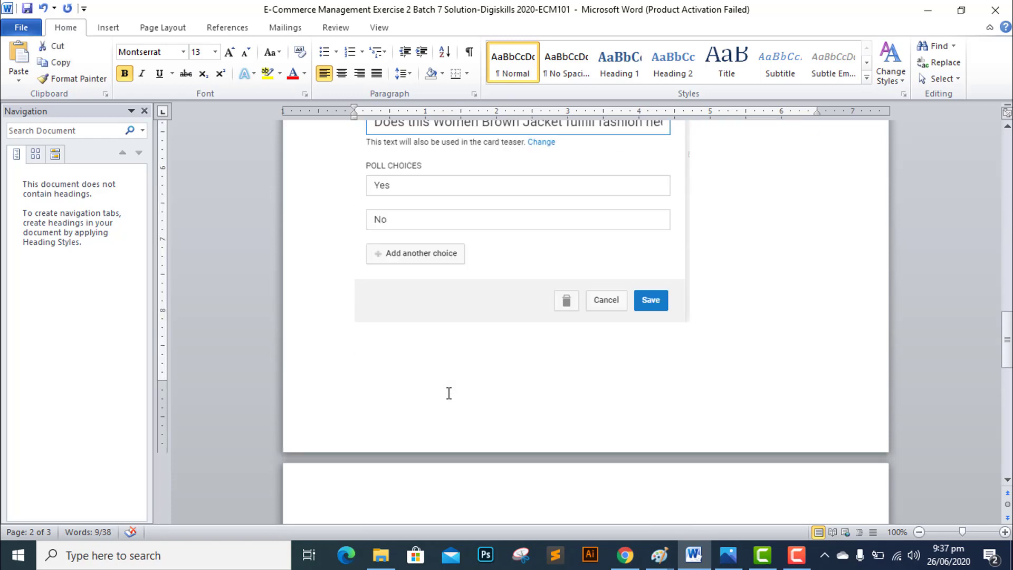
pyautogui.click(394, 510)
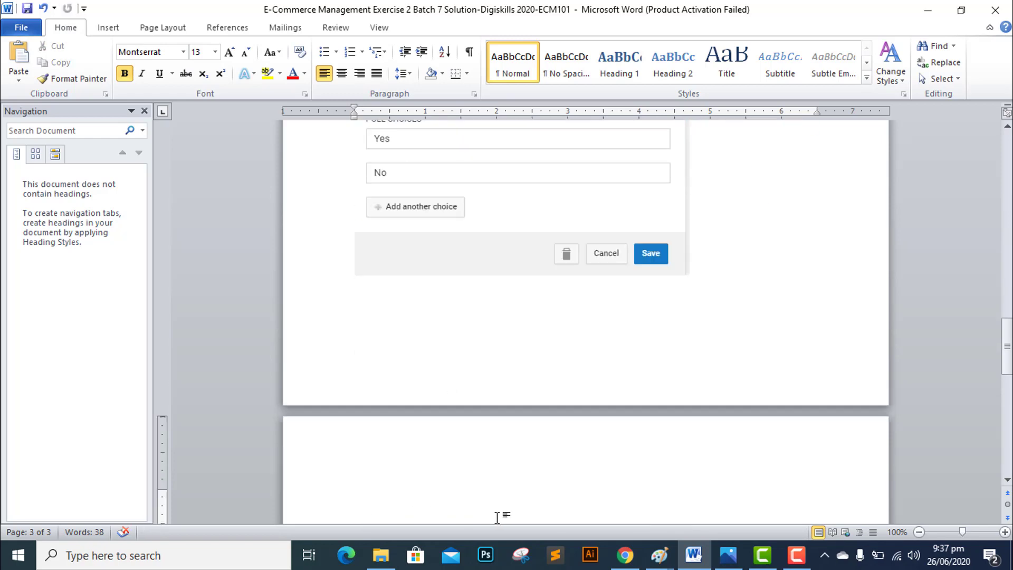
pyautogui.hotkey('ctrl', 'v')
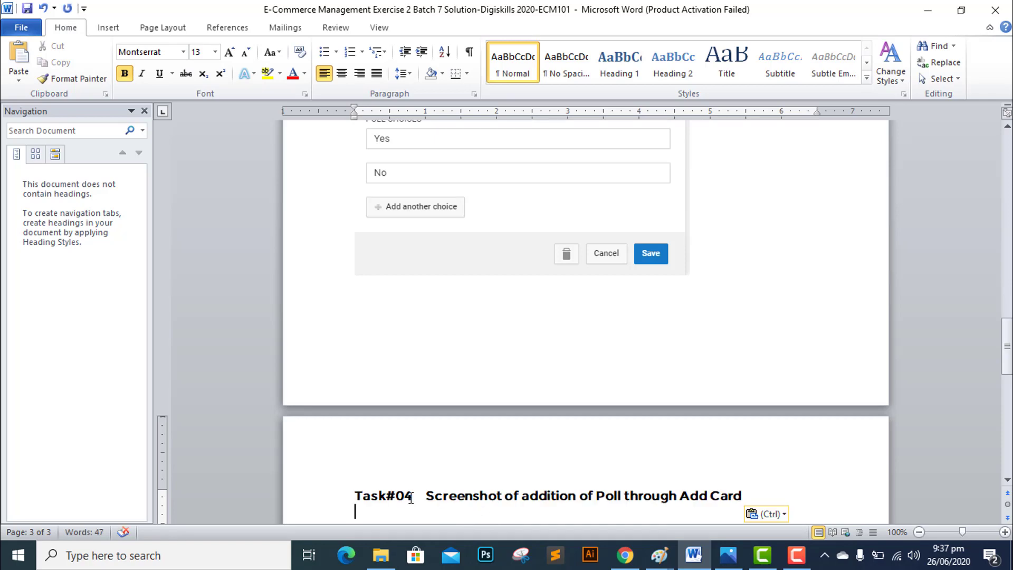
# Change the copied heading on page 3 to "Task#05 Screenshot of selected category for uploaded Vidoe"
pyautogui.click(412, 497)
pyautogui.press('BackSpace')
pyautogui.write('5')
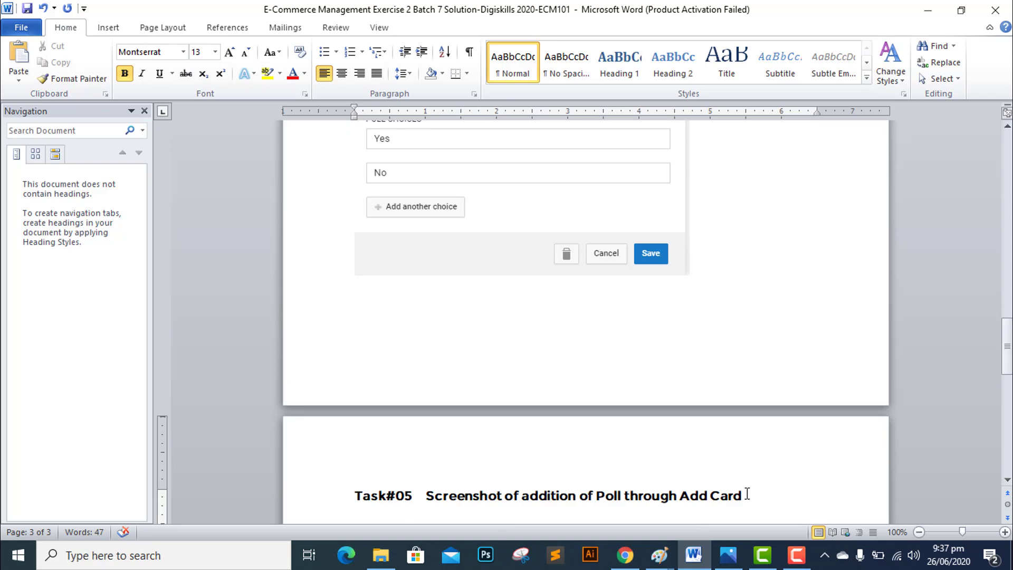
pyautogui.moveTo(744, 495); pyautogui.dragTo(565, 500)
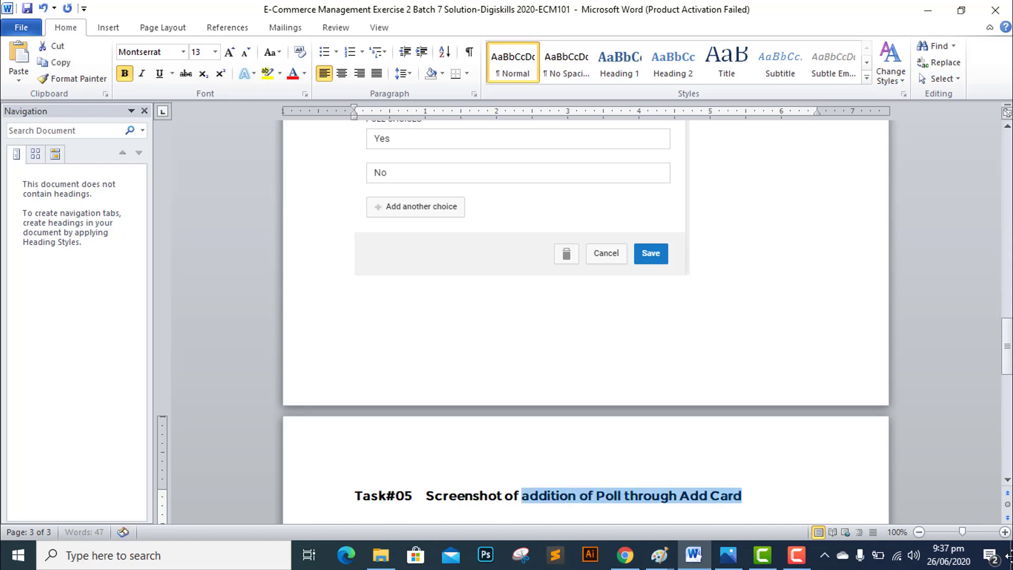
pyautogui.write('selec')
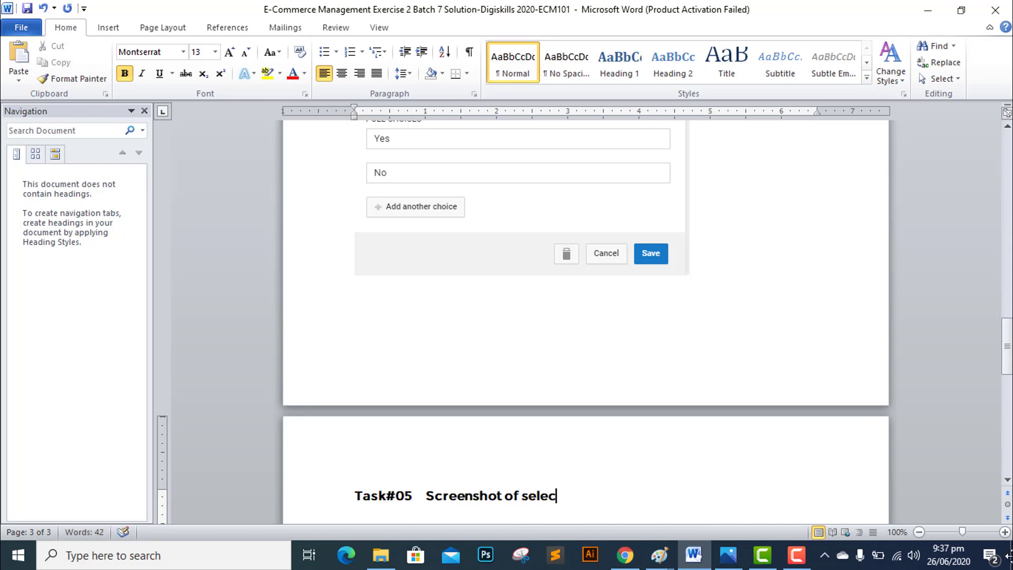
pyautogui.write('ted cat')
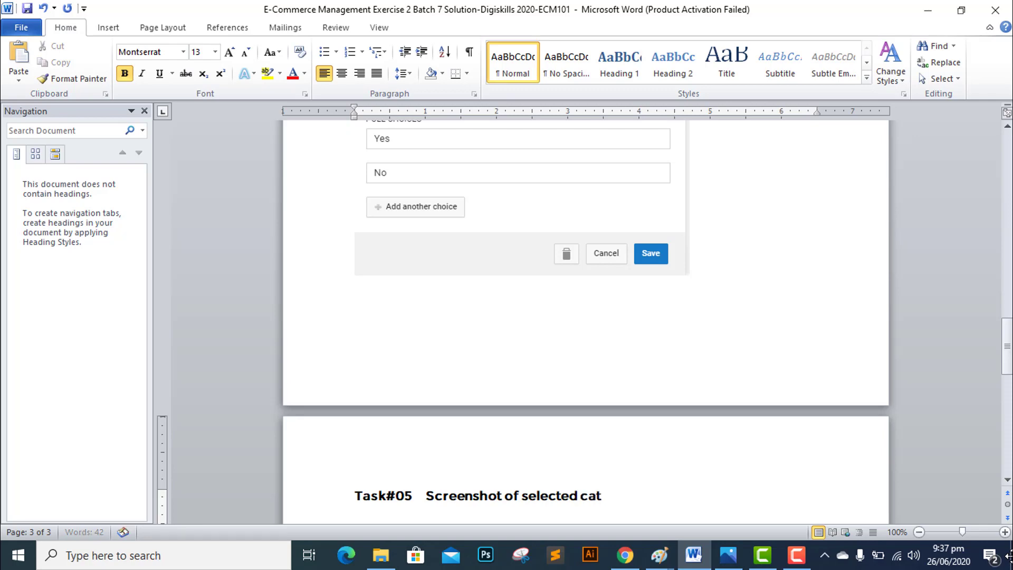
pyautogui.write('egory for uploaded Vidoe')
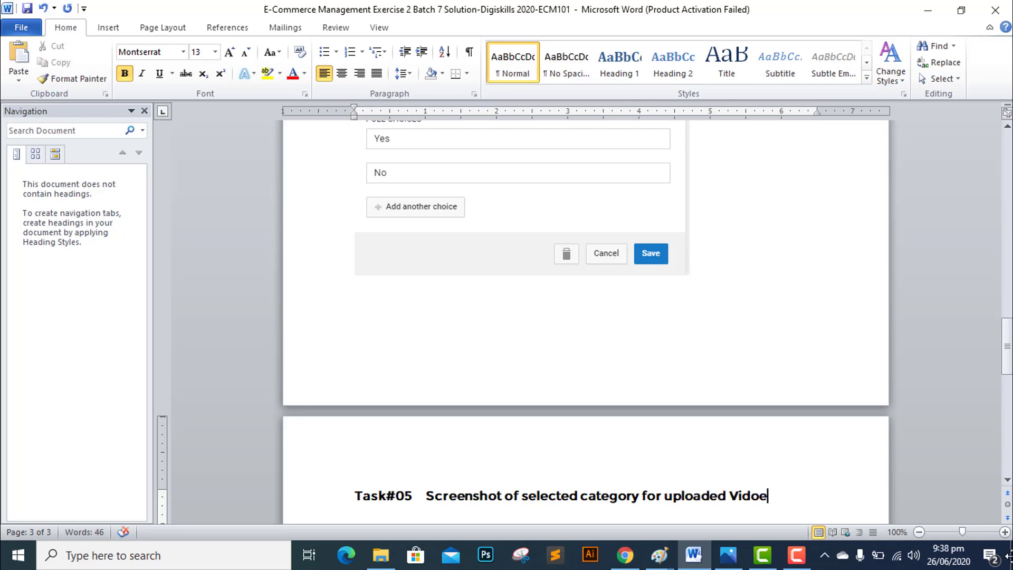
# Switch to Chrome, save the poll card, and return to the video's upload in YouTube Studio
pyautogui.click(632, 558)
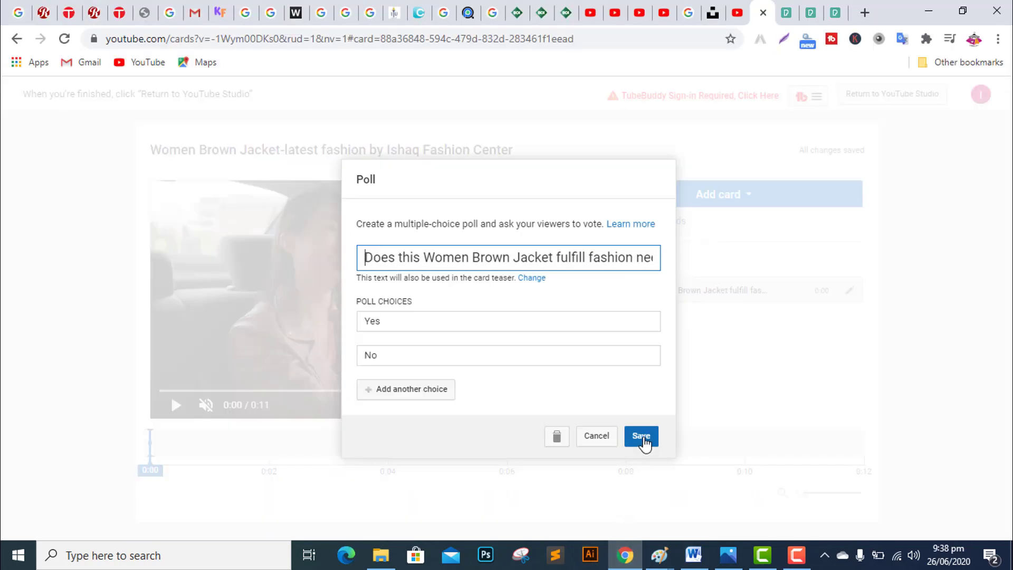
pyautogui.click(643, 439)
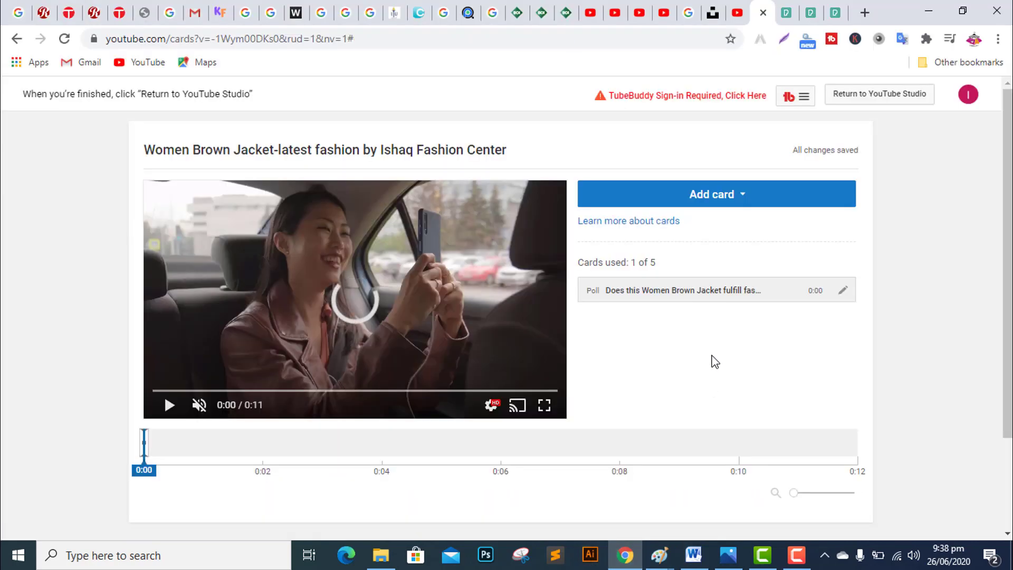
pyautogui.click(864, 99)
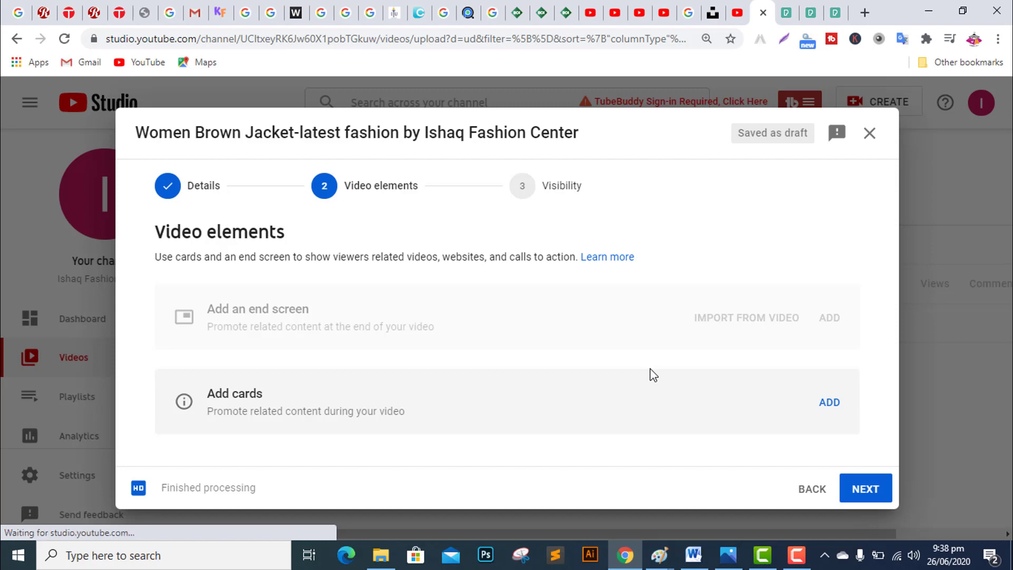
pyautogui.click(795, 554)
pyautogui.click(942, 480)
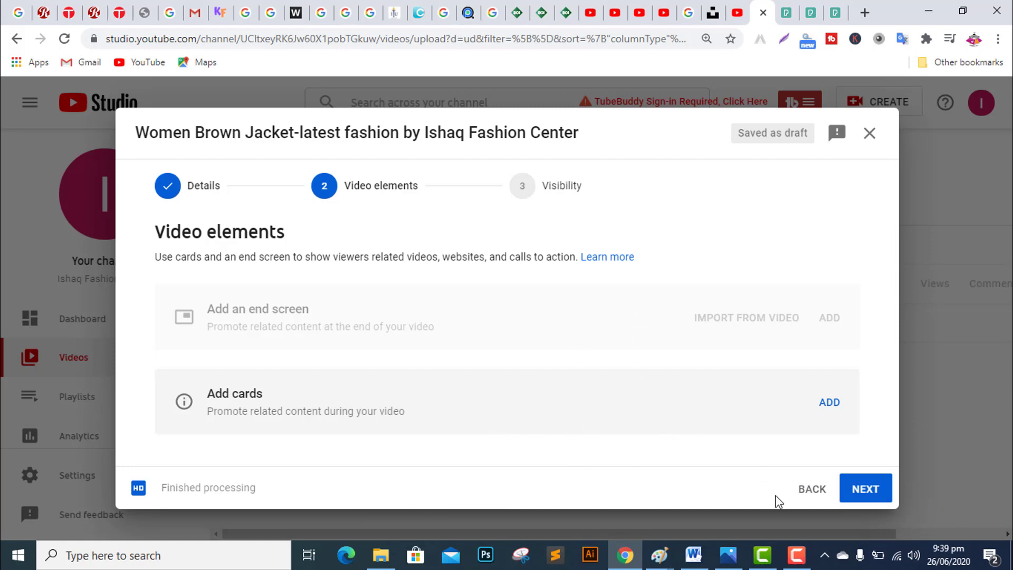
# Go back to the upload's Details stage and expand its additional options
pyautogui.click(813, 491)
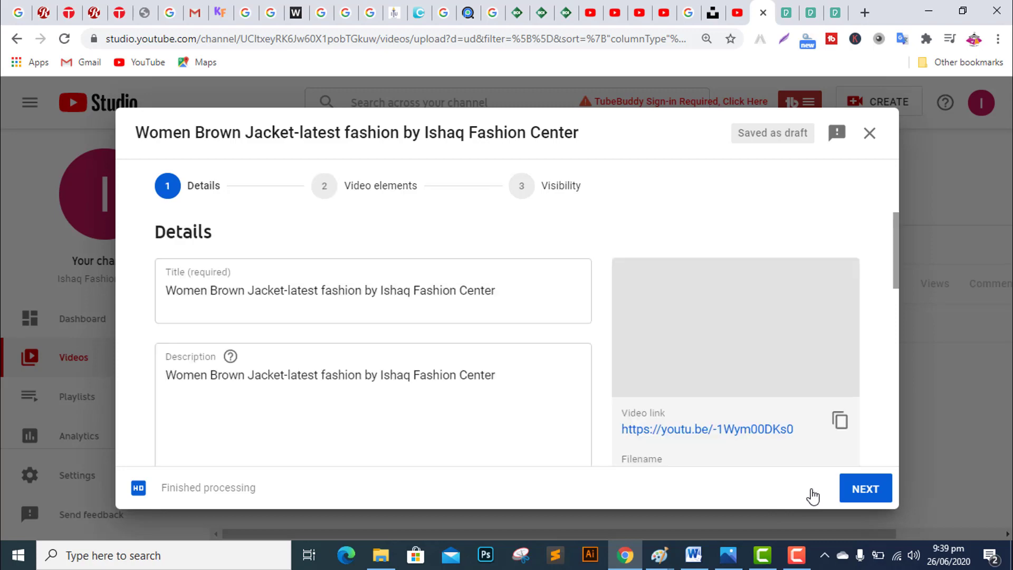
pyautogui.scroll(-10, 442, 375)
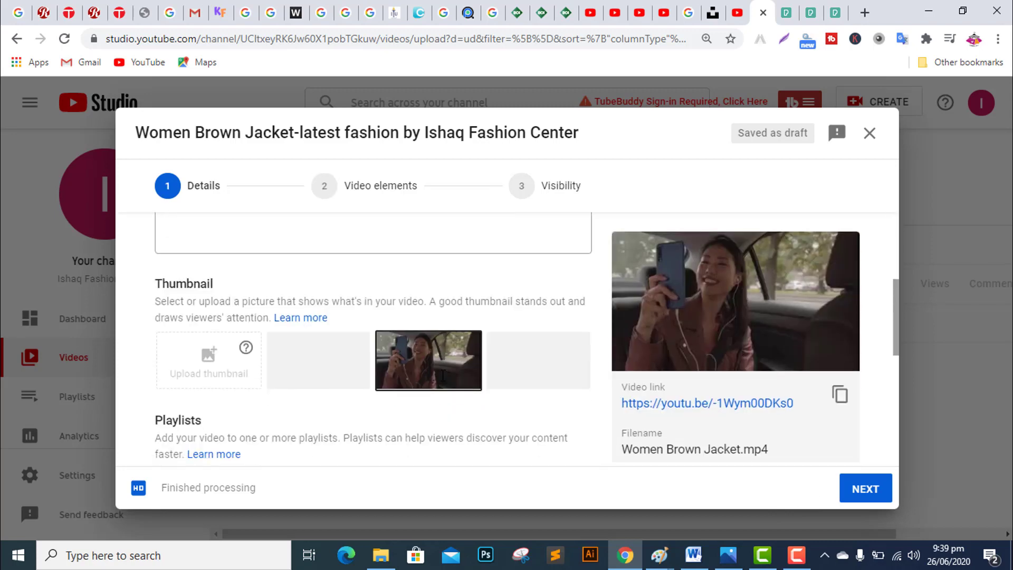
pyautogui.scroll(-3, 443, 382)
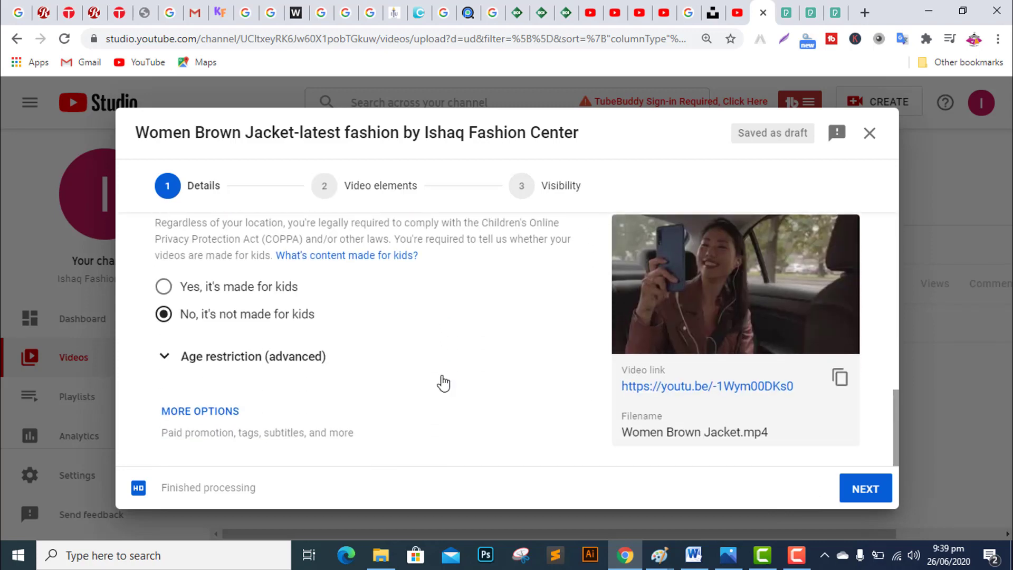
pyautogui.click(221, 412)
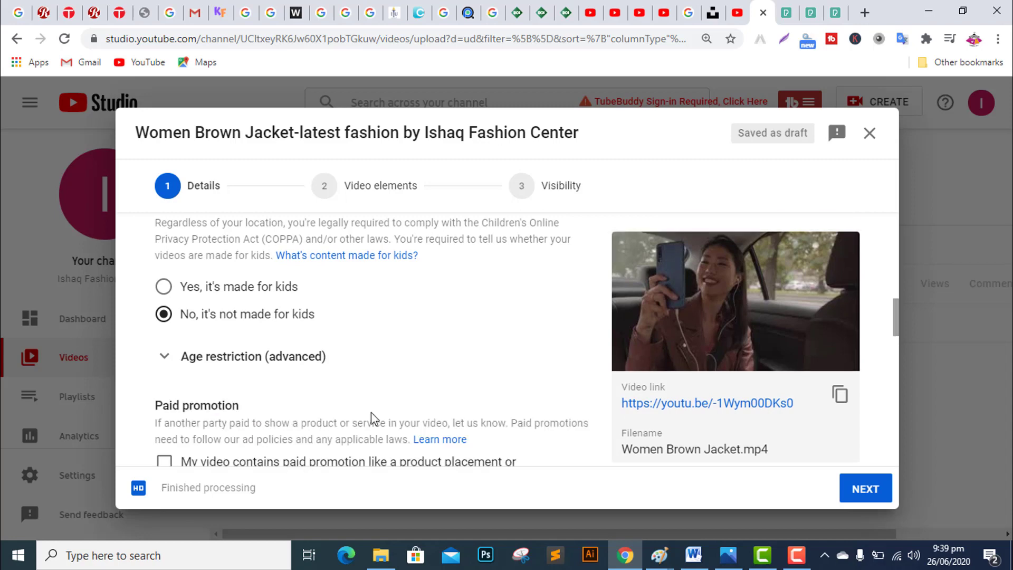
# Set the video's category to Howto & Style
pyautogui.scroll(-8, 492, 401)
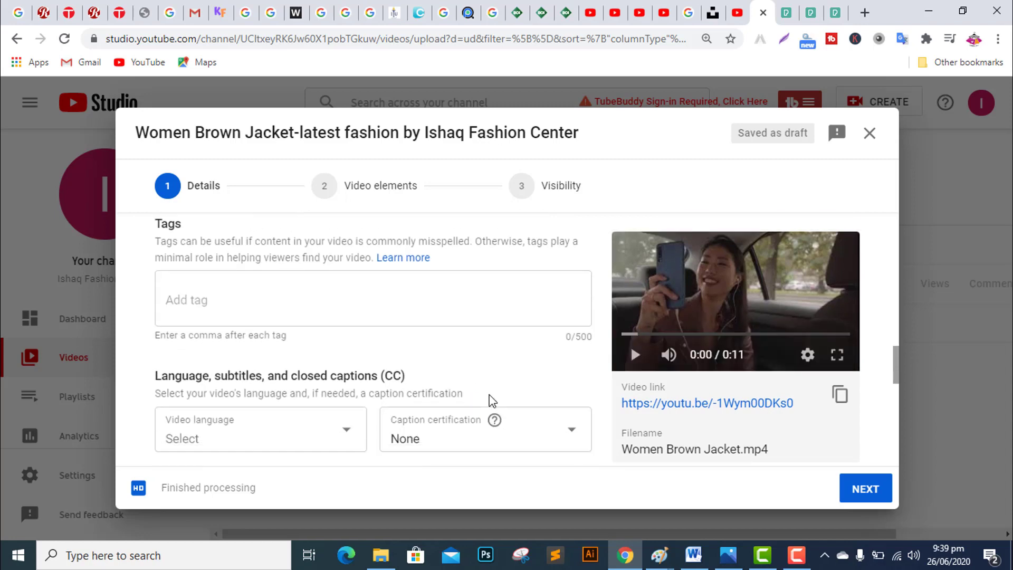
pyautogui.scroll(-5, 492, 401)
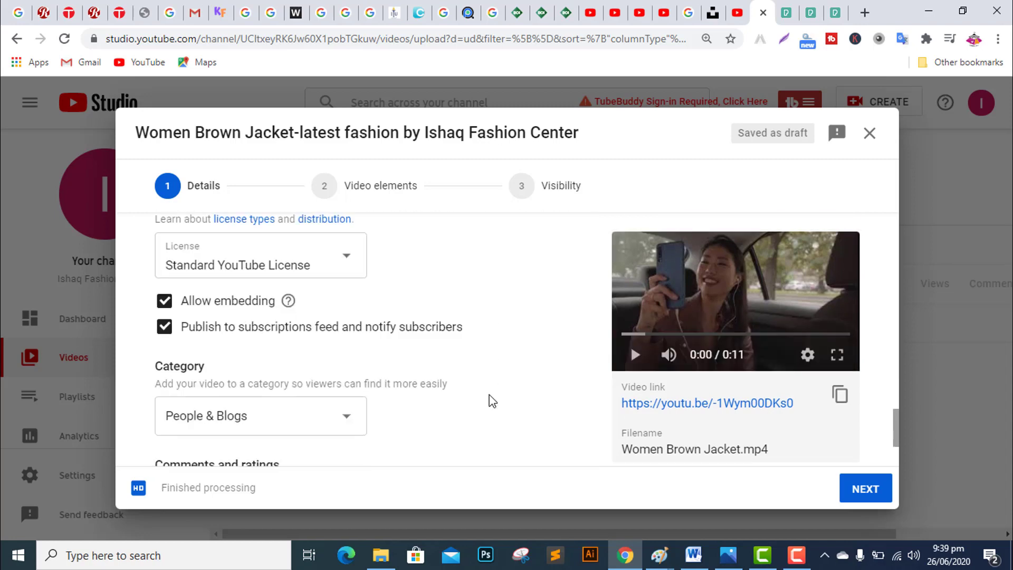
pyautogui.scroll(-1, 492, 401)
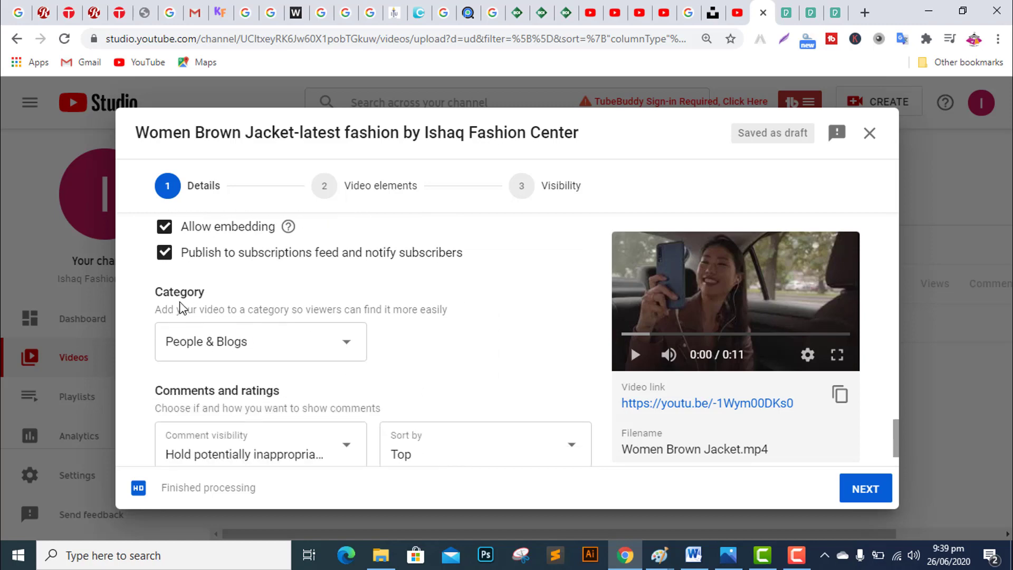
pyautogui.click(347, 344)
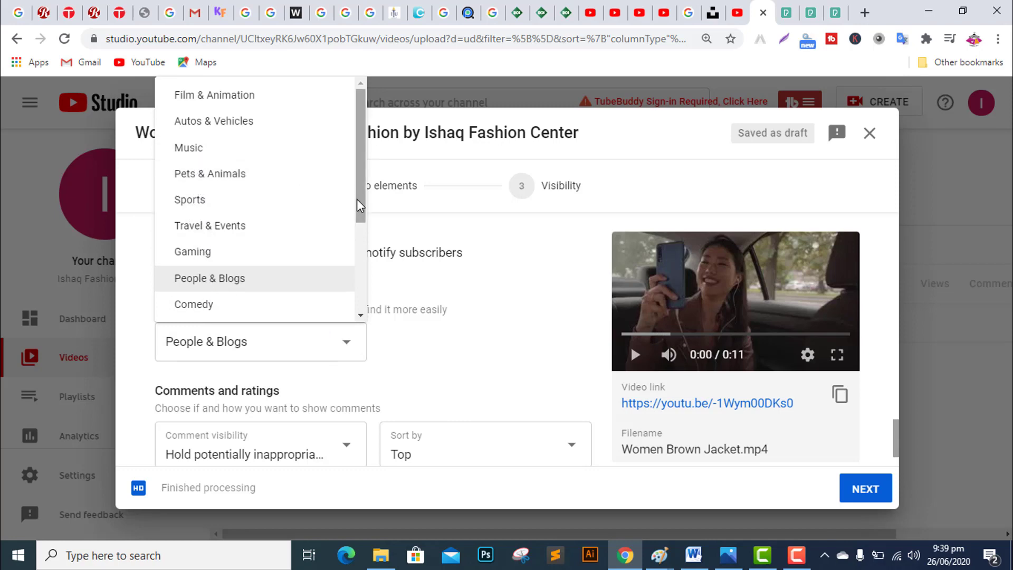
pyautogui.moveTo(358, 206); pyautogui.dragTo(364, 242)
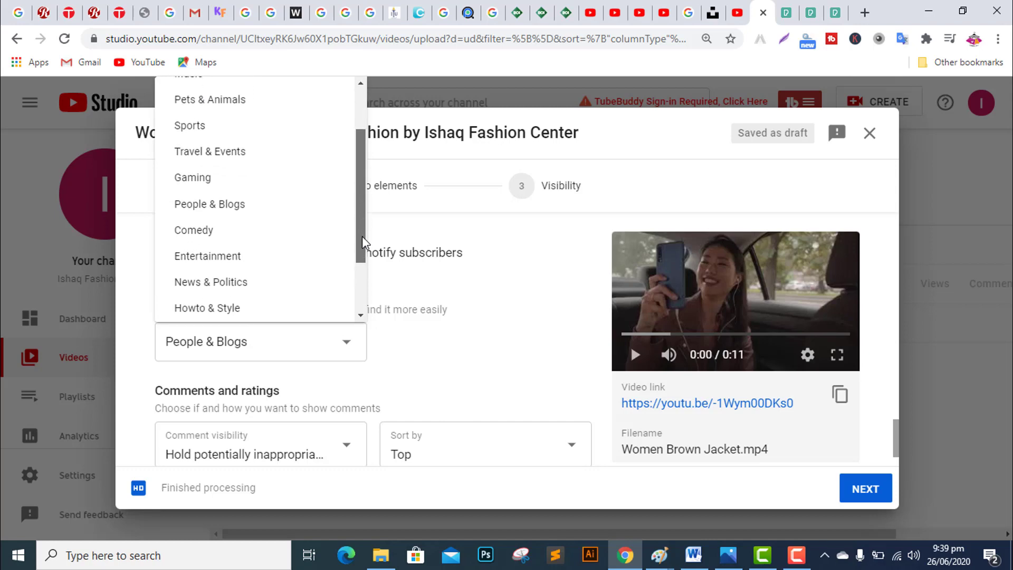
pyautogui.moveTo(363, 242); pyautogui.dragTo(365, 273)
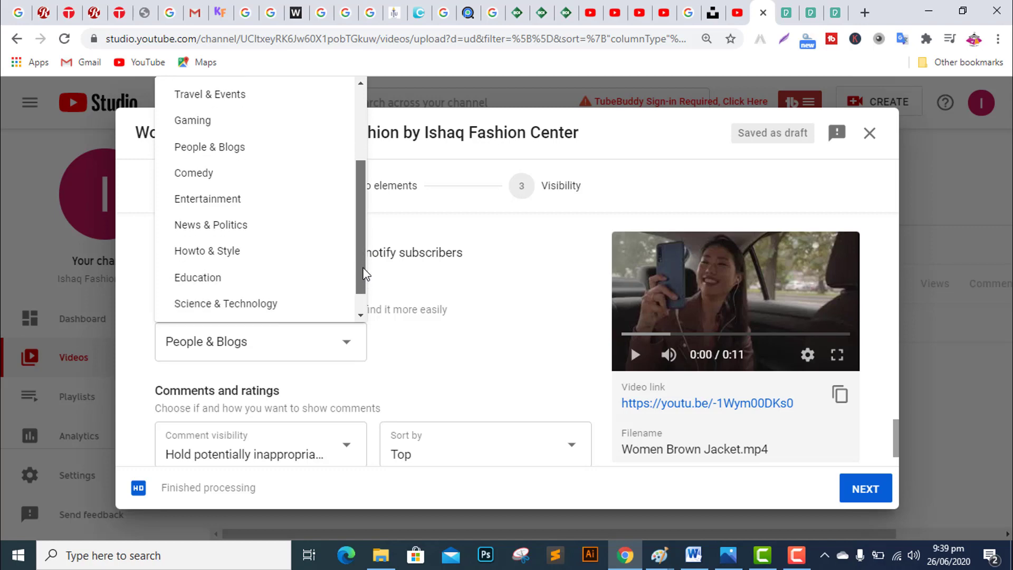
pyautogui.moveTo(365, 274); pyautogui.dragTo(366, 299)
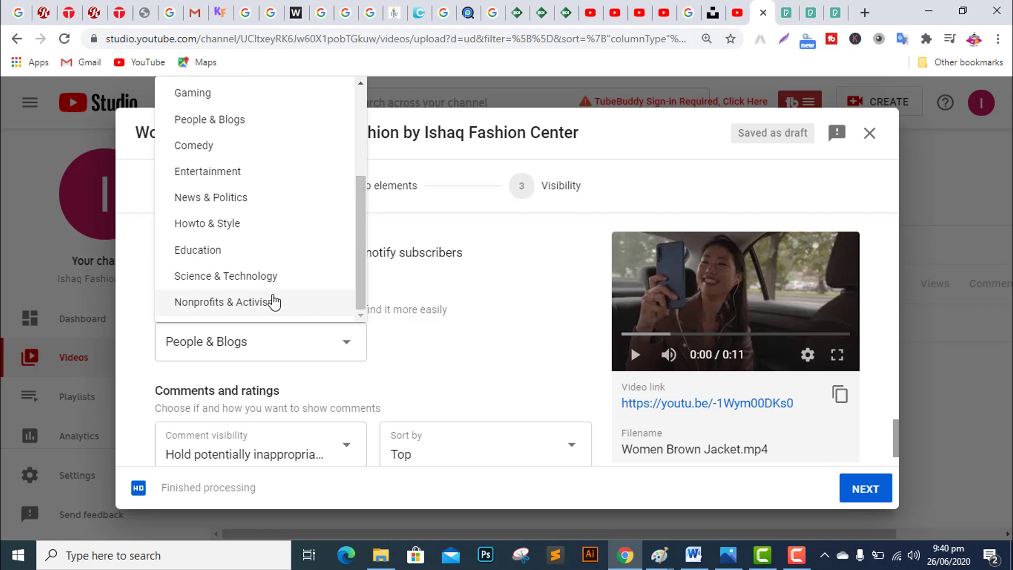
pyautogui.click(211, 229)
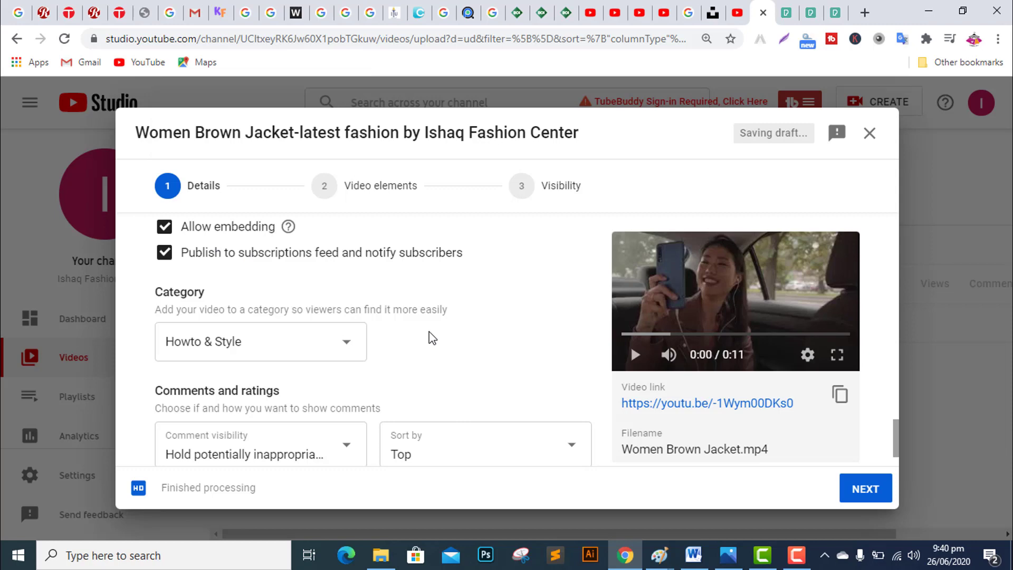
# Capture a screenshot of the upload dialog showing the Howto & Style category and paste it under the Task#05 heading in Word
pyautogui.press('super+shift+s')
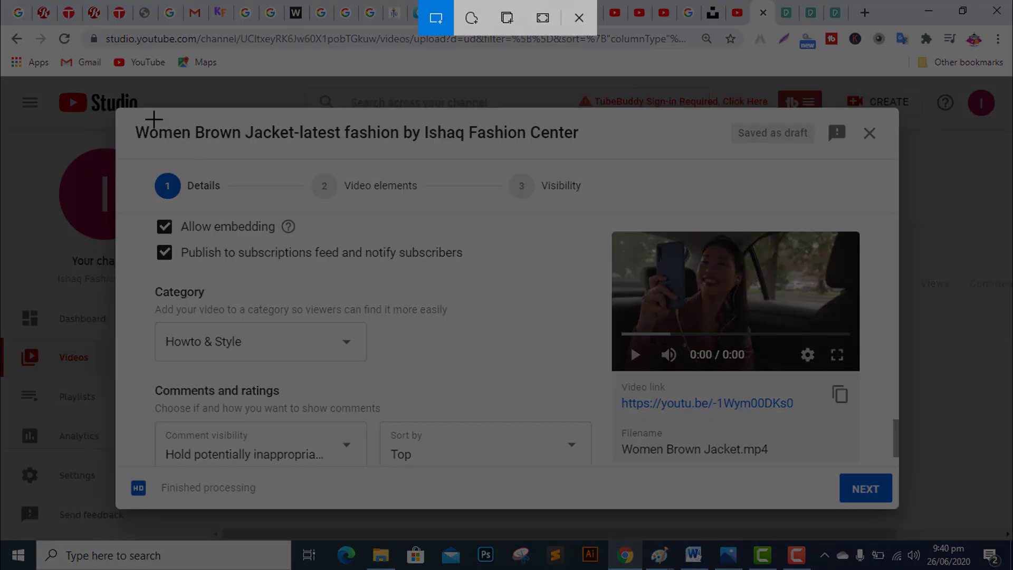
pyautogui.moveTo(117, 113); pyautogui.dragTo(904, 511)
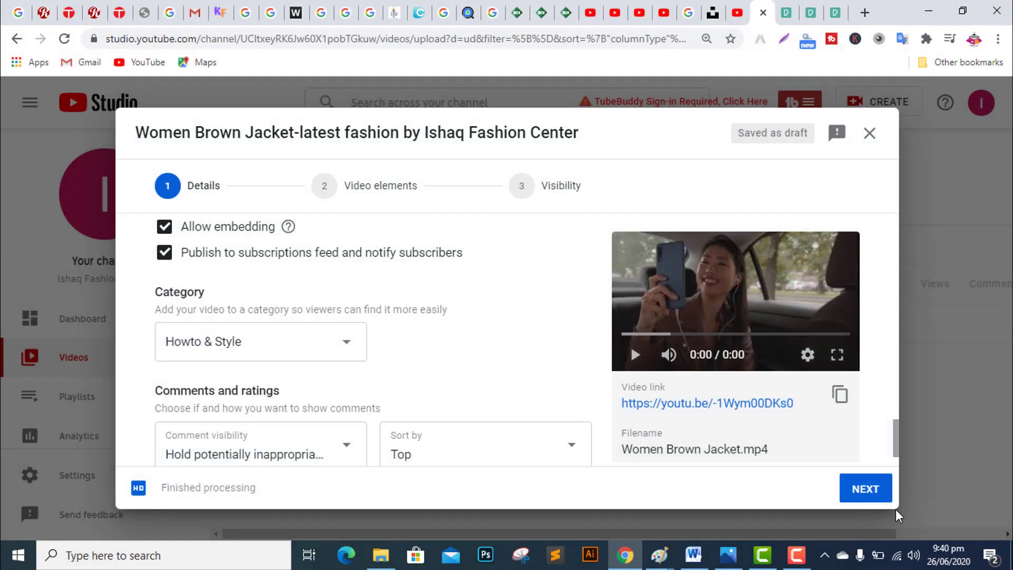
pyautogui.click(701, 562)
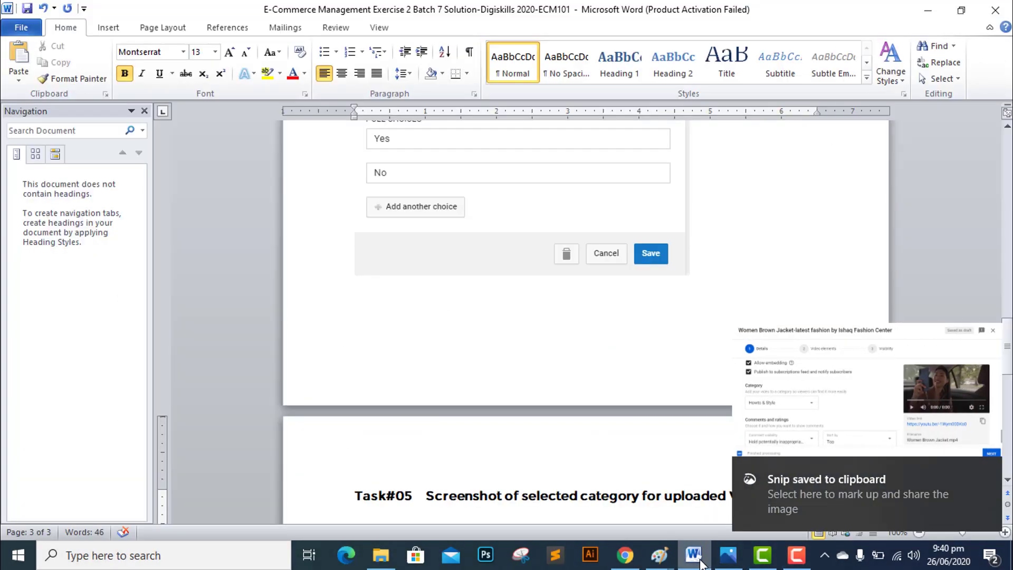
pyautogui.click(987, 471)
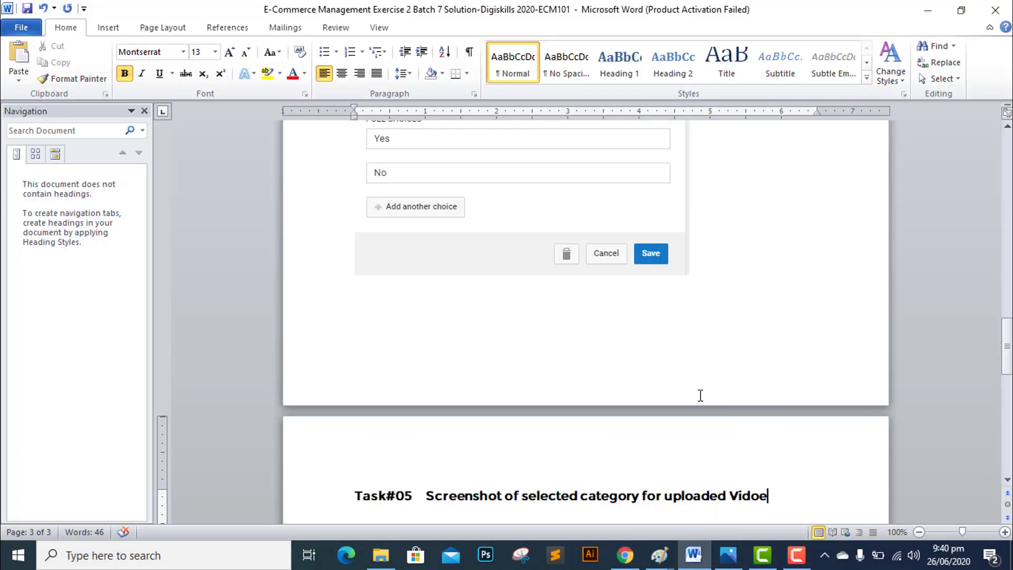
pyautogui.scroll(-3, 649, 412)
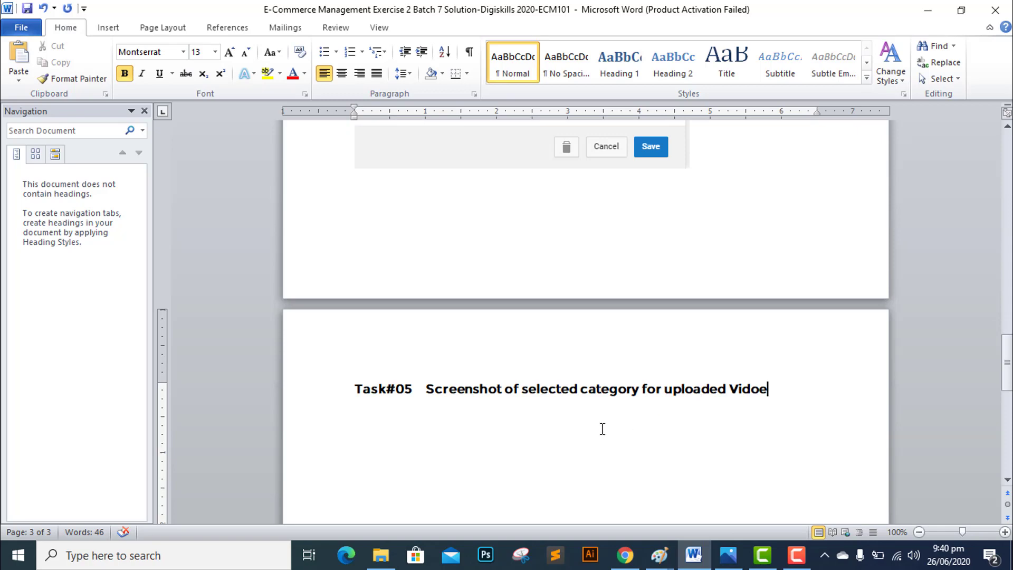
pyautogui.click(771, 403)
pyautogui.hotkey('ctrl', 'v')
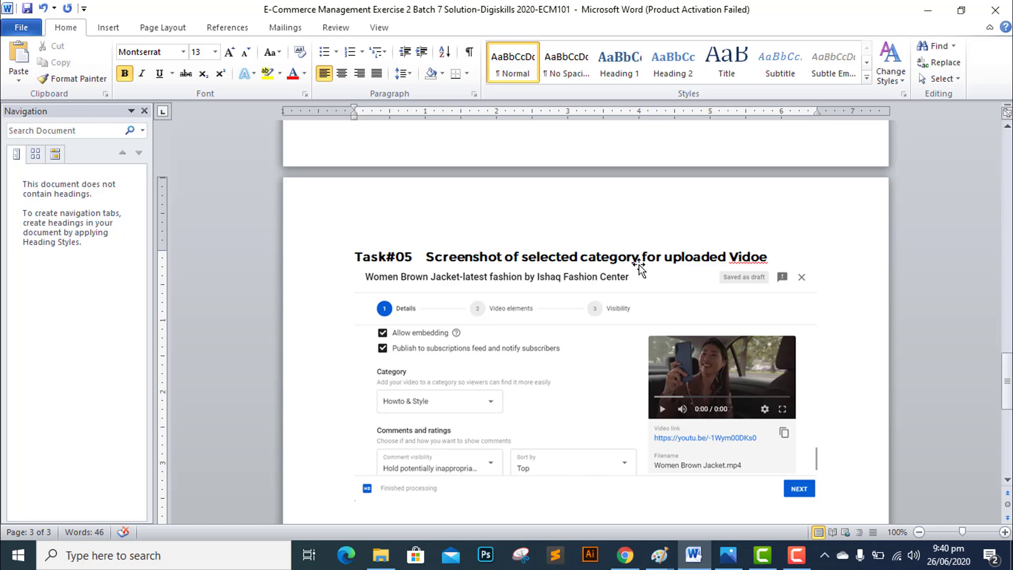
# Correct the last word of the Task#05 heading to "Video"
pyautogui.click(771, 257)
pyautogui.press('BackSpace')
pyautogui.press('BackSpace')
pyautogui.write('eo')
# Insert a blank line between the Task#01 heading and the channel screenshot on page 1
pyautogui.scroll(15, 594, 302)
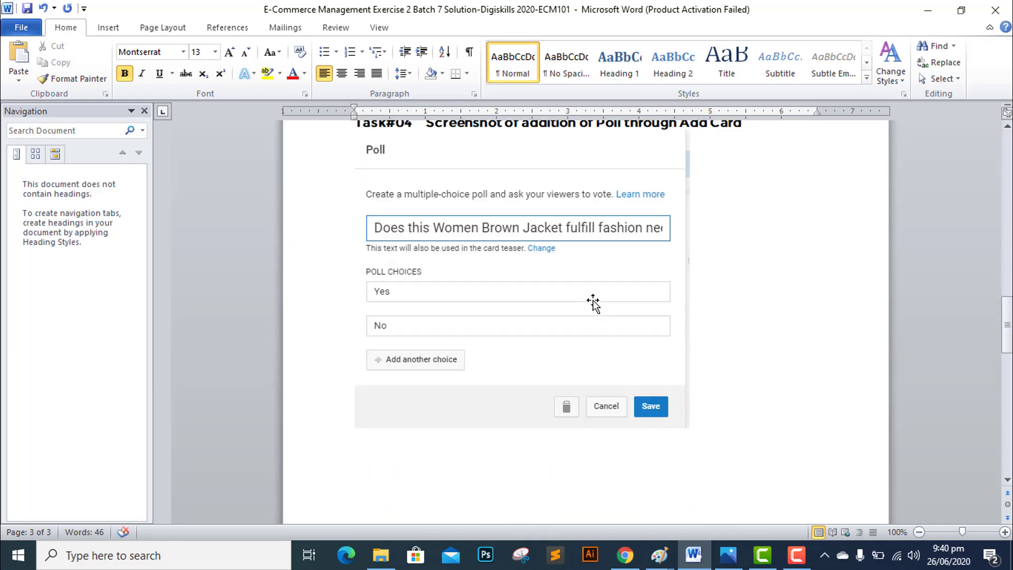
pyautogui.scroll(10, 594, 300)
pyautogui.scroll(15, 594, 300)
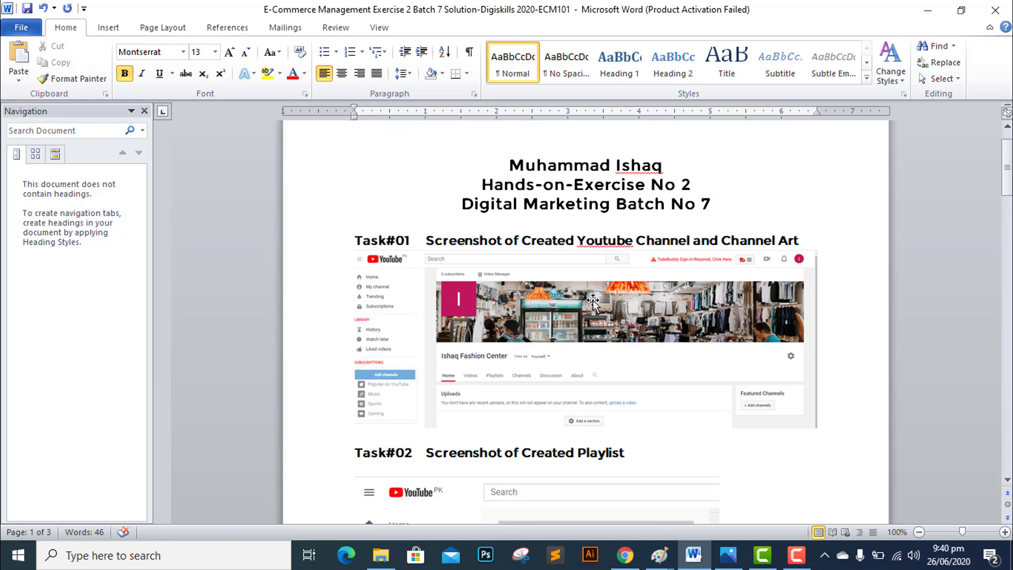
pyautogui.click(817, 239)
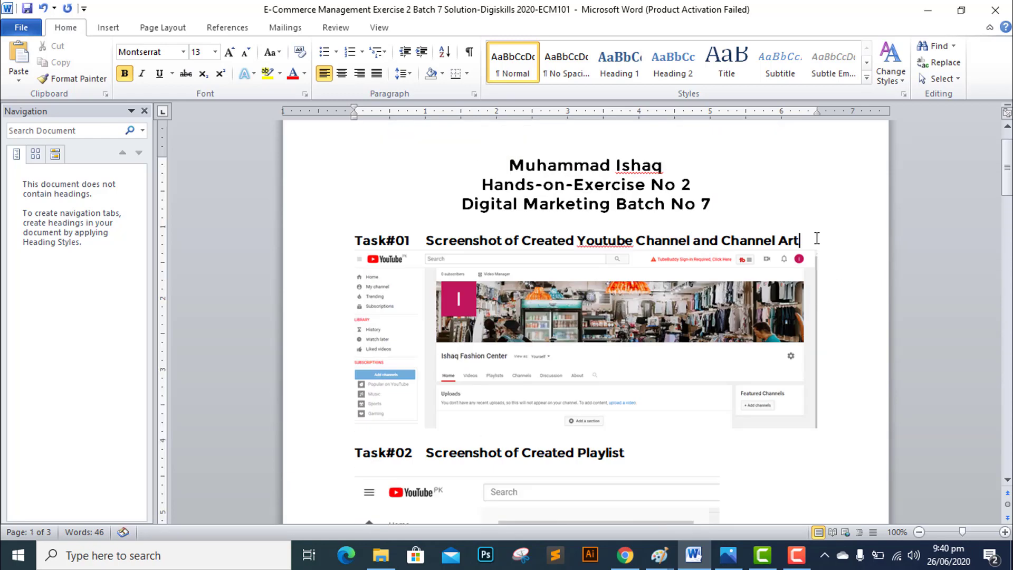
pyautogui.press('Return')
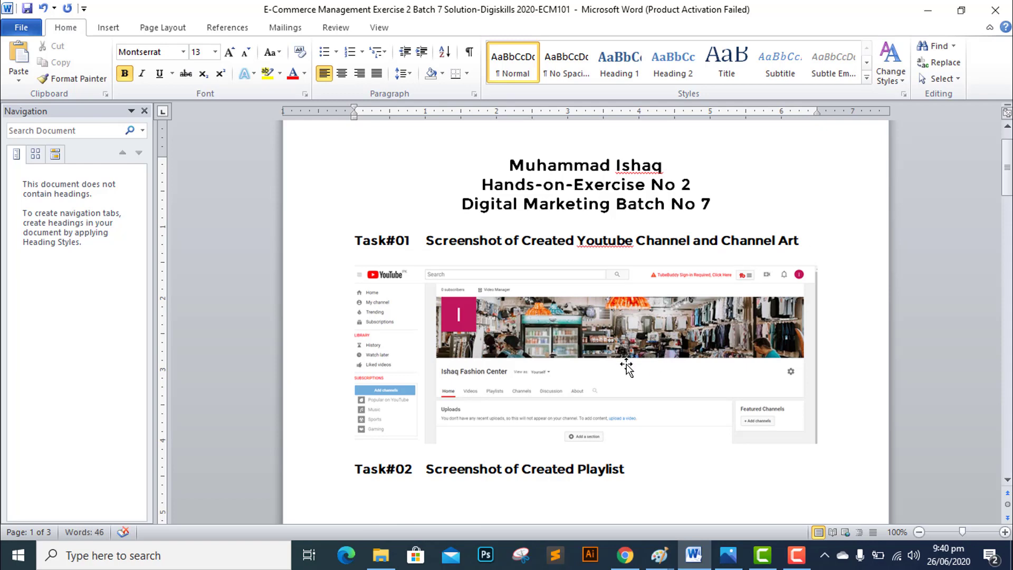
# Shrink the Women Leather Jackets playlist screenshot slightly, keeping its upper corner in place
pyautogui.scroll(-20, 627, 366)
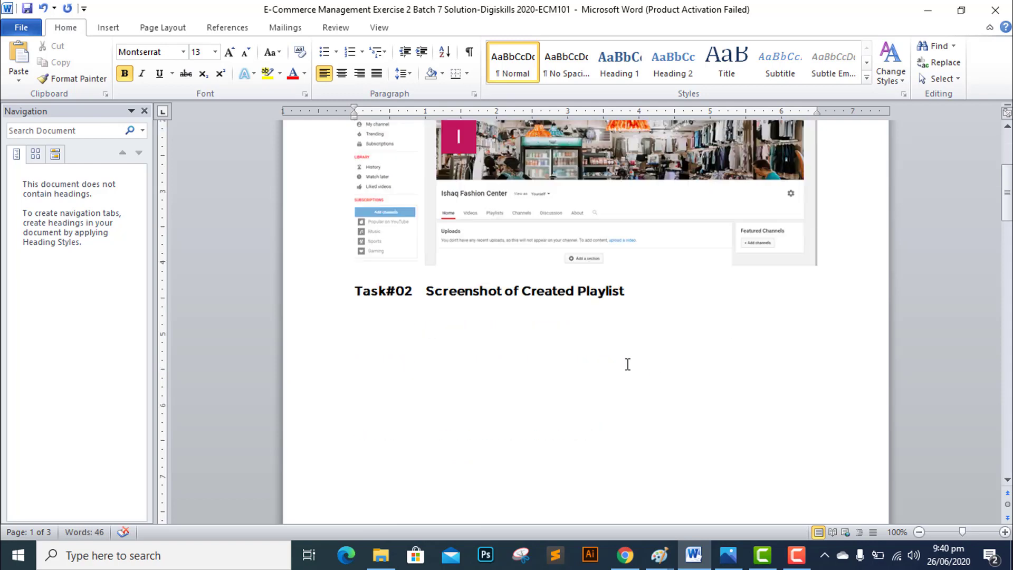
pyautogui.scroll(-4, 607, 364)
pyautogui.click(584, 353)
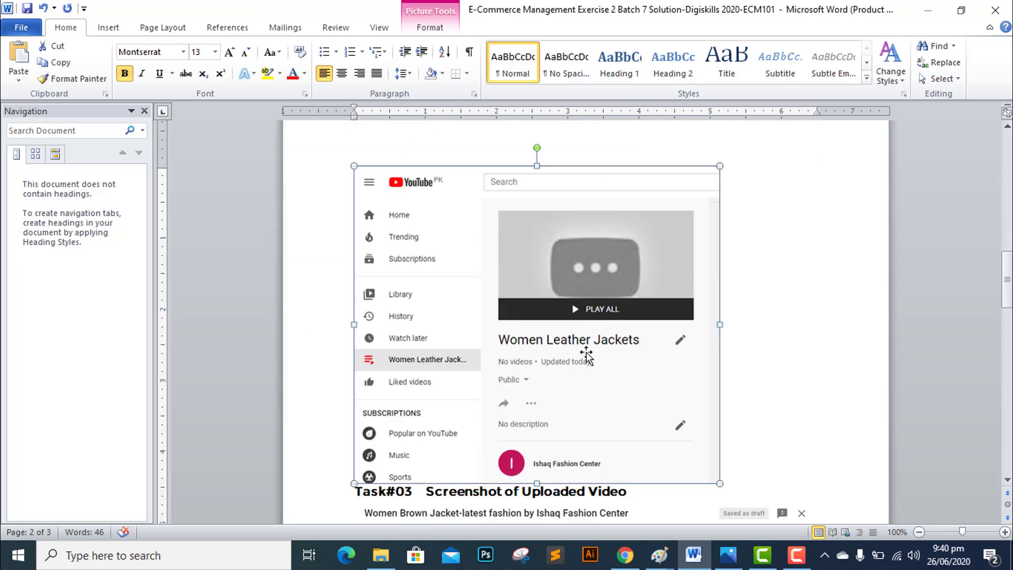
pyautogui.scroll(-1, 697, 446)
pyautogui.moveTo(713, 447); pyautogui.dragTo(701, 421)
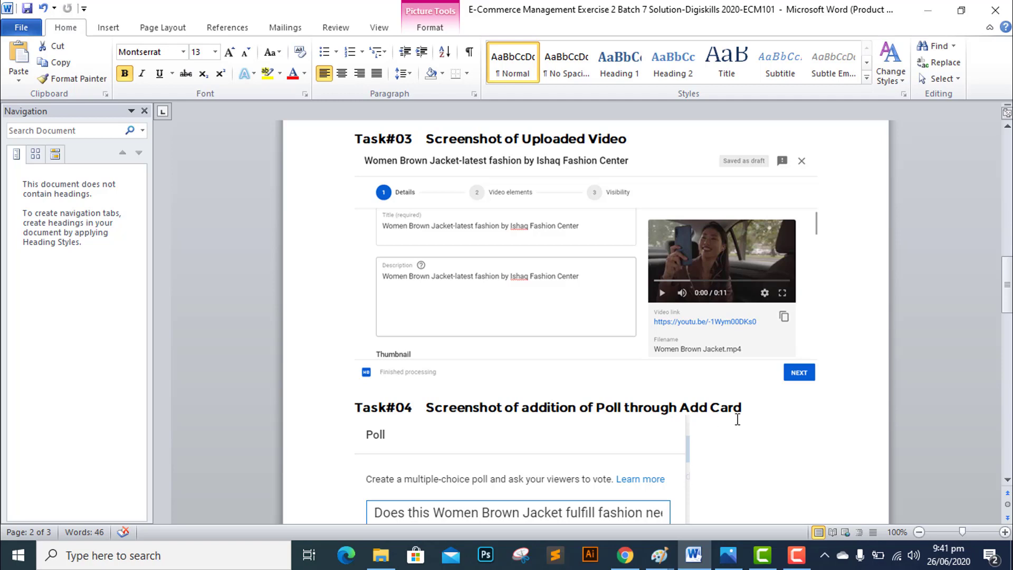
pyautogui.scroll(-10, 742, 419)
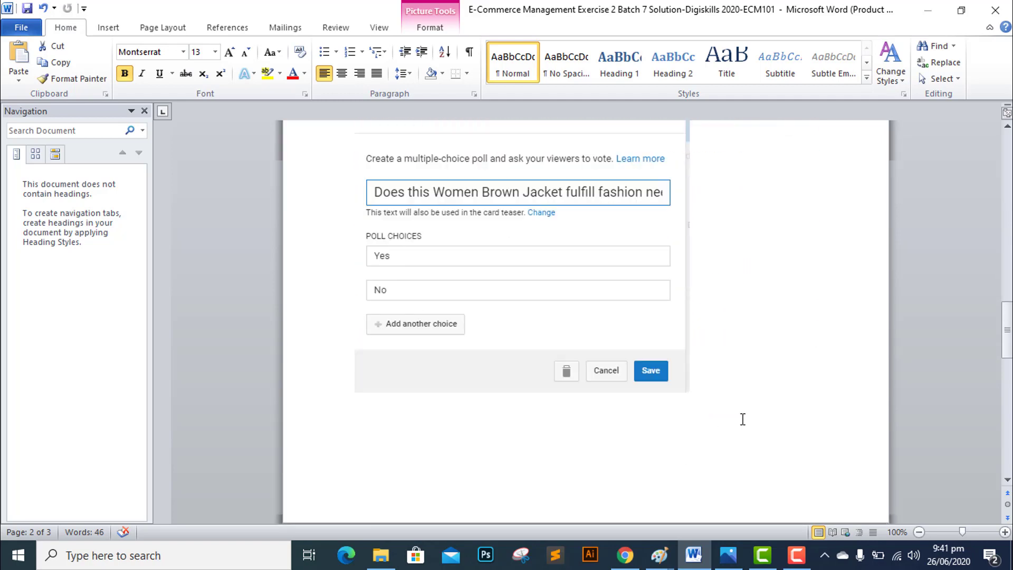
pyautogui.click(797, 557)
pyautogui.click(980, 477)
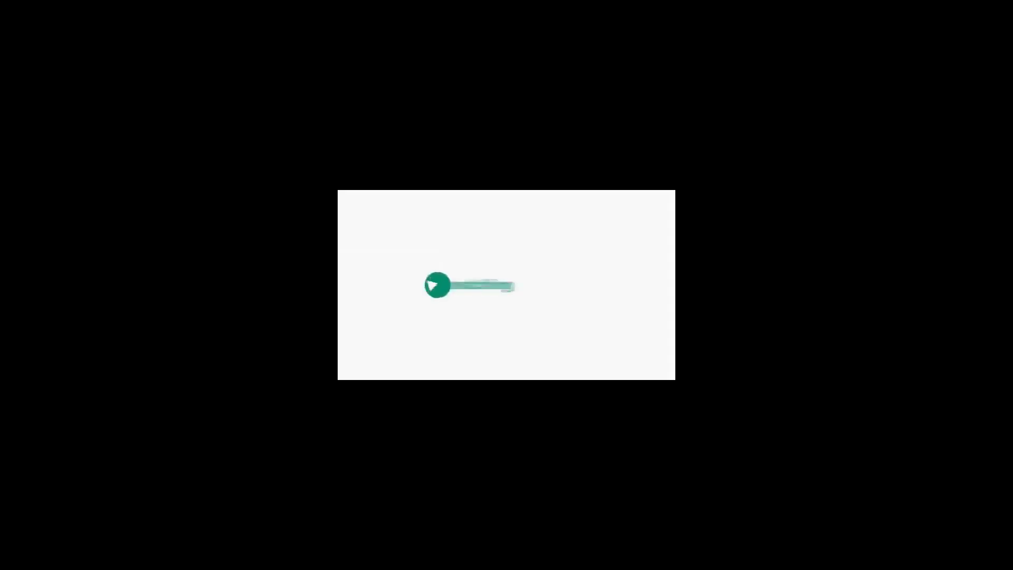